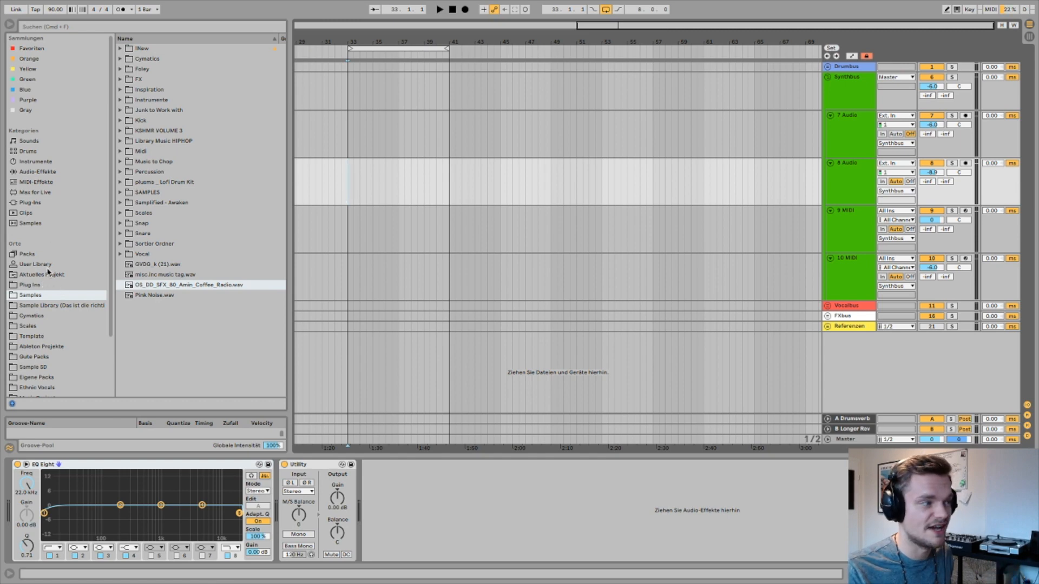
- Load the Ableton Wavetable preset from the Plug Ins folder's Wavetable instruments onto the 9 MIDI track
left_click(43, 285)
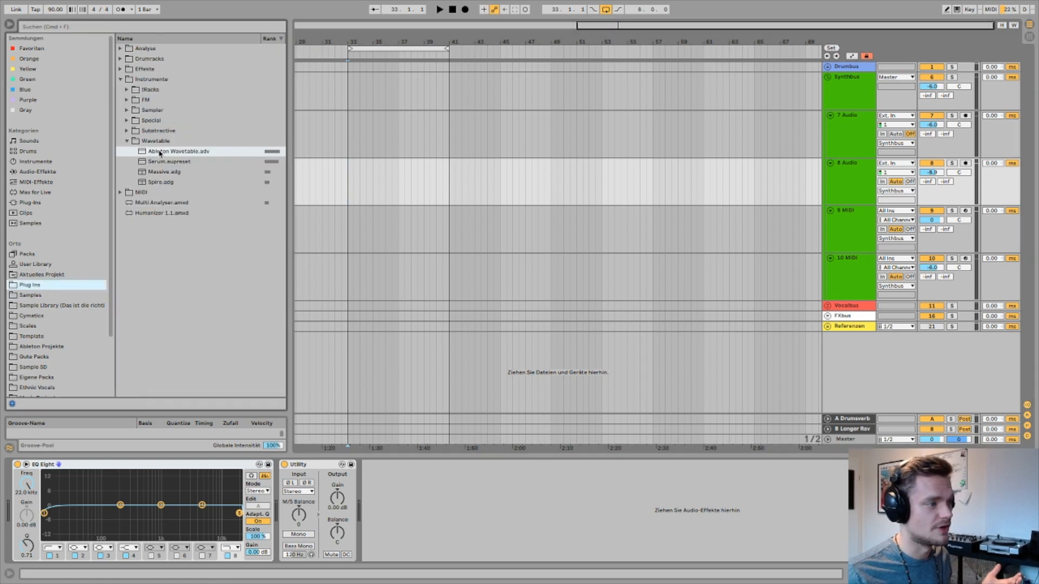
left_click(649, 212)
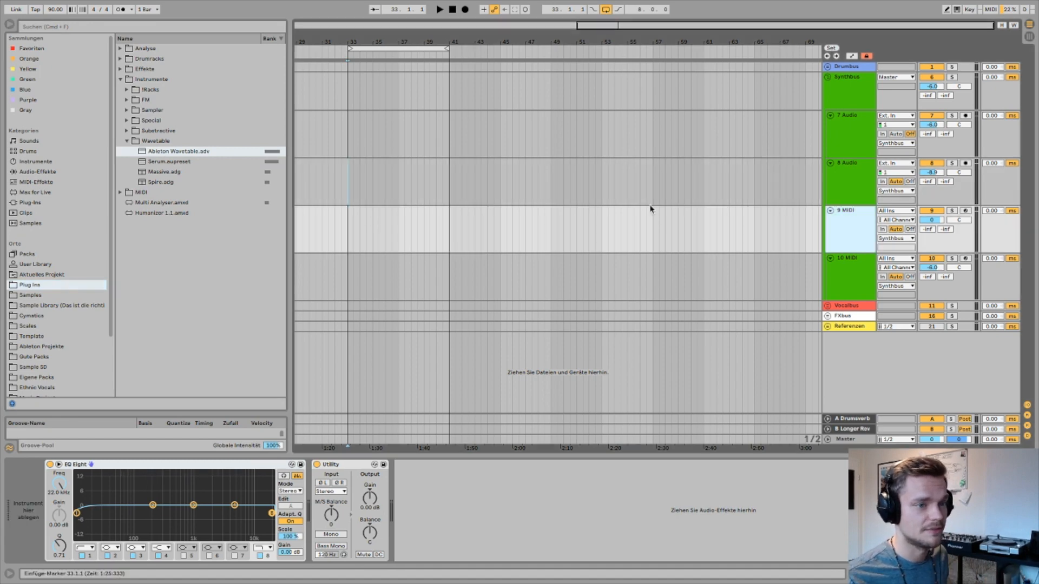
left_click_drag(199, 155, 452, 242)
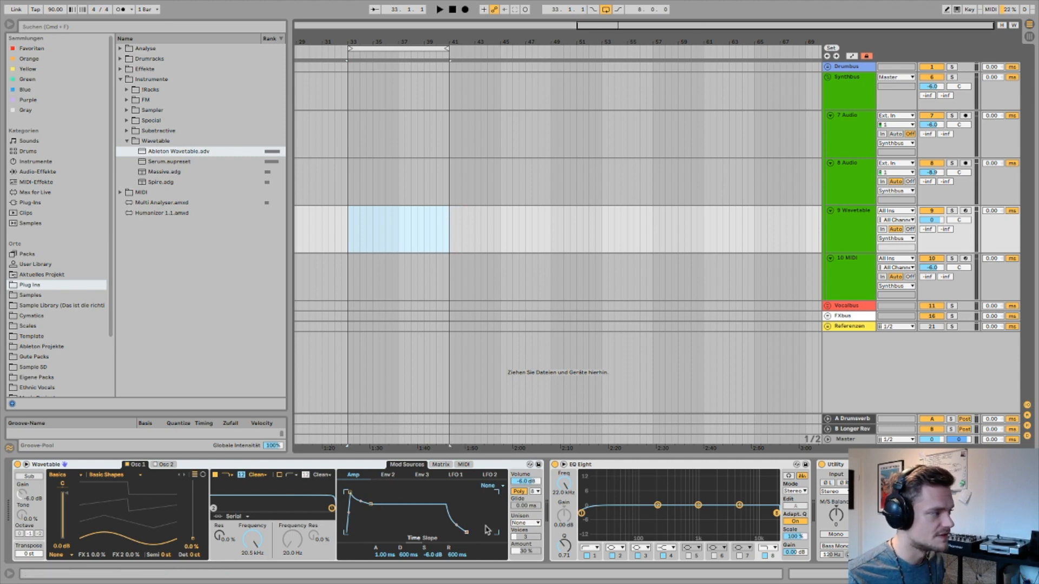
- Set Wavetable's unison mode to Noise and arm the Wavetable track for recording
left_click(533, 523)
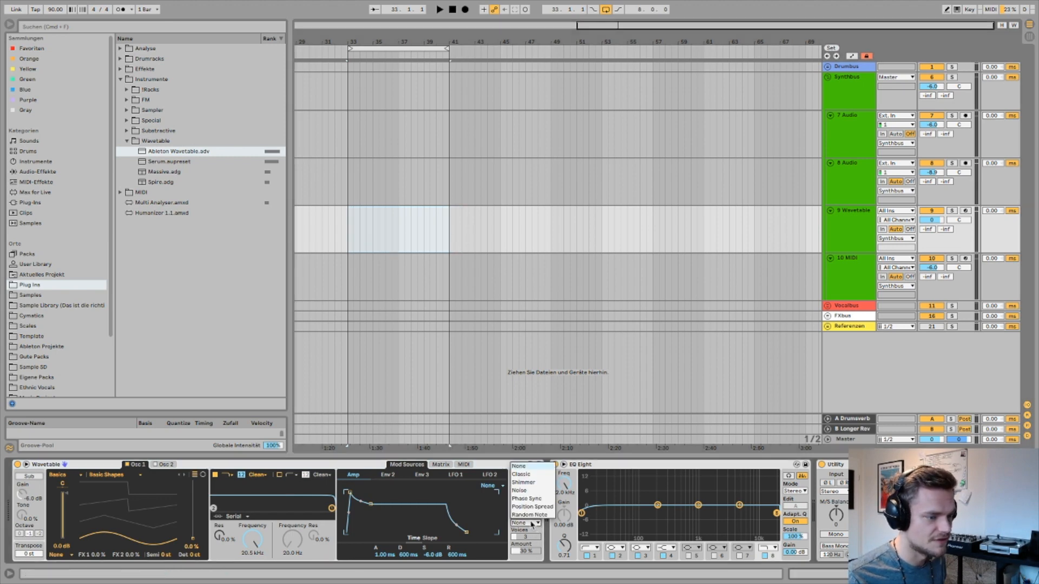
left_click(530, 495)
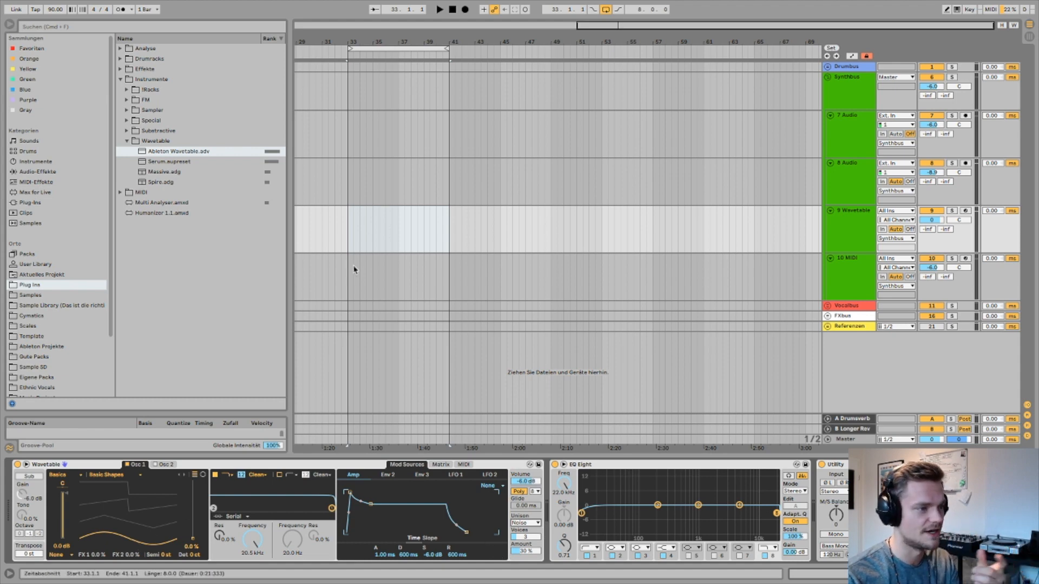
left_click(348, 248)
left_click(965, 210)
left_click_drag(348, 223, 453, 233)
key("shift+super+m")
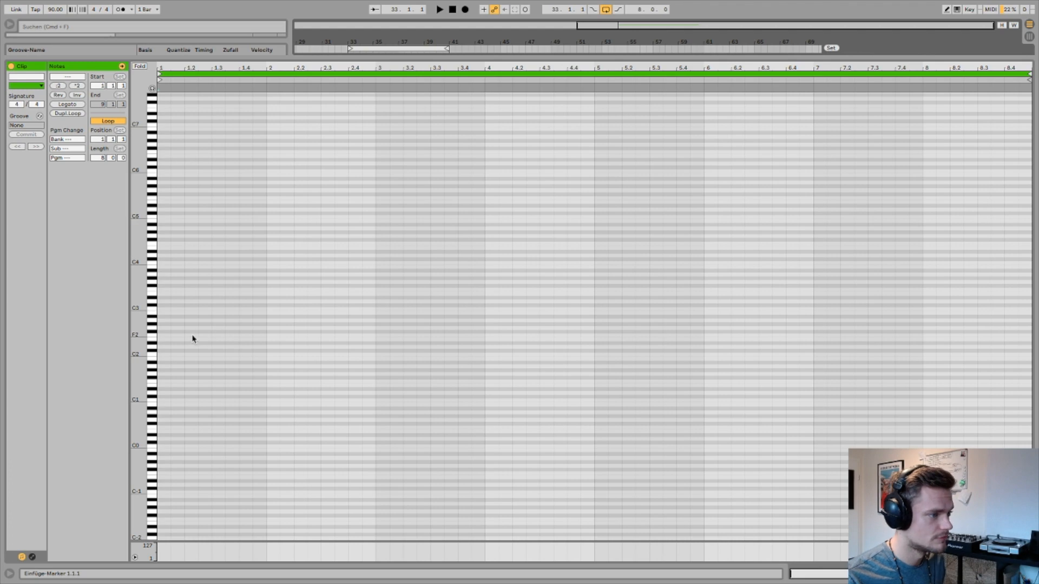
key("shift+Tab")
left_click(417, 209)
key("Delete")
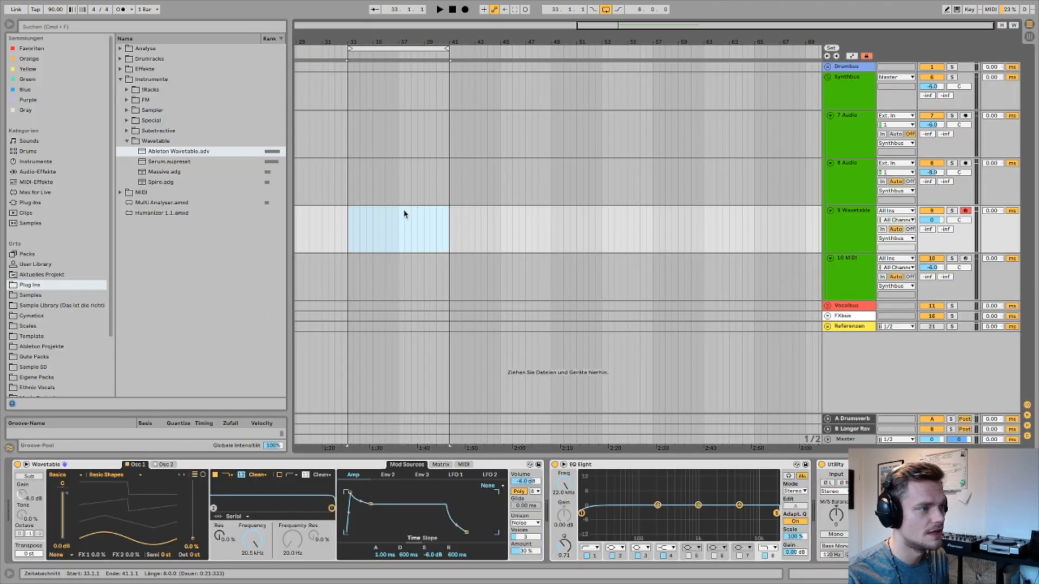
- Place the A Minor.mid scale clip at bar 33 on the Wavetable track and consolidate it across bars 33 to 41
left_click(39, 323)
left_click(143, 69)
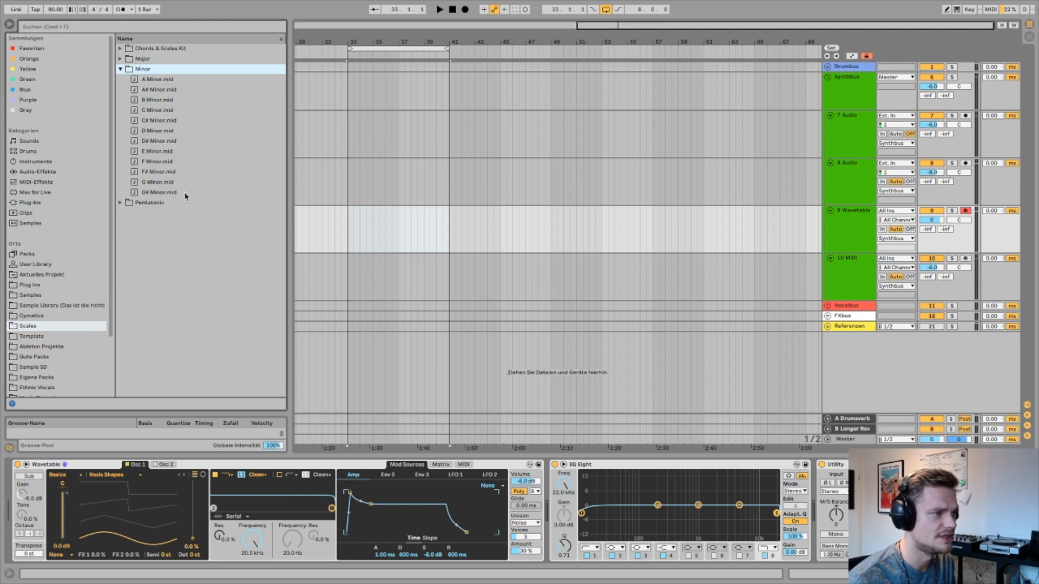
left_click_drag(151, 84, 447, 230)
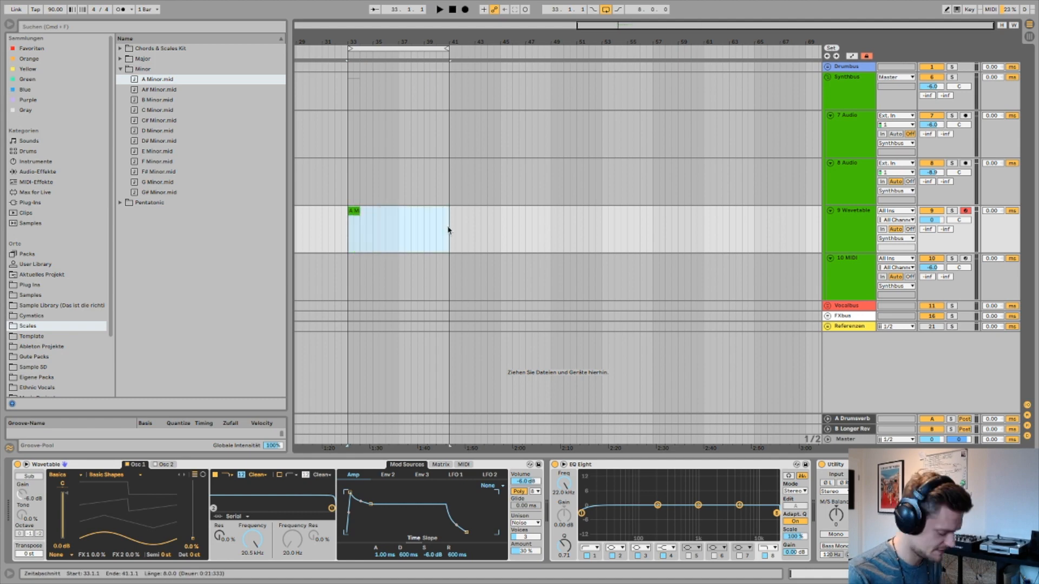
key("super+j")
- Move the A Minor clip's scale notes ahead of bar 1 and fold the note editor to the scale's keys
double_click(446, 230)
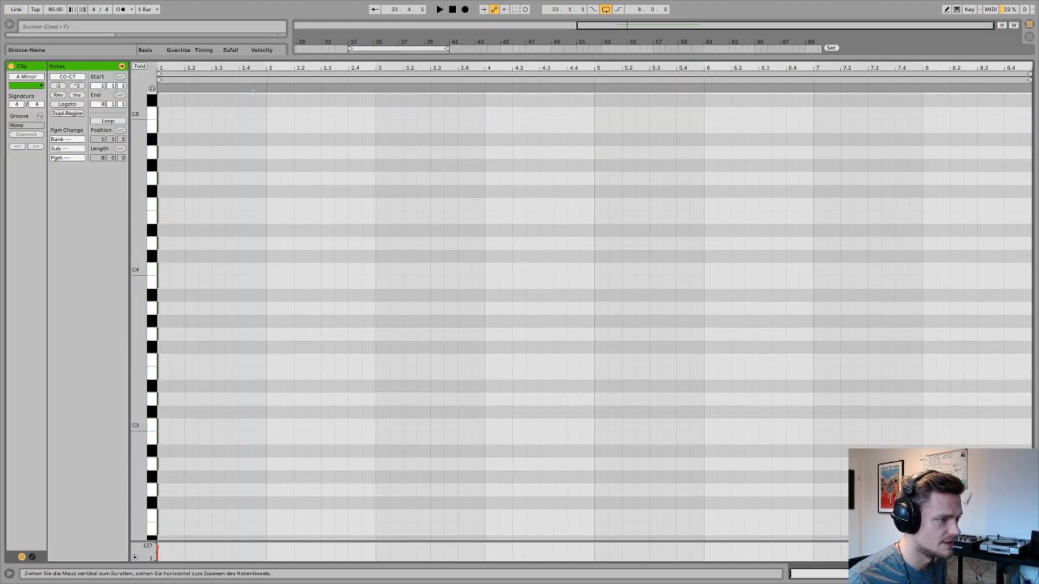
left_click_drag(138, 458, 138, 367)
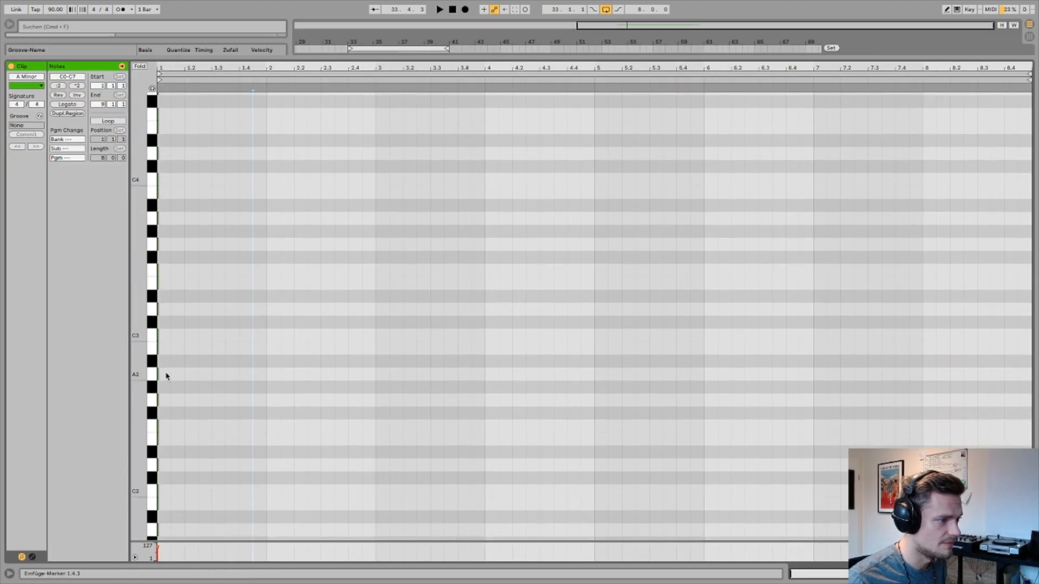
left_click(168, 126)
scroll(232, 229, "left", 1)
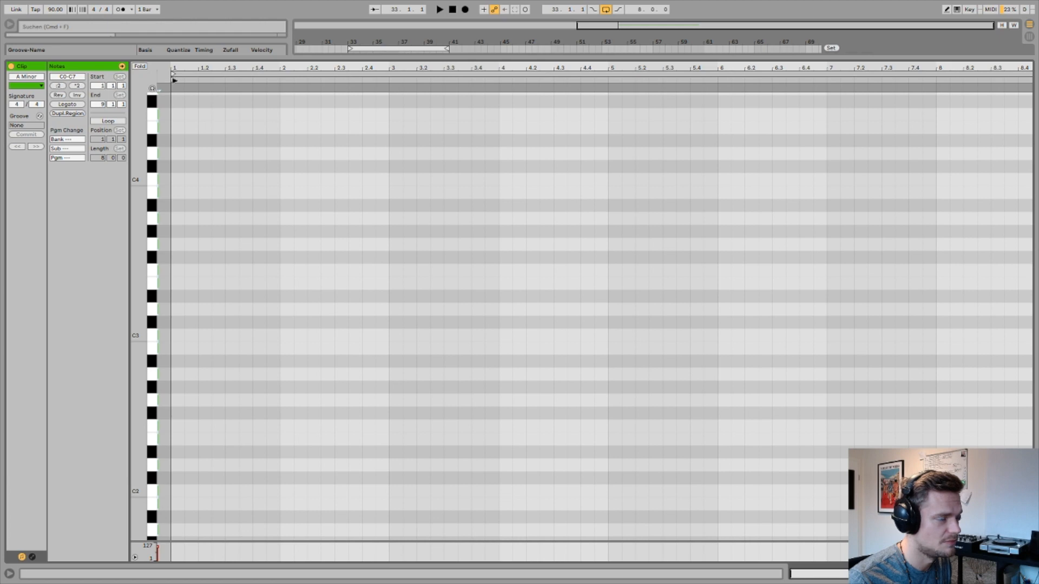
left_click(141, 67)
left_click(195, 389)
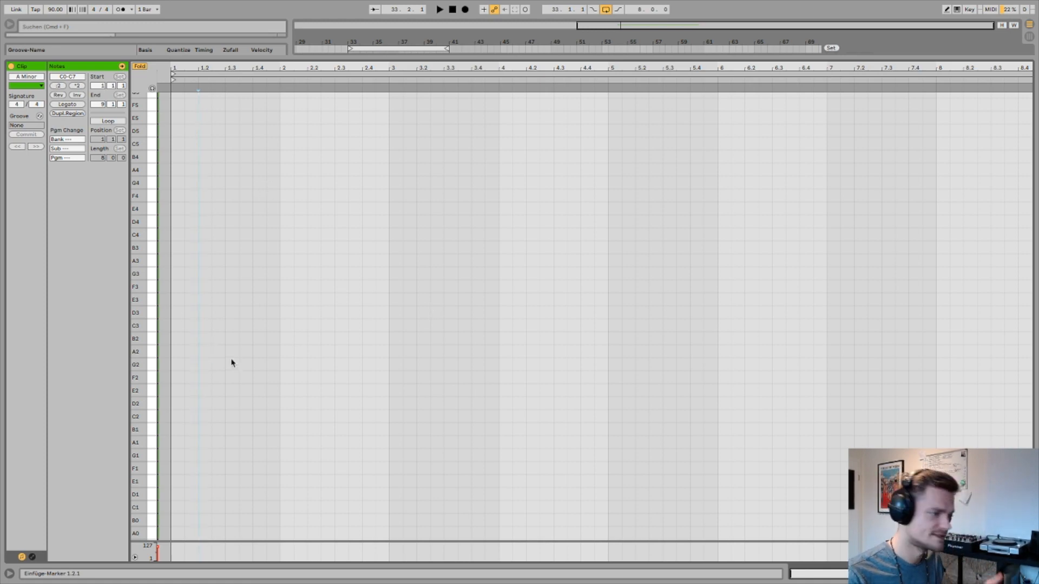
- Enter one-bar notes A1, C3 and G3 in bar 1 plus E3 starting at beat 1.2, and play the chord
double_click(177, 442)
left_click_drag(185, 442, 230, 301)
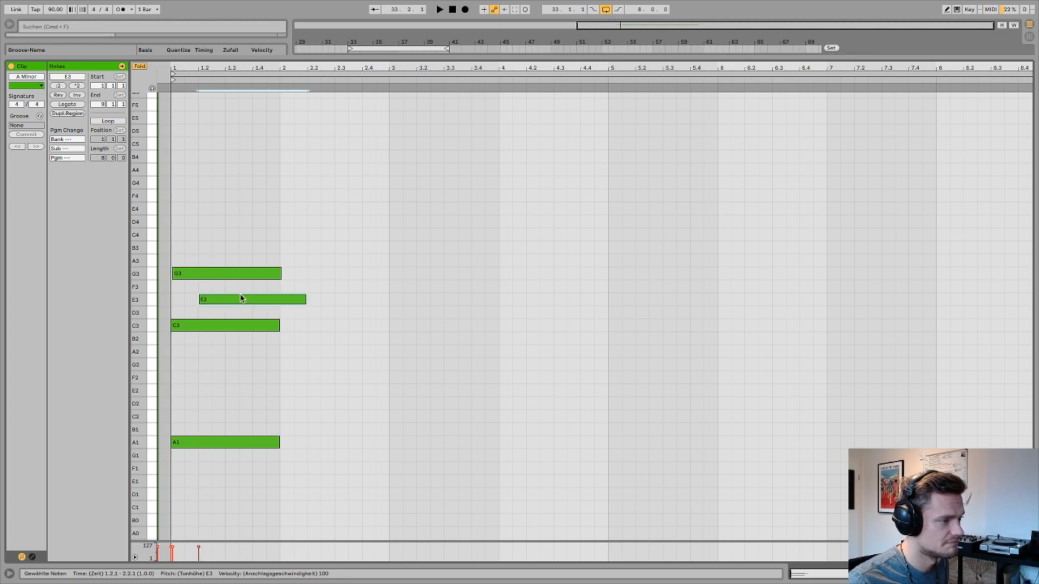
key("shift+Tab")
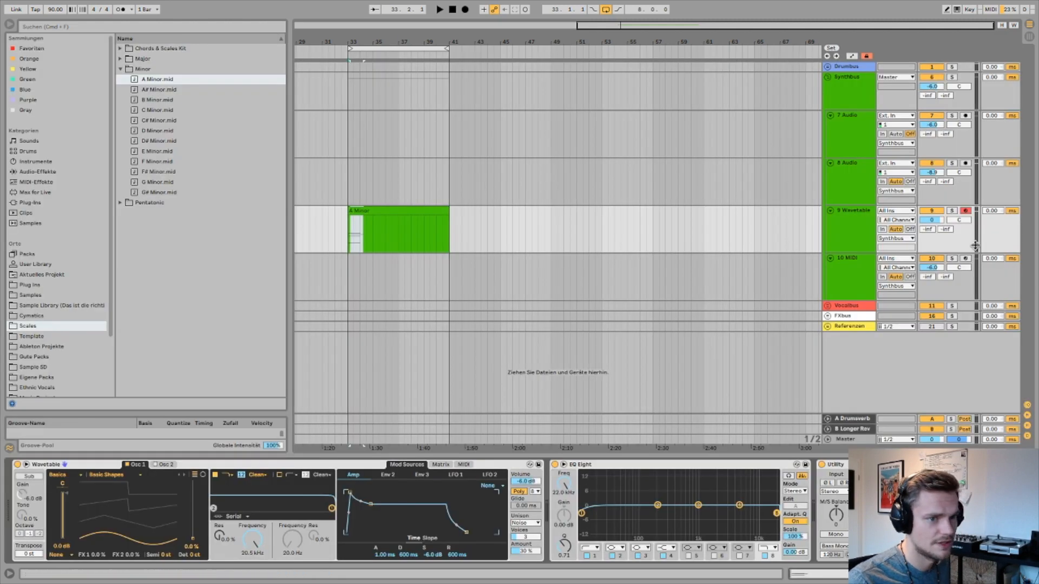
key("shift+Tab")
key("space")
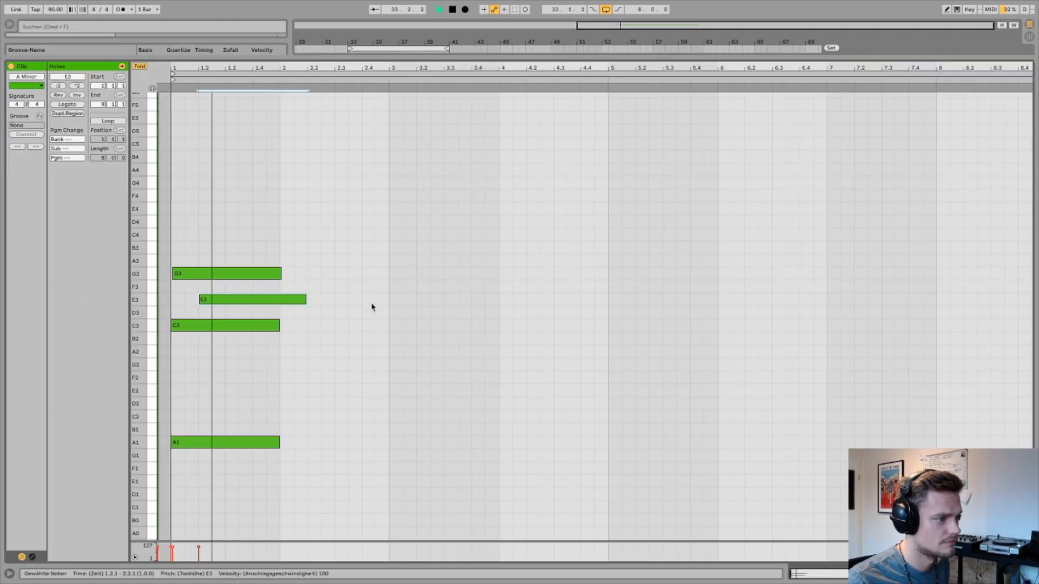
- Lower the Wavetable track's volume and reduce the velocity of all the clip's notes to 34
key("shift+Tab")
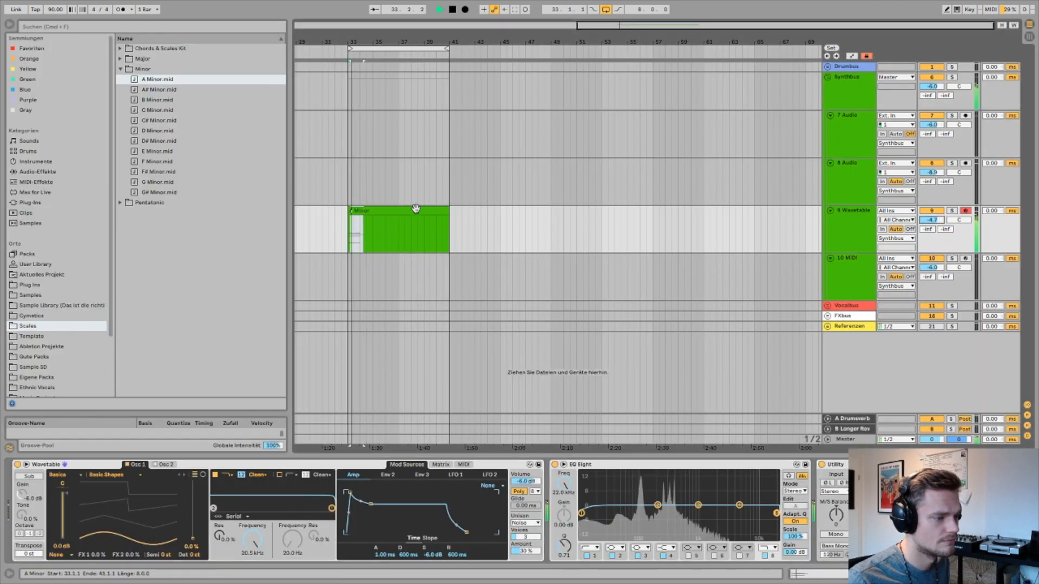
key("space")
double_click(390, 213)
left_click(291, 360)
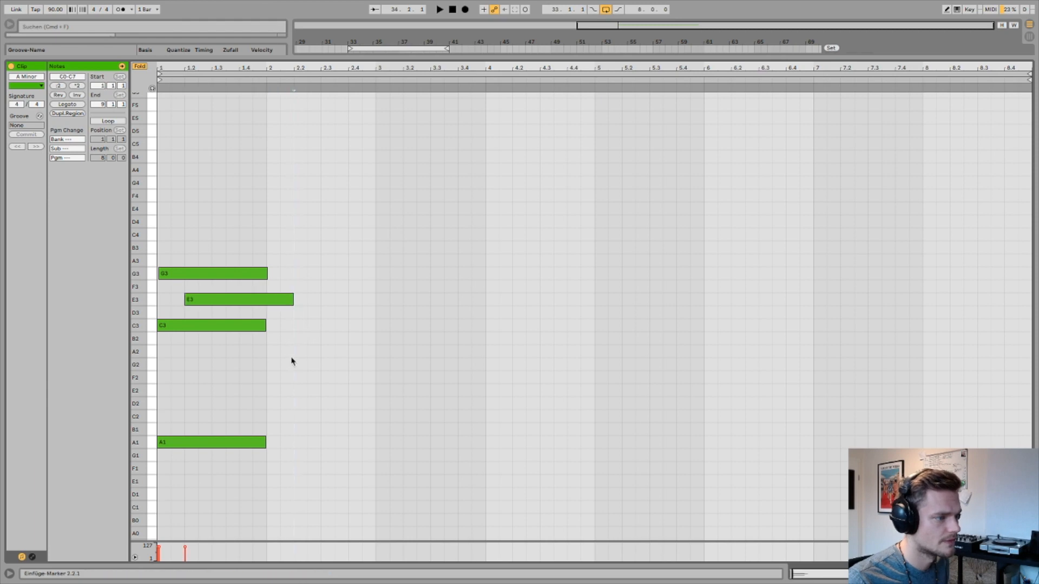
left_click(304, 515)
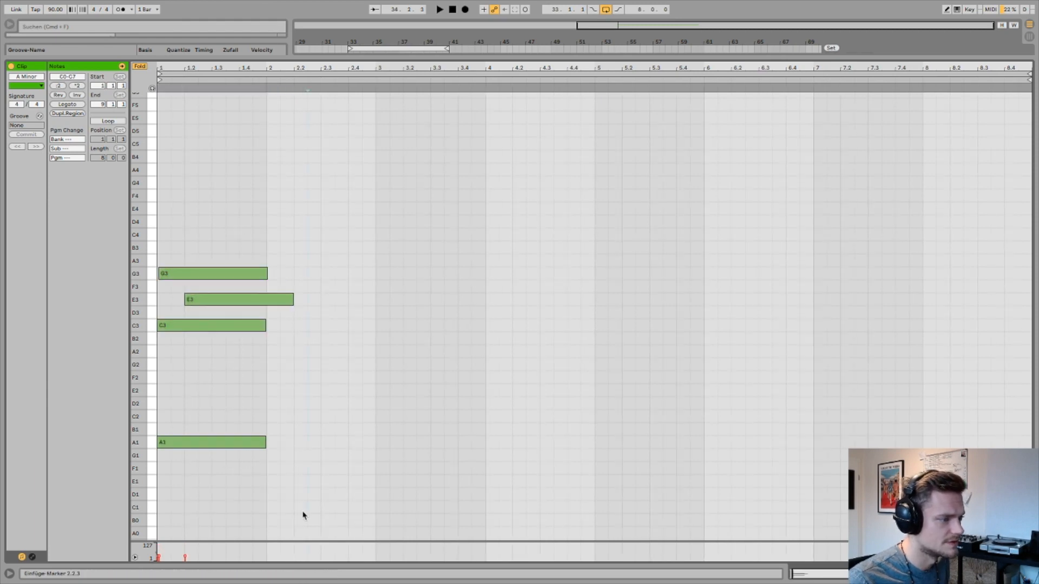
- Copy the E3 note to D3 starting at 1.3.3 and play the bar
left_click_drag(227, 301, 279, 316)
key("space")
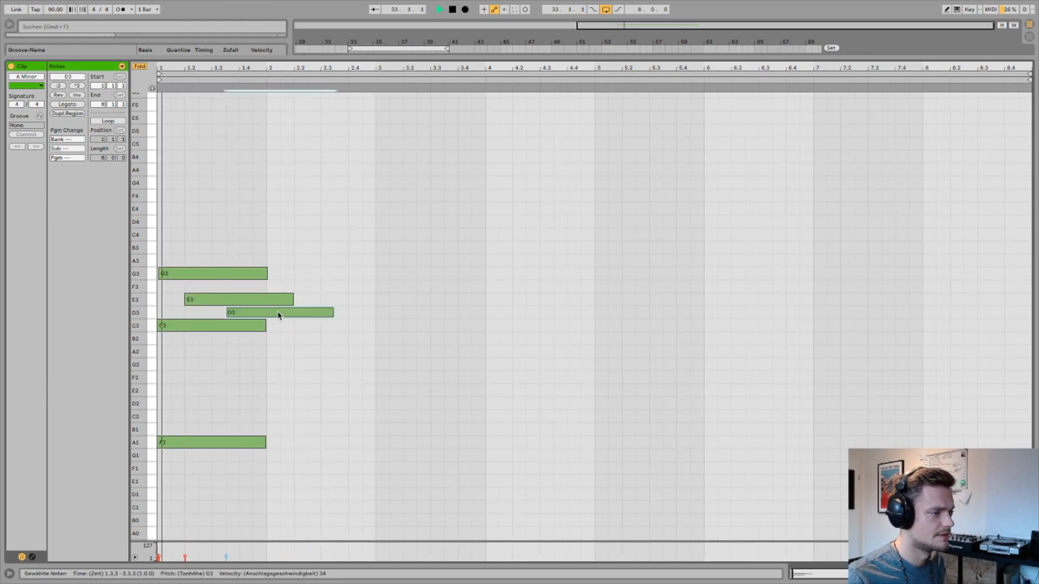
key("space")
- Copy the first bar's chord into bar 2 as F1, A2 and E3, with C3 starting at beat 2.2
left_click_drag(251, 253, 211, 497)
left_click(212, 497)
left_click_drag(187, 443, 294, 473)
left_click_drag(173, 255, 213, 386)
left_click_drag(184, 327, 297, 358)
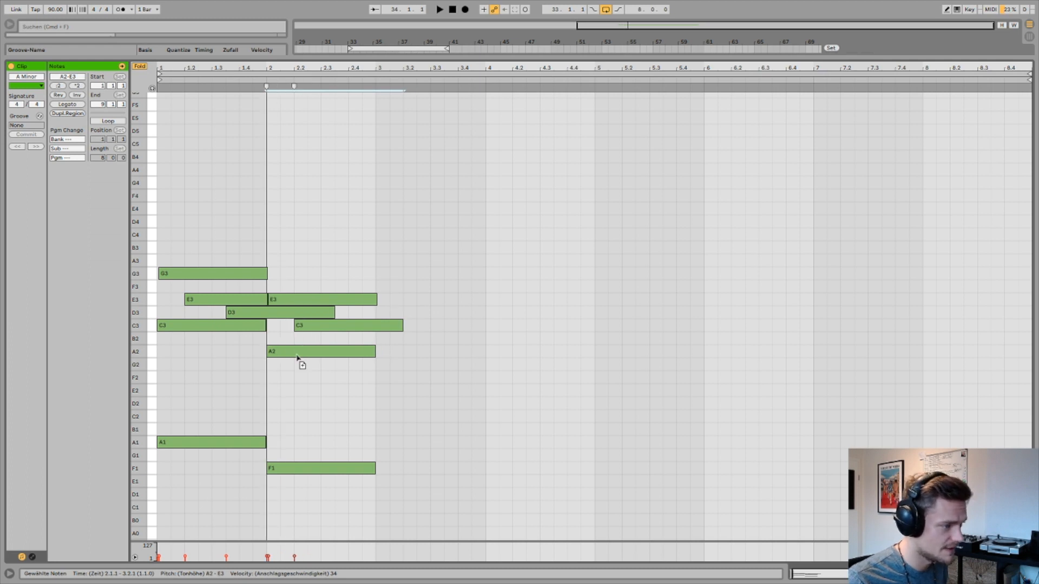
left_click_drag(297, 359, 297, 358)
- Shorten the D3 note in bar 1 to end at 2.1.3 and play the two bars
left_click_drag(335, 313, 284, 314)
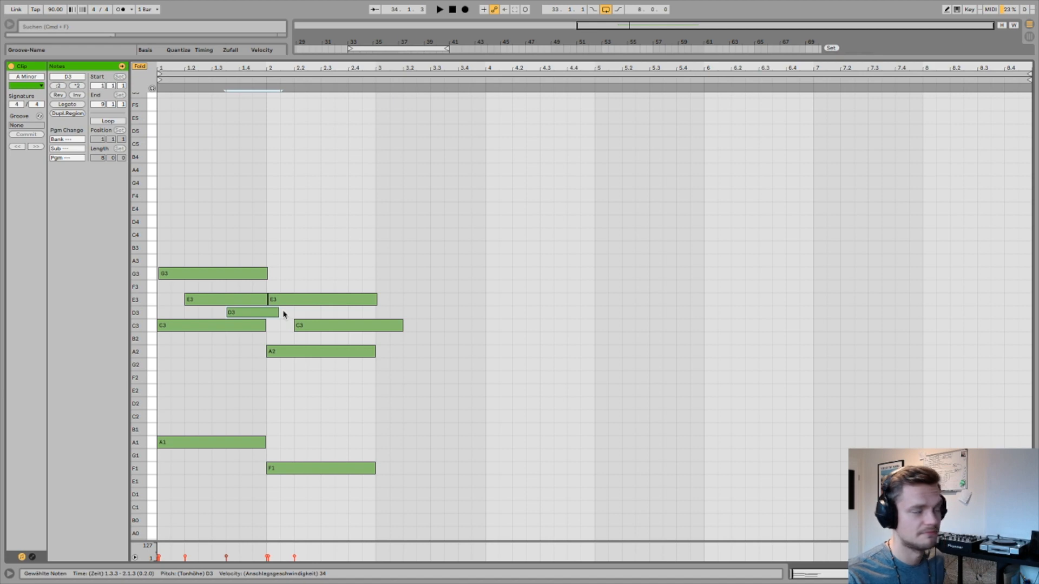
key("space")
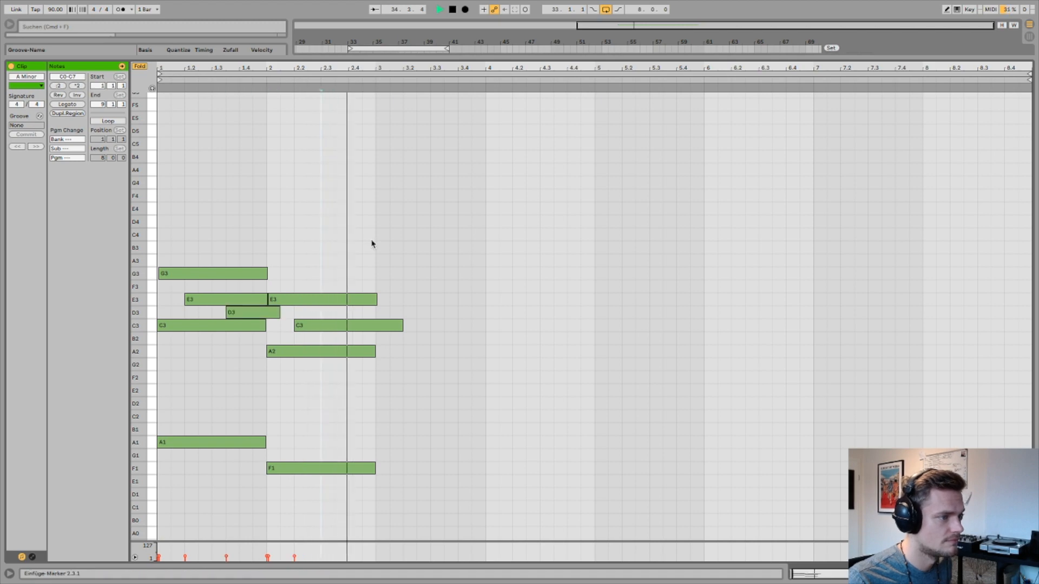
key("space")
- Copy the two-bar progression into bars 3 and 4 and play it
left_click_drag(371, 238, 178, 494)
mouse_move(222, 442)
left_mouse_down()
mouse_move(468, 440)
mouse_move(438, 444)
left_mouse_up()
left_click(510, 406)
key("space")
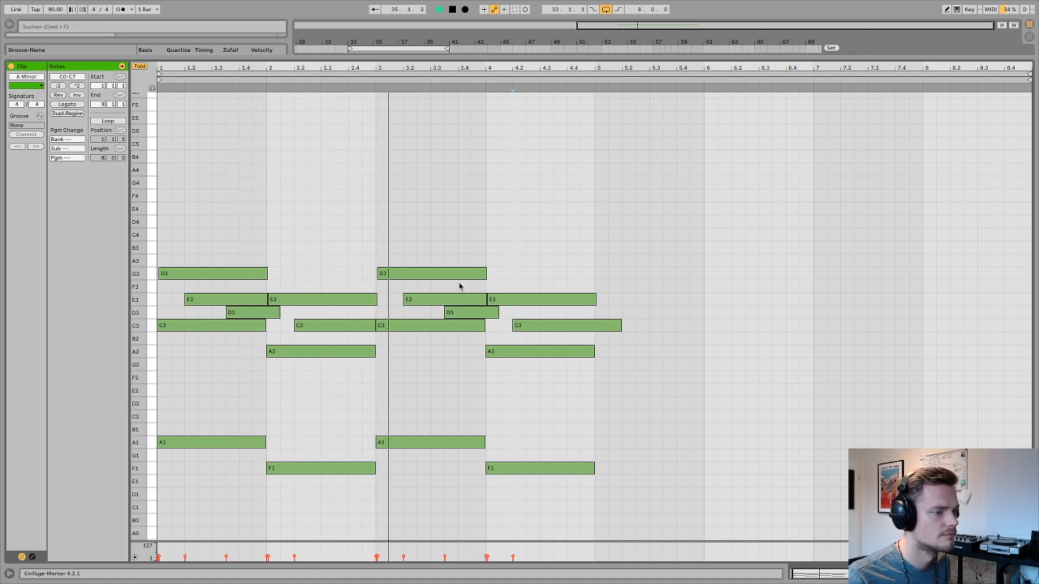
- Raise bar 3's D3 note to F3 and transpose the bar 4 chord up to A1, C3, E3 and G3
mouse_move(475, 312)
left_mouse_down()
mouse_move(475, 284)
mouse_move(556, 484)
mouse_move(549, 444)
left_mouse_up()
key("space")
left_click(504, 367)
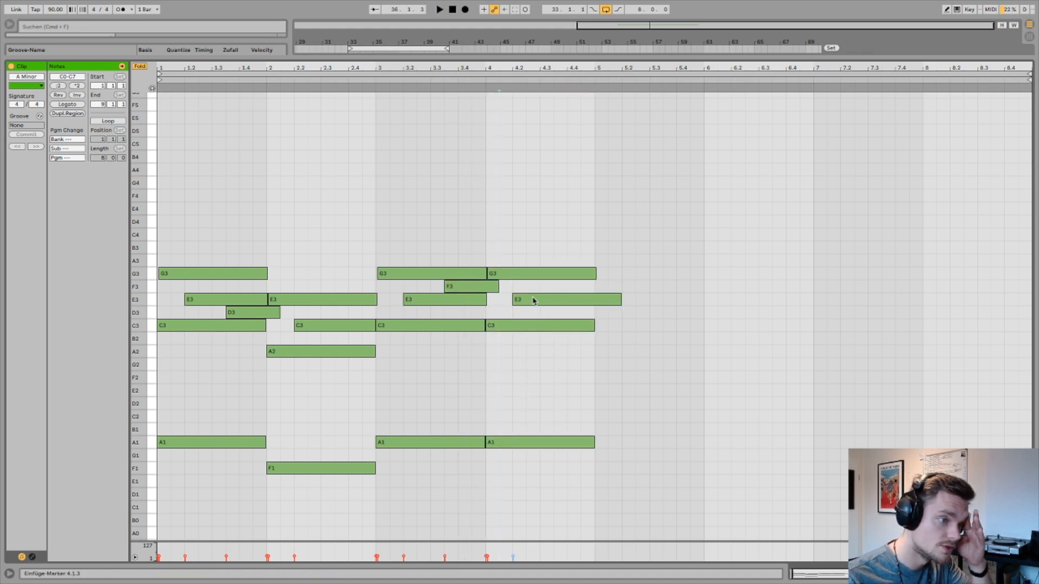
- Try B2 in place of C3 in the bar 4 chord and play it
left_click_drag(531, 275, 523, 343)
left_click(432, 221)
left_click(392, 179)
left_click_drag(522, 288, 521, 275)
left_click(457, 232)
key("space")
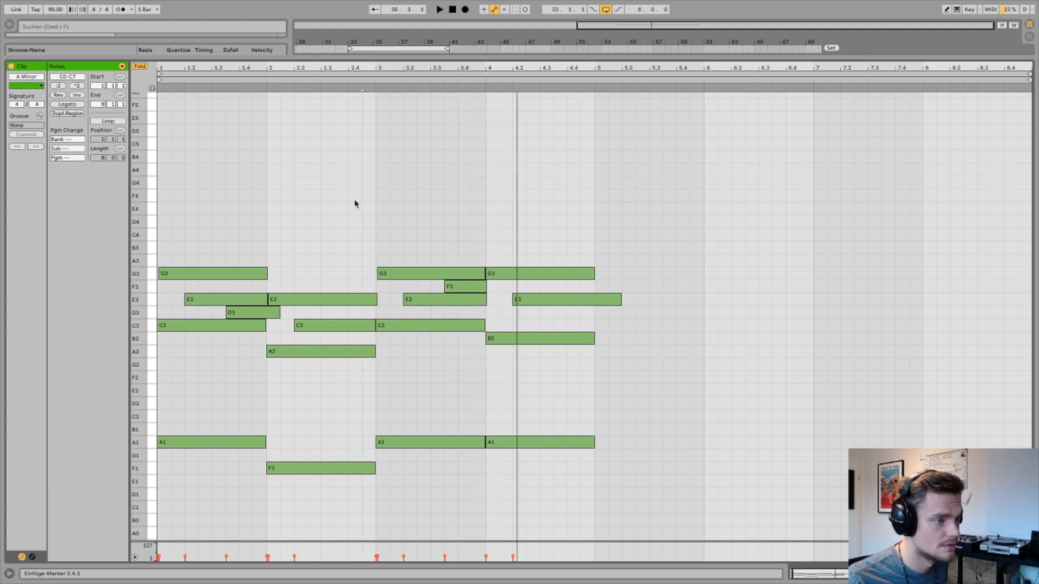
- Try lowering bar 4's G3 to F3 and its E3 to D3, with D3 starting at the beginning of the bar
left_click(526, 274)
left_click_drag(527, 275, 528, 285)
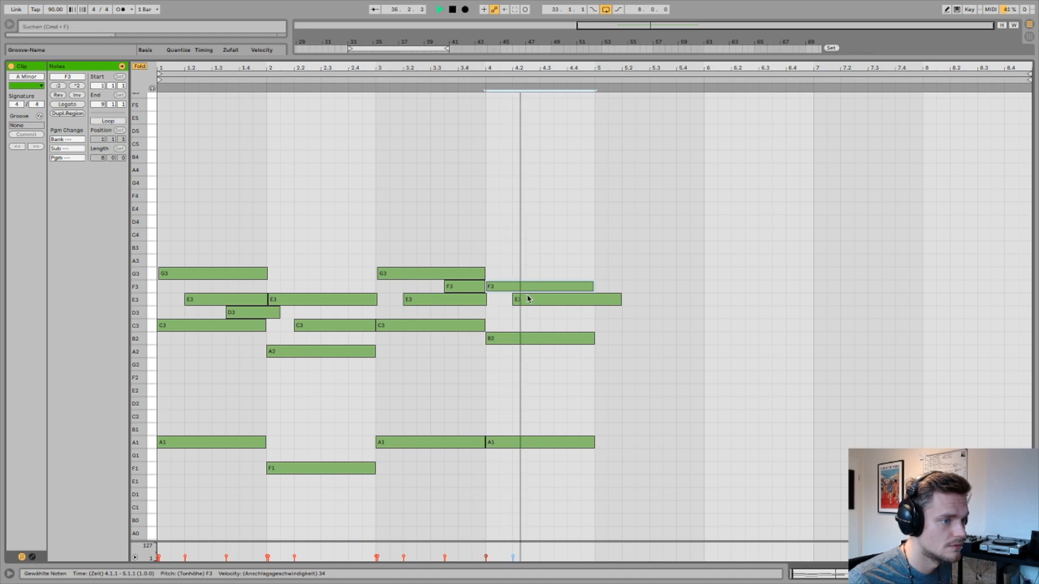
left_click_drag(528, 300, 501, 313)
left_click(448, 216)
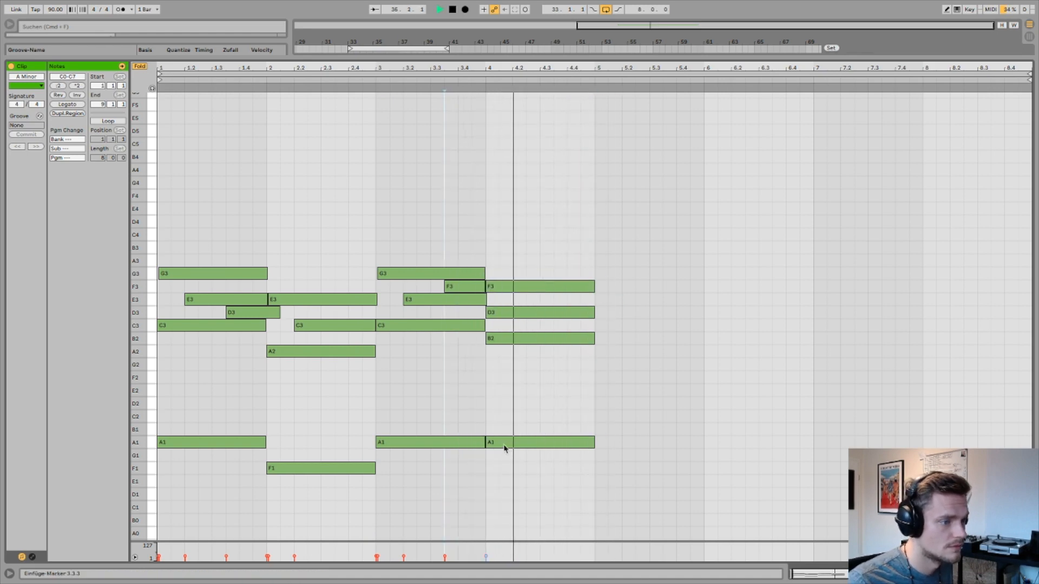
- Replace the bar 4 chord with a copy of bar 2's chord transposed down to D1, F2, A2 and C3
key("space")
left_click_drag(516, 269, 528, 497)
key("Delete")
left_click_drag(318, 257, 309, 518)
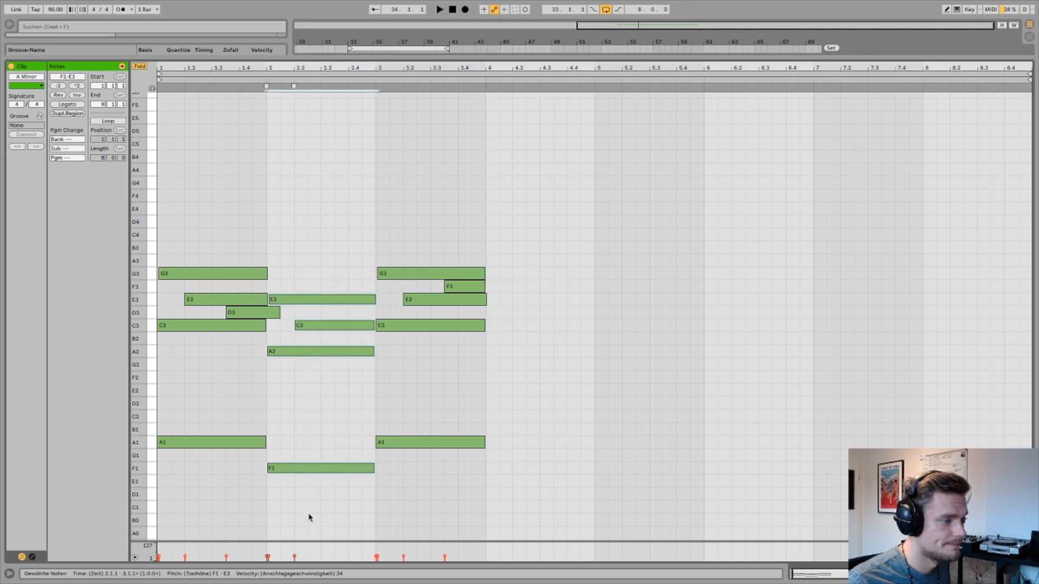
left_click_drag(299, 473, 530, 481)
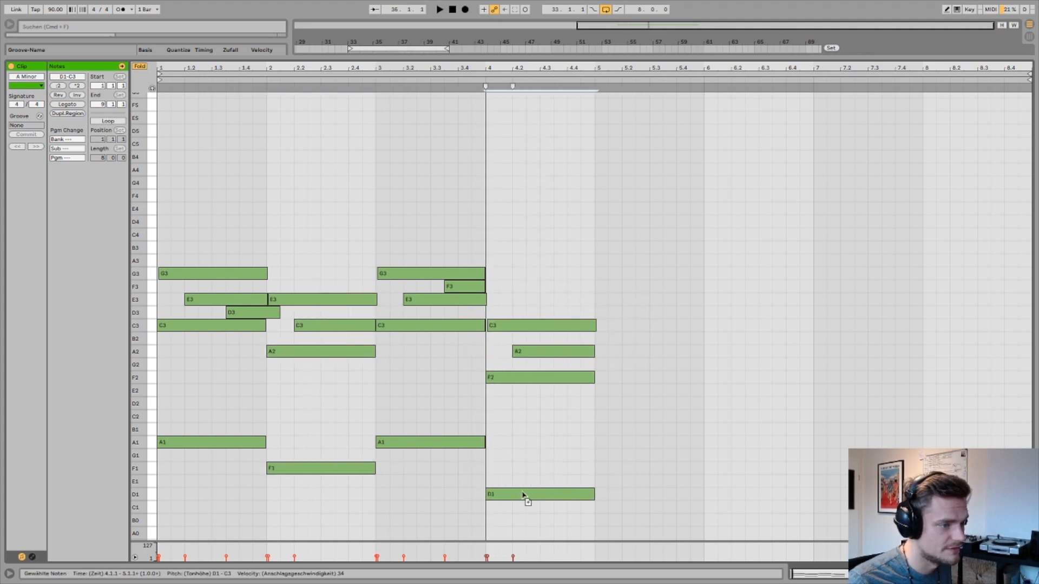
- Raise the F2 and A2 notes in bar 4 by one octave and play the new chord
left_click(517, 377)
key("shift+Up")
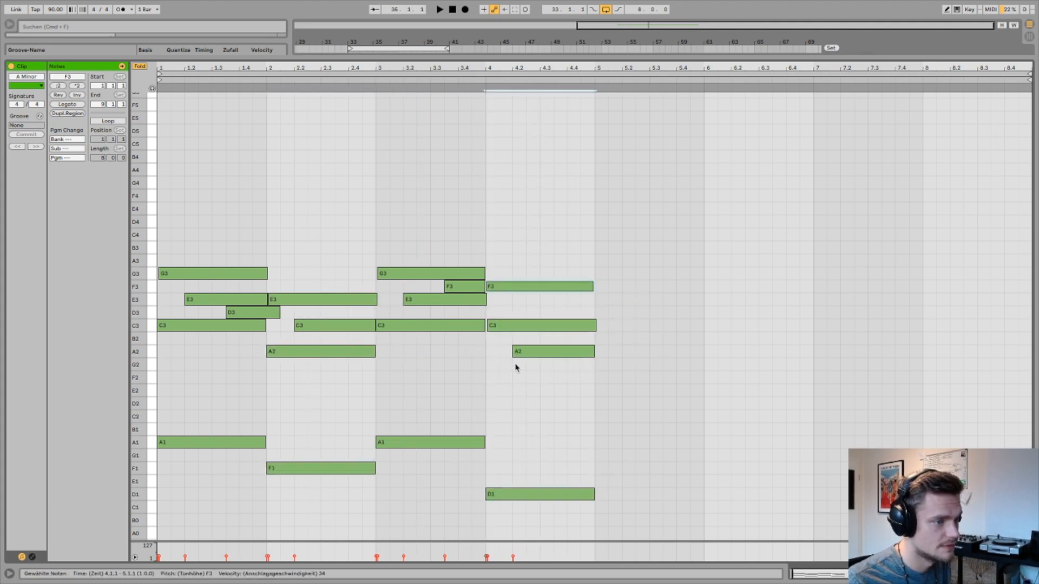
left_click(534, 354)
key("shift+Up")
left_click(450, 239)
key("space")
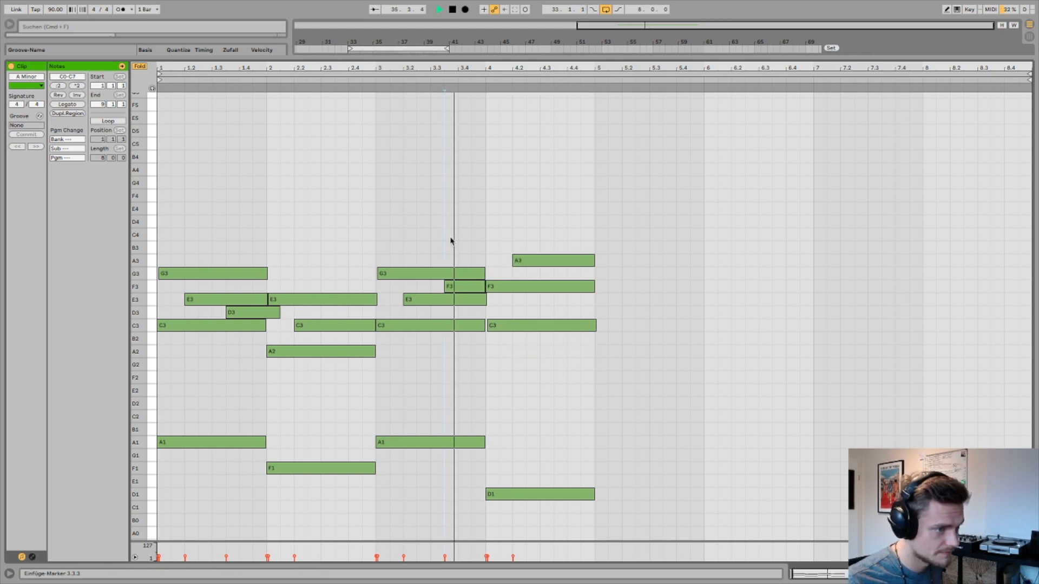
key("space")
- Lower the A3 note in bar 4 to E3 and play the chord
left_click_drag(551, 261, 547, 304)
left_click(408, 181)
key("space")
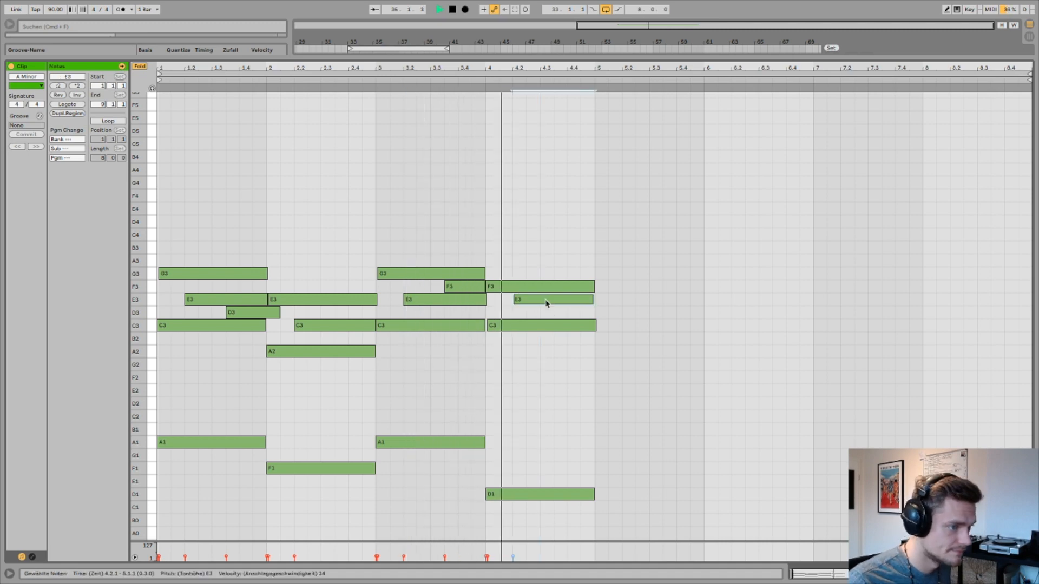
- Duplicate the four-bar chord progression into bars 5 to 8 and return to the Wavetable device view
left_click_drag(579, 227, 221, 521)
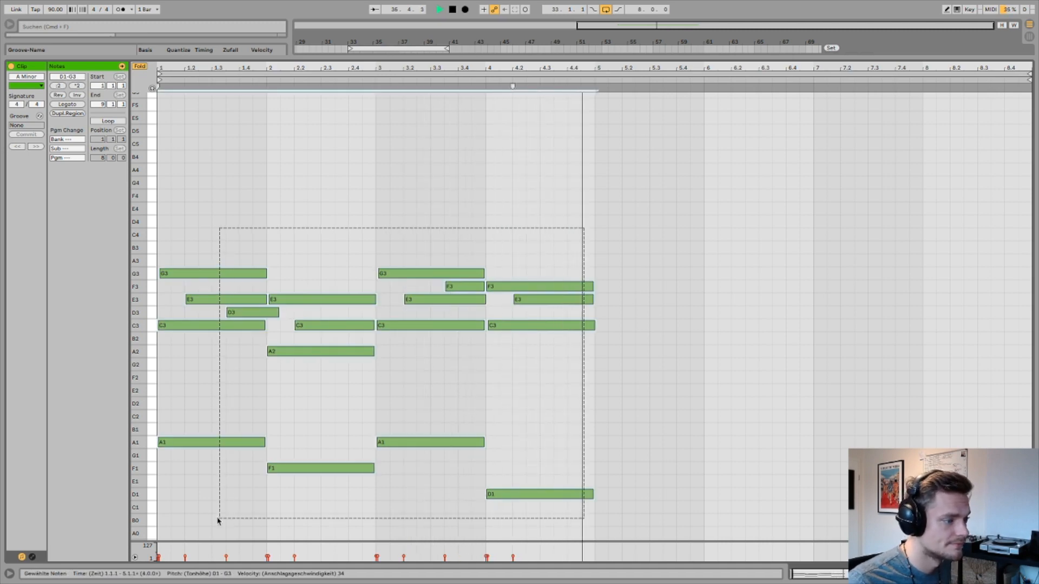
key("ctrl+d")
left_click(609, 444)
key("shift+Tab")
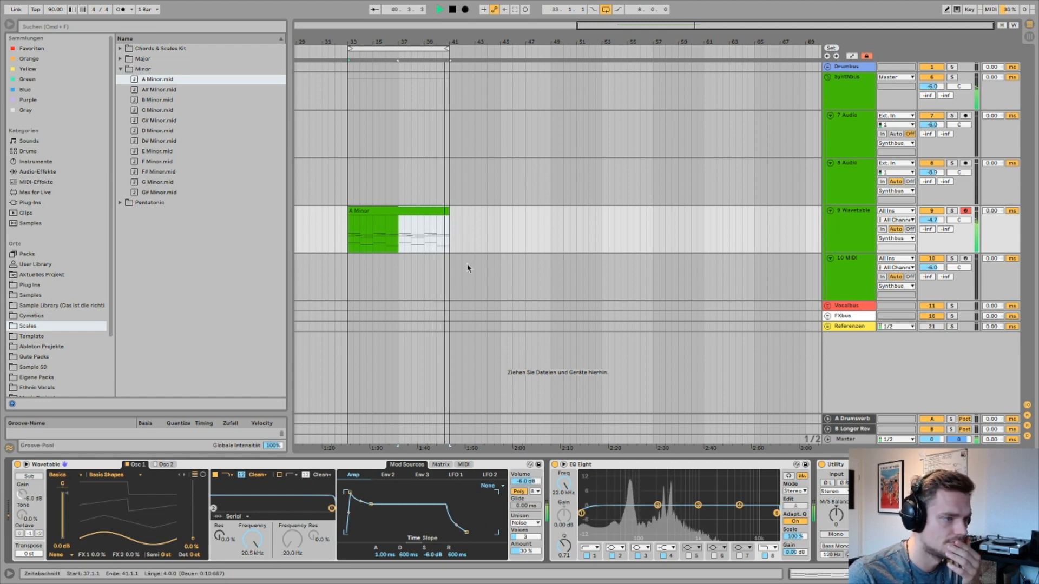
- Stop playback, open the eight-bar A Minor clip and shorten the D3 note in bar 1 to end at 1.4.3
left_click(434, 209)
key("space")
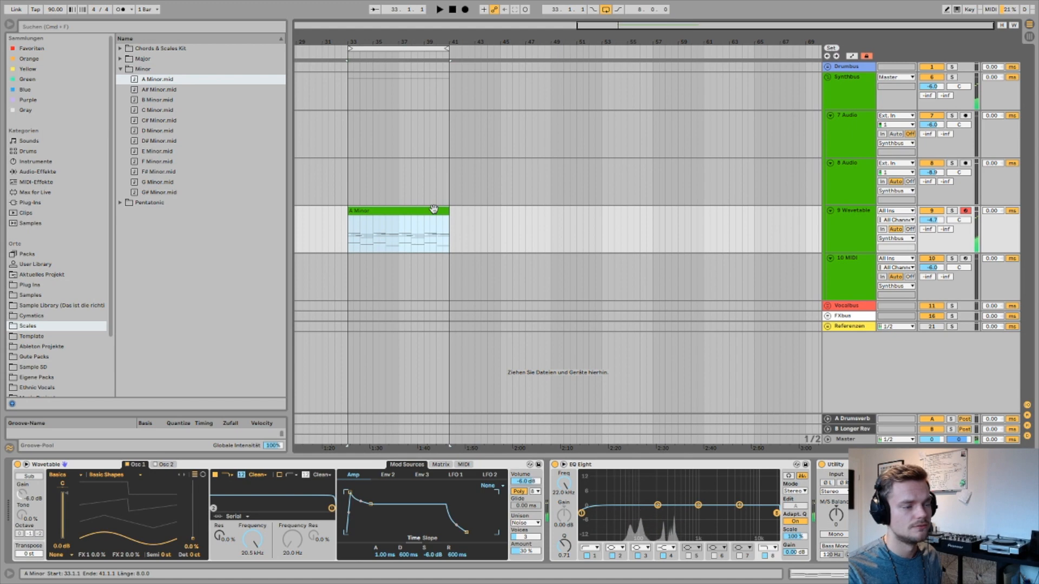
double_click(426, 209)
left_click(373, 422)
left_click_drag(277, 312, 249, 313)
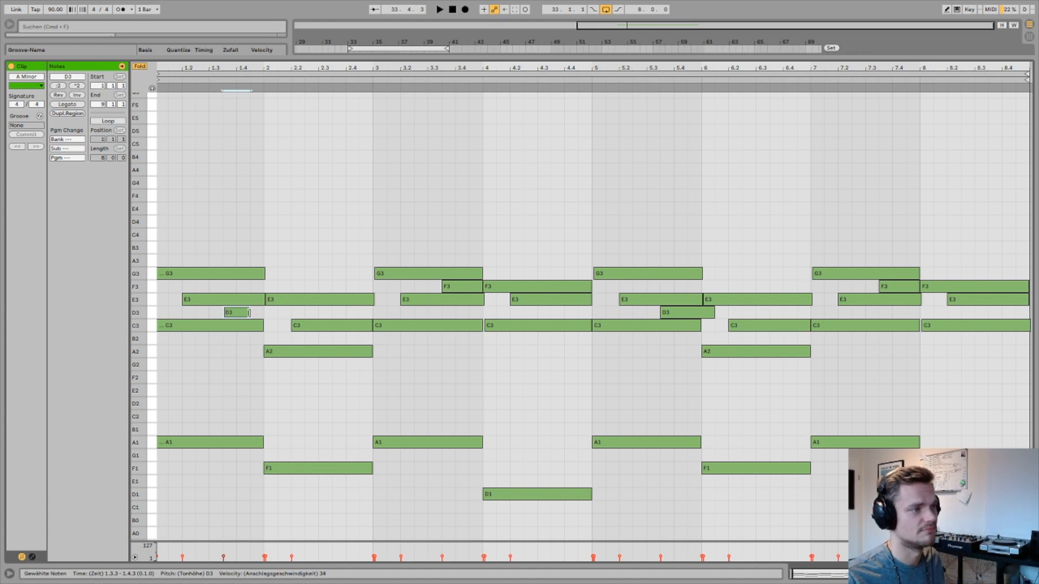
left_click_drag(235, 69, 250, 69)
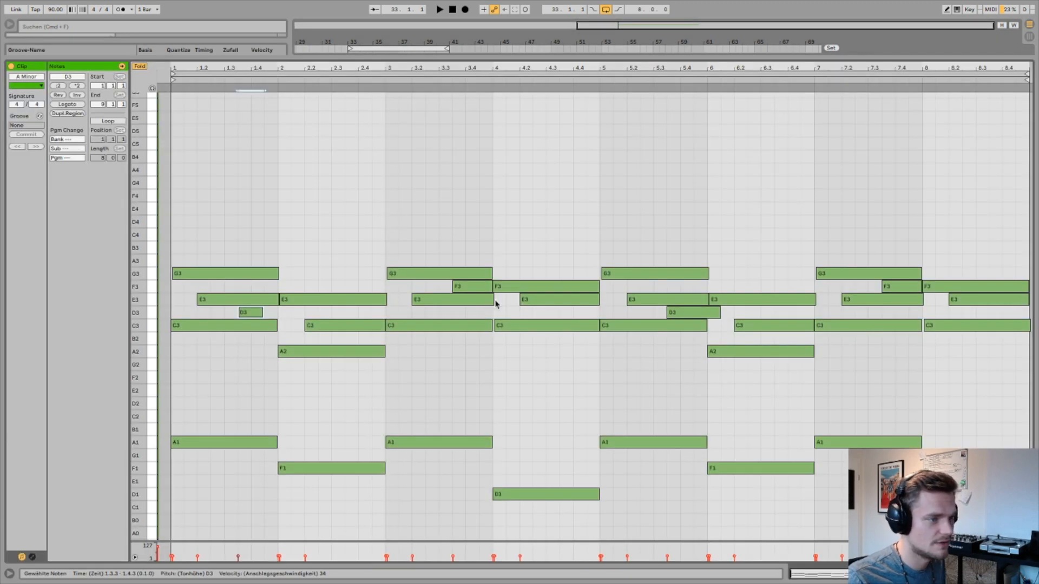
- Shorten the E3 notes in bars 3, 4, 7 and 8, and trim the D3 in bar 5 to end at the bar line
left_click_drag(494, 304, 452, 304)
left_click_drag(599, 301, 558, 301)
left_click_drag(721, 314, 705, 314)
left_click_drag(918, 299, 885, 300)
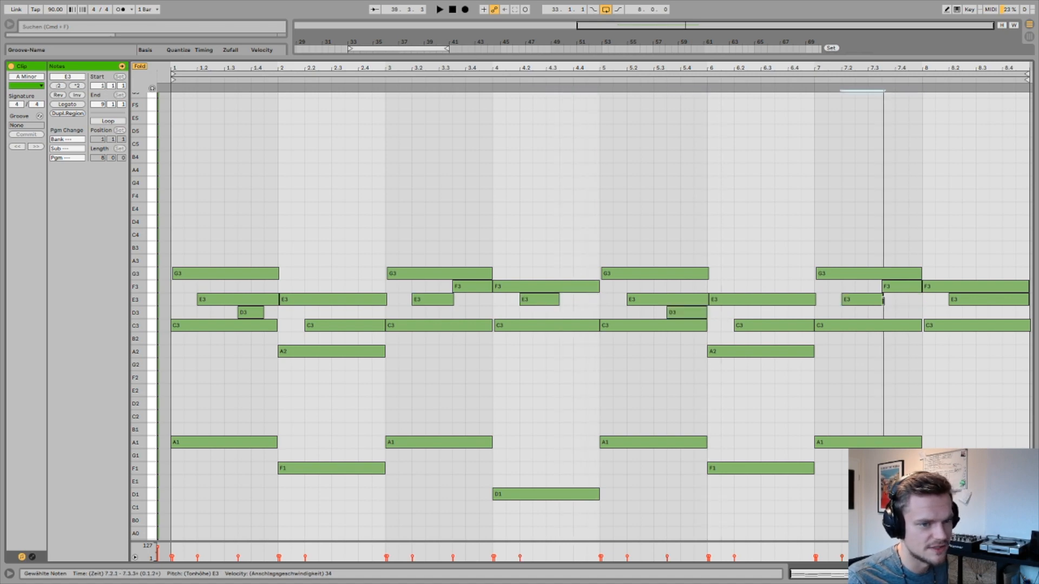
left_click_drag(1028, 300, 989, 301)
left_click(499, 356)
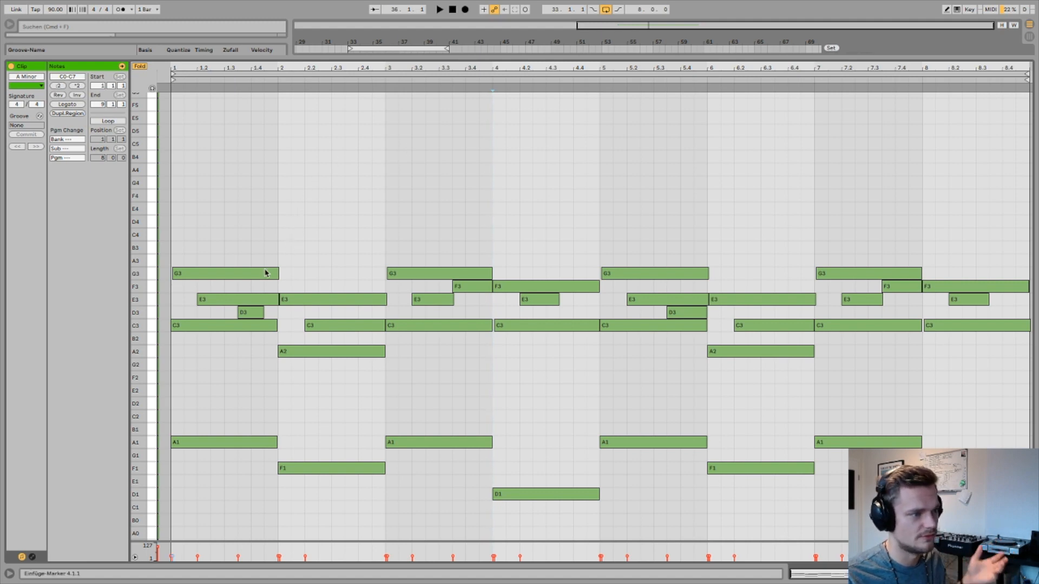
- Add one-bar melody notes A4 at the start of bar 1 and C5 at 1.4.1, and play them with the chords
left_click(237, 290)
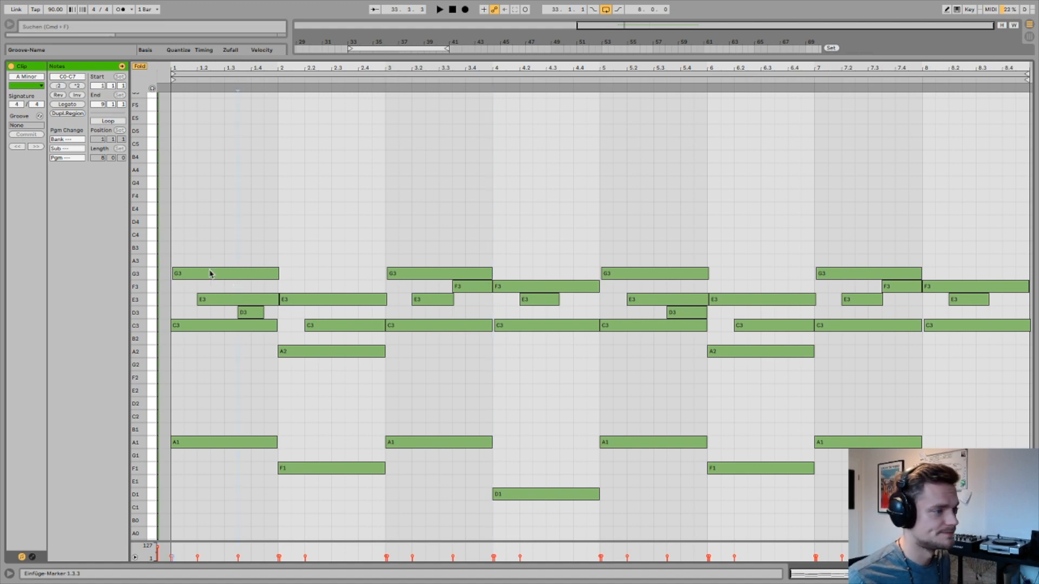
scroll(210, 275, "up", 1)
scroll(294, 355, "down", 3)
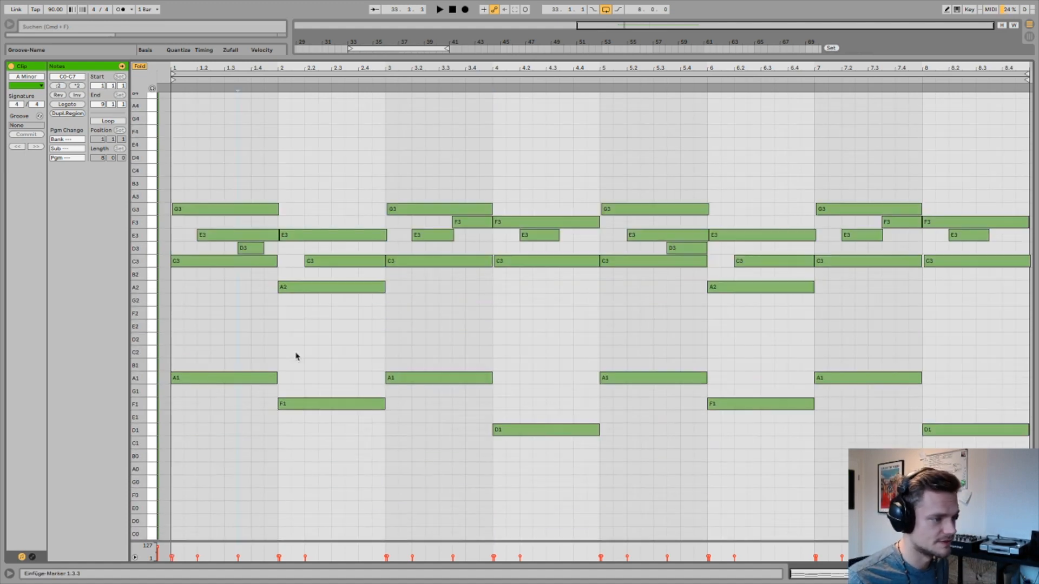
scroll(325, 318, "up", 1)
scroll(294, 342, "up", 1)
double_click(254, 172)
left_click_drag(255, 172, 301, 148)
key("space")
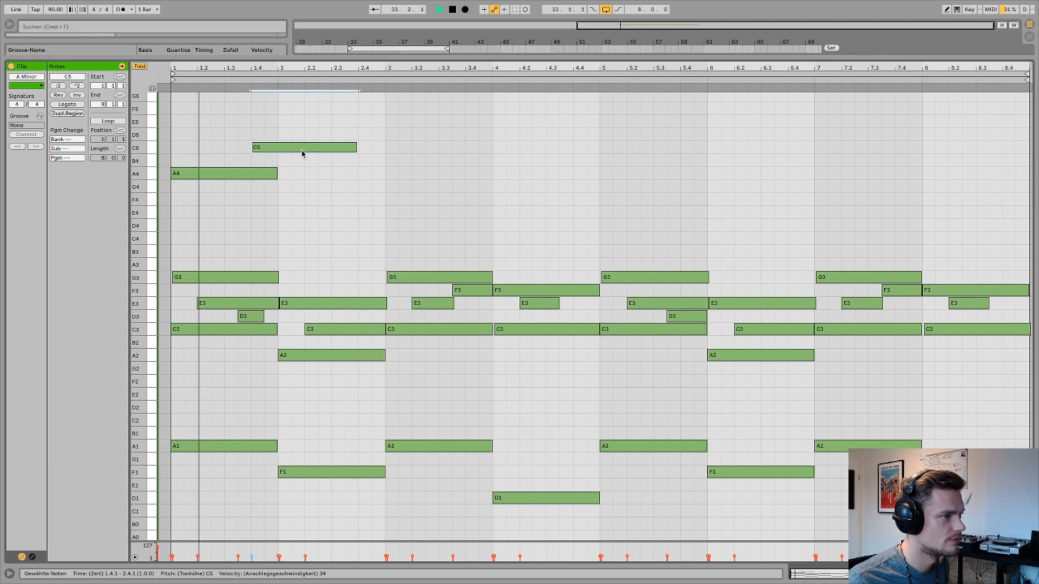
- Shorten the A4 and C5 melody notes and add a one-beat G4 at 2.2.1 during playback
left_click_drag(275, 174, 210, 174)
key("space")
key("space")
left_click_drag(357, 147, 316, 194)
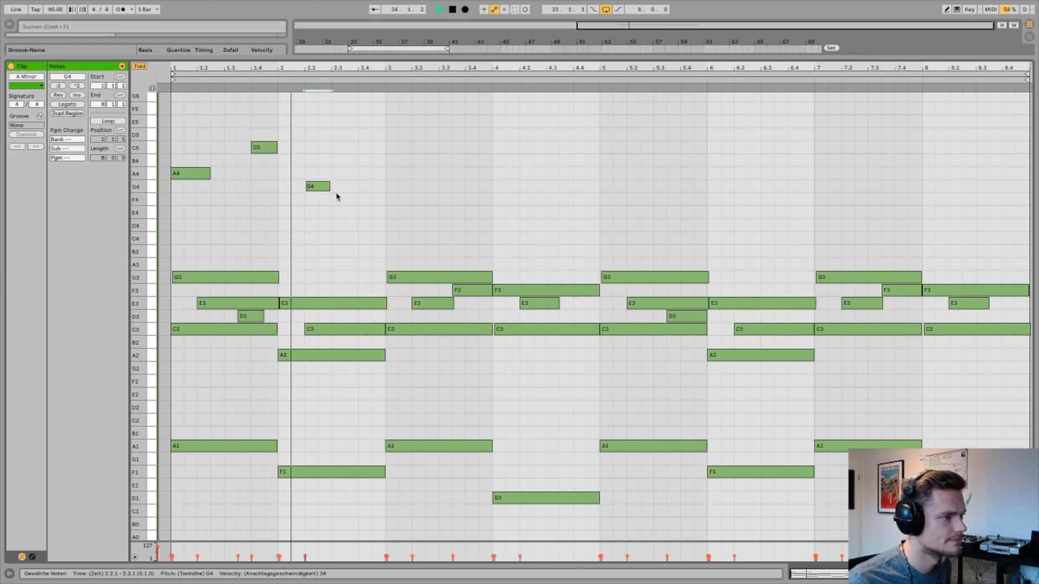
- Stop playback and delete the A4, C5 and G4 melody notes above the chords
key("space")
left_click_drag(366, 133, 181, 210)
key("Delete")
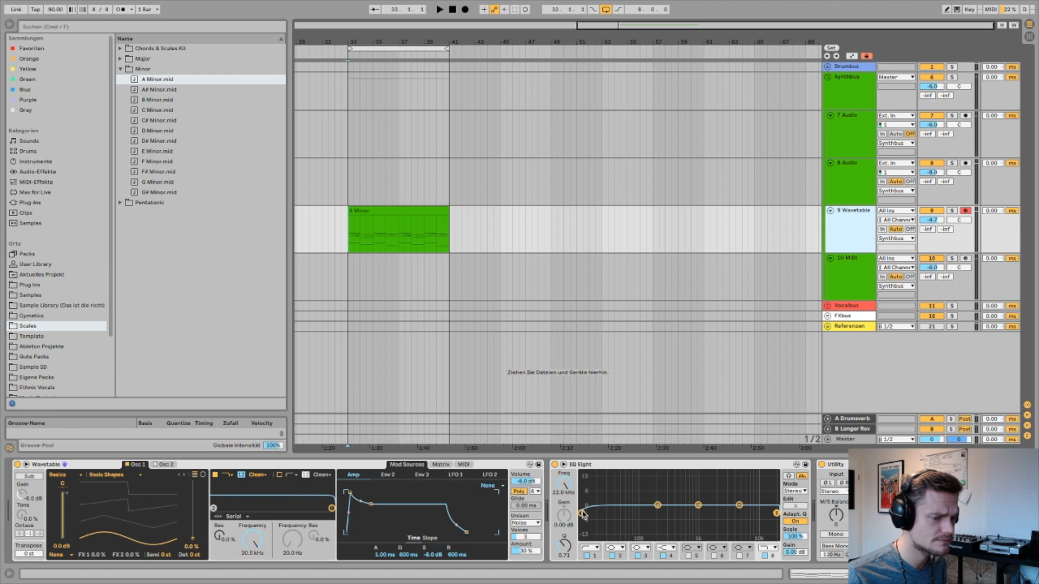
- Raise the low-cut band of the Wavetable track's EQ Eight to about 194 Hz and audition the chords
left_click_drag(583, 514, 652, 515)
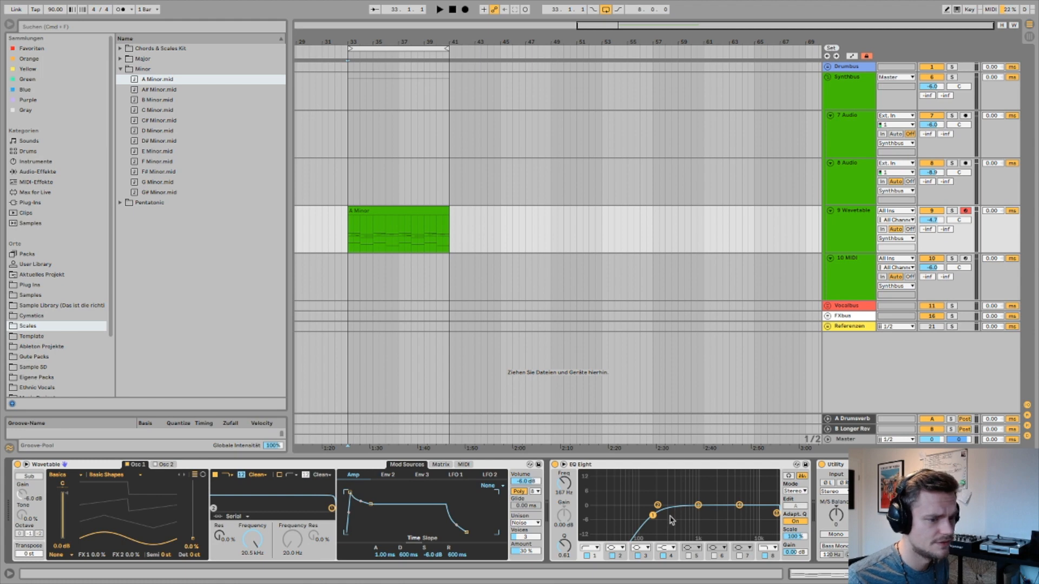
left_click_drag(652, 517, 648, 514)
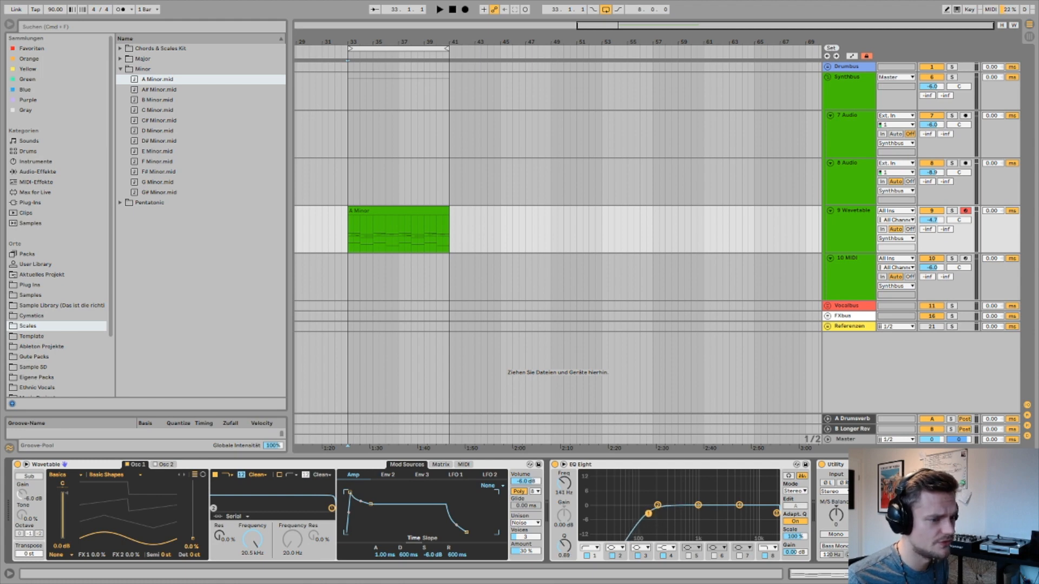
left_click(433, 209)
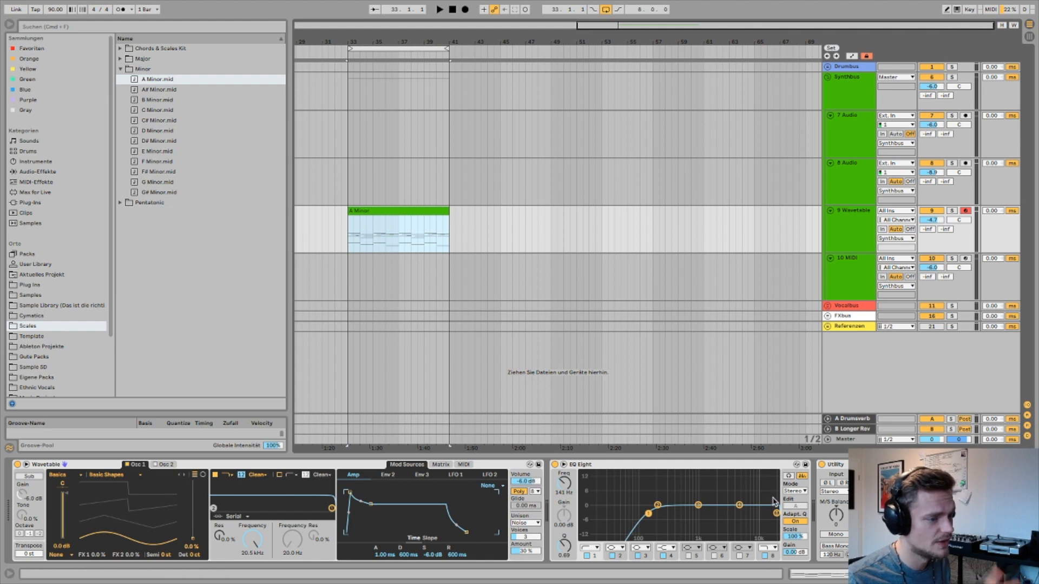
key("space")
left_click_drag(647, 514, 657, 514)
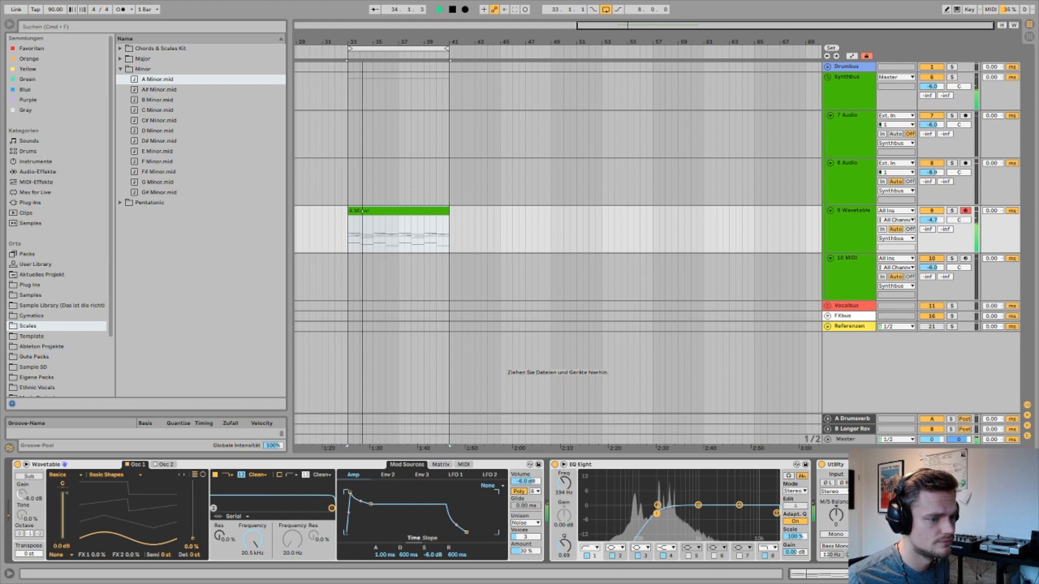
key("space")
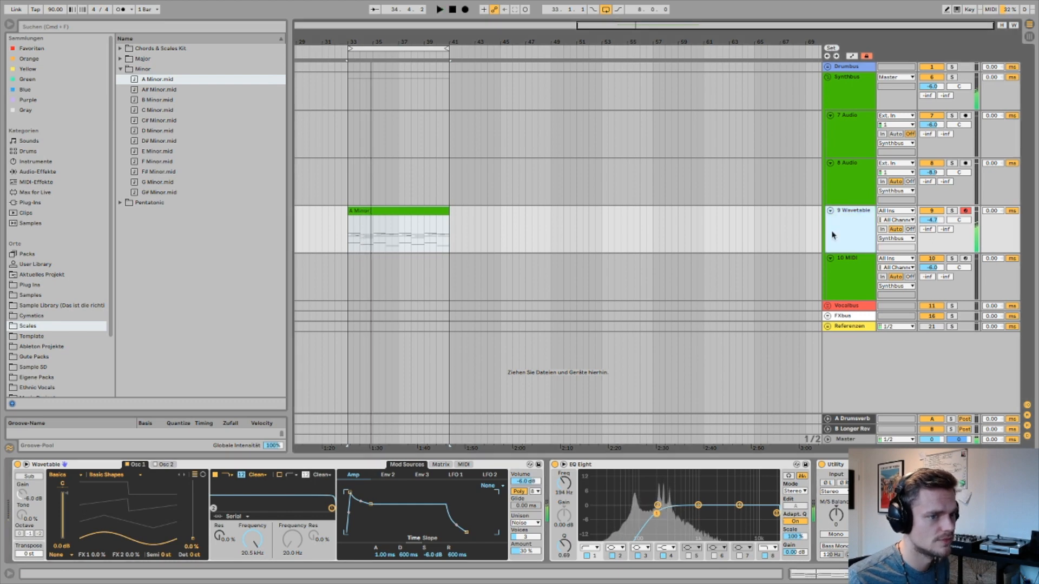
- Insert a new return track C below the B Longer Reverb return
right_click(854, 431)
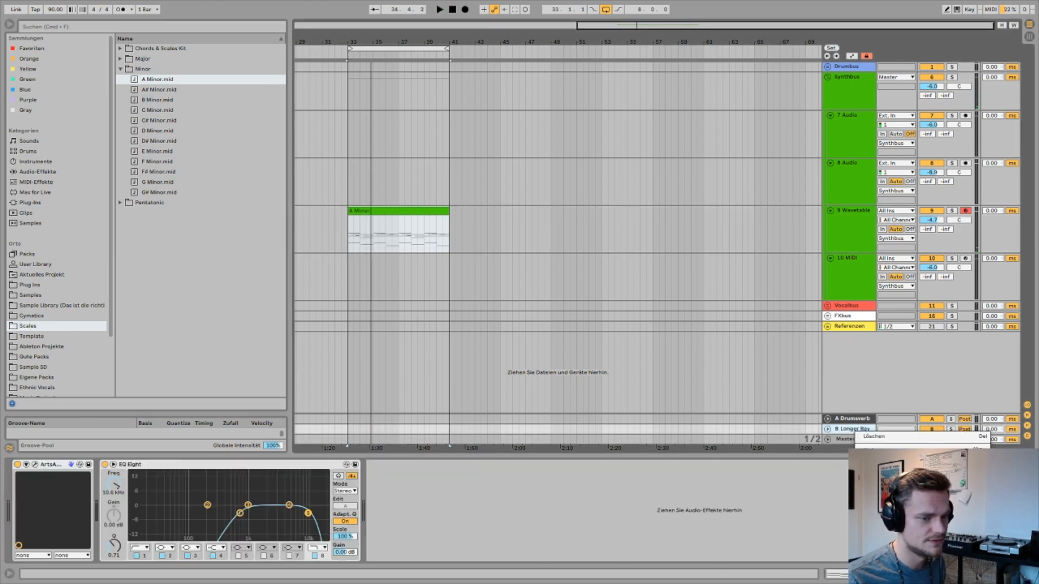
left_click(887, 476)
left_click(844, 421)
left_click(846, 430)
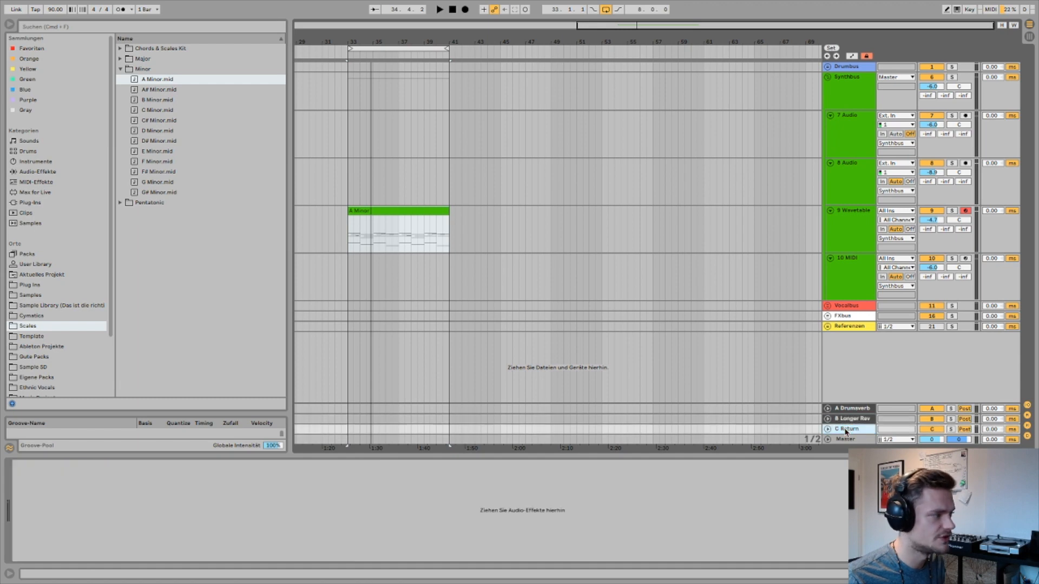
- Solo the B Longer Reverb return, examine the decay time in its ArtsAcoustic Reverb and close the plug-in window
left_click(860, 419)
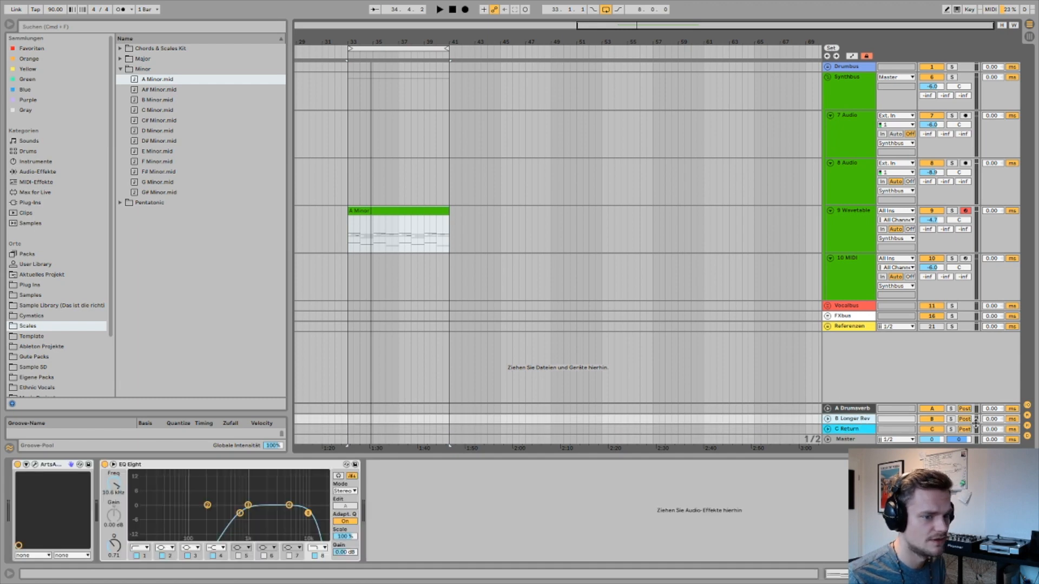
left_click(952, 420)
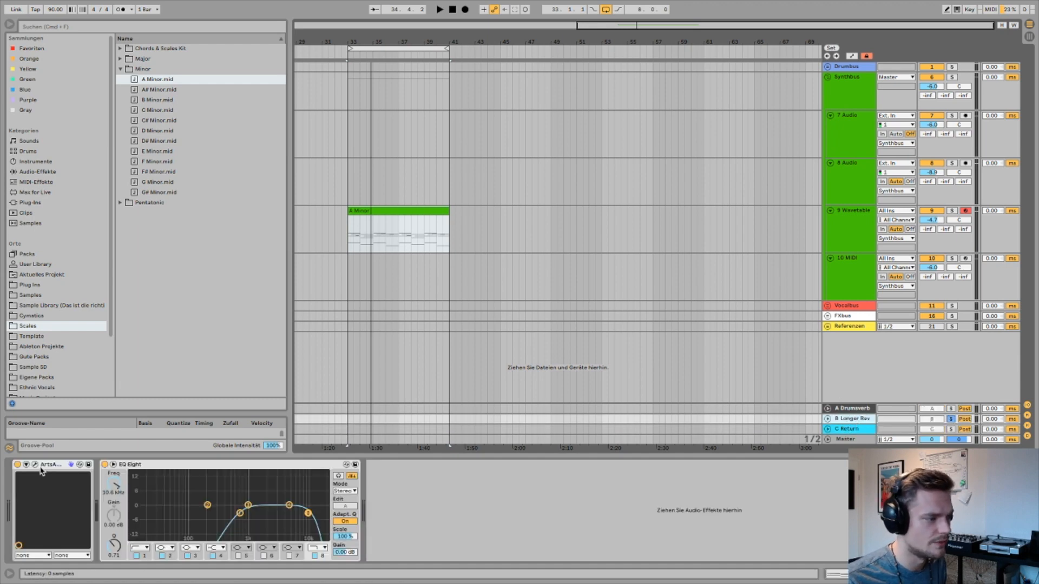
left_click_drag(736, 140, 454, 165)
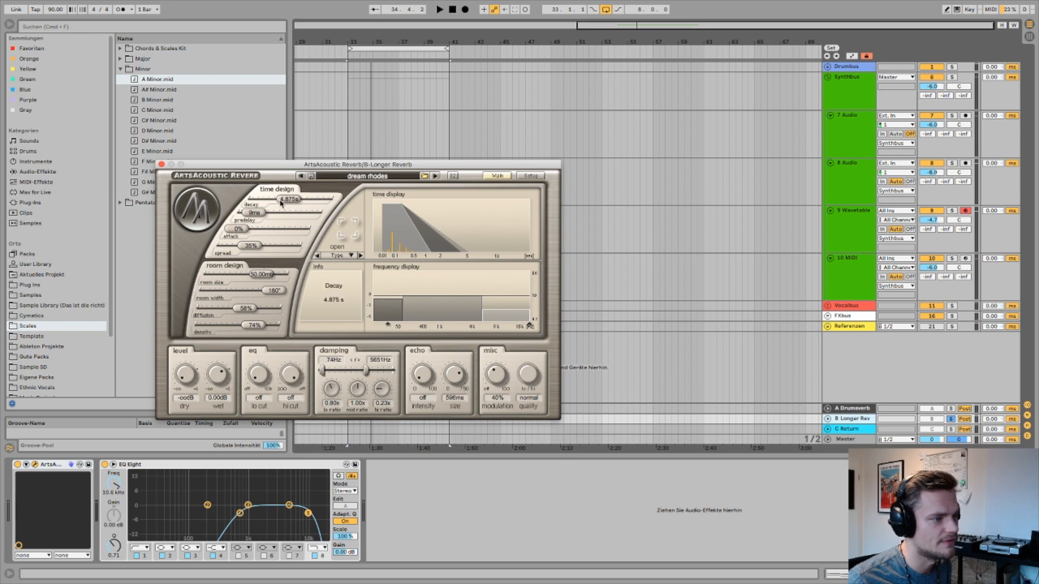
left_click(161, 164)
- Set the Wavetable track's send to the B reverb return to about -9.4 dB, solo the track and audition the chords
left_click(855, 233)
left_click_drag(945, 228, 947, 216)
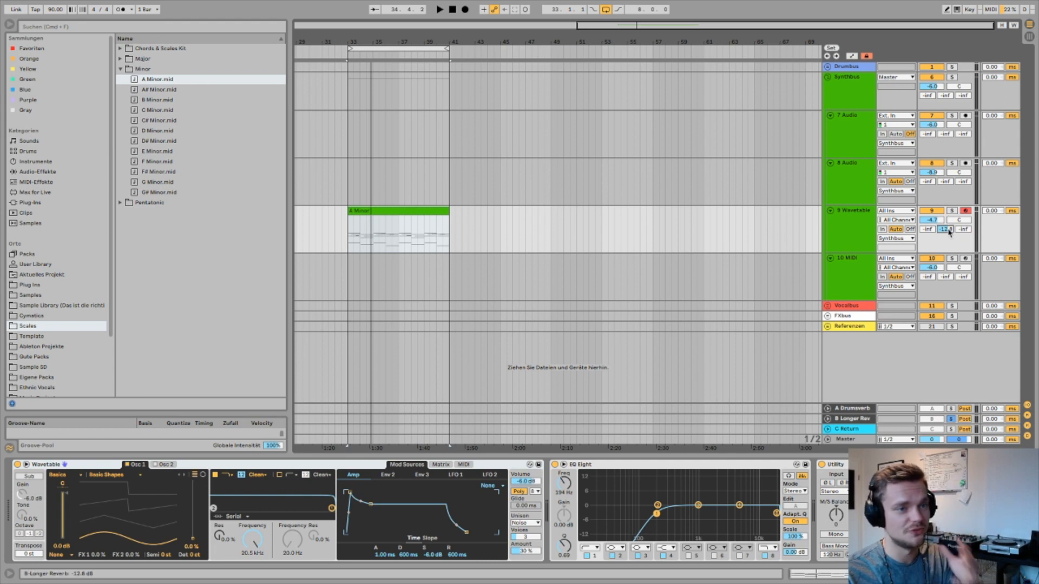
left_click(952, 211)
left_click(389, 211)
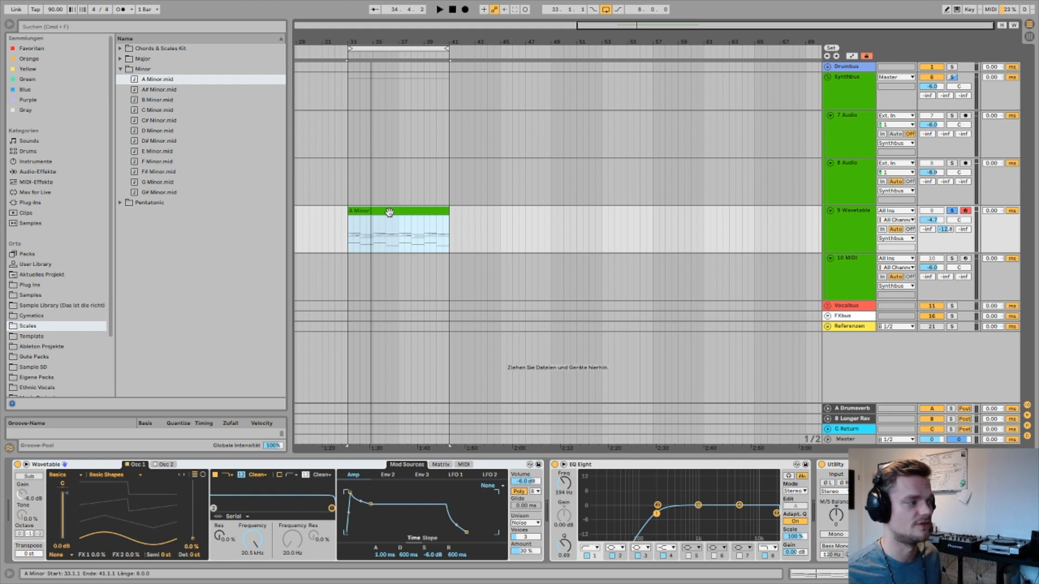
key("space")
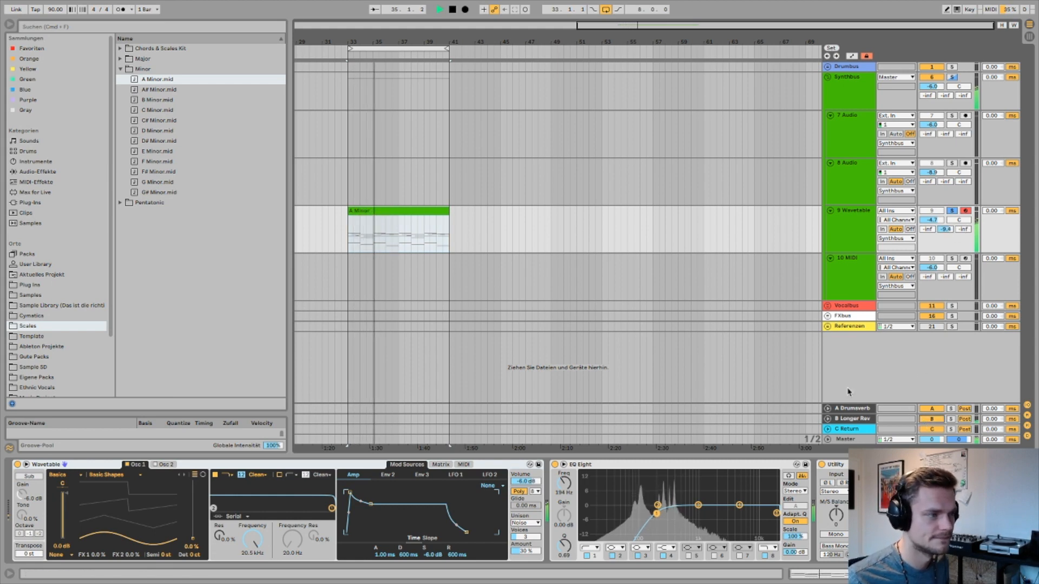
key("space")
- Load the Echo audio effect onto return track C and set its Dry/Wet to 100 %
left_click(49, 287)
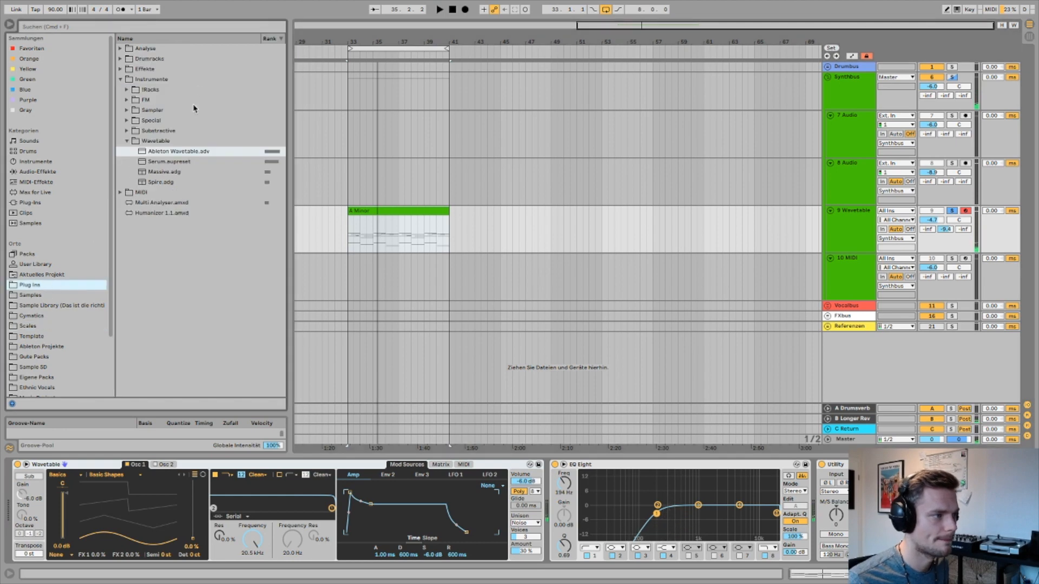
left_click(58, 171)
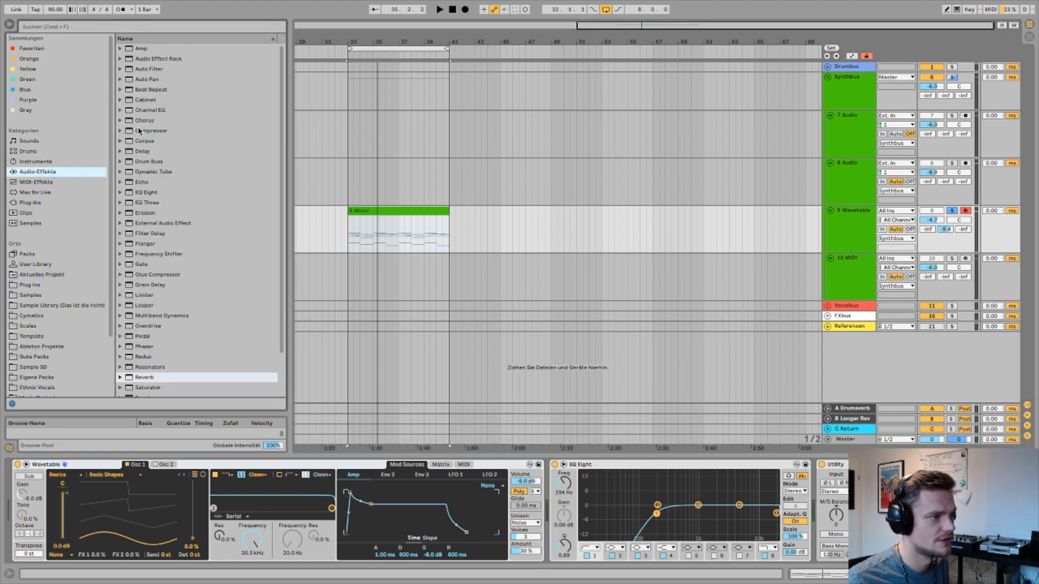
left_click_drag(142, 182, 520, 485)
left_click_drag(280, 551, 280, 532)
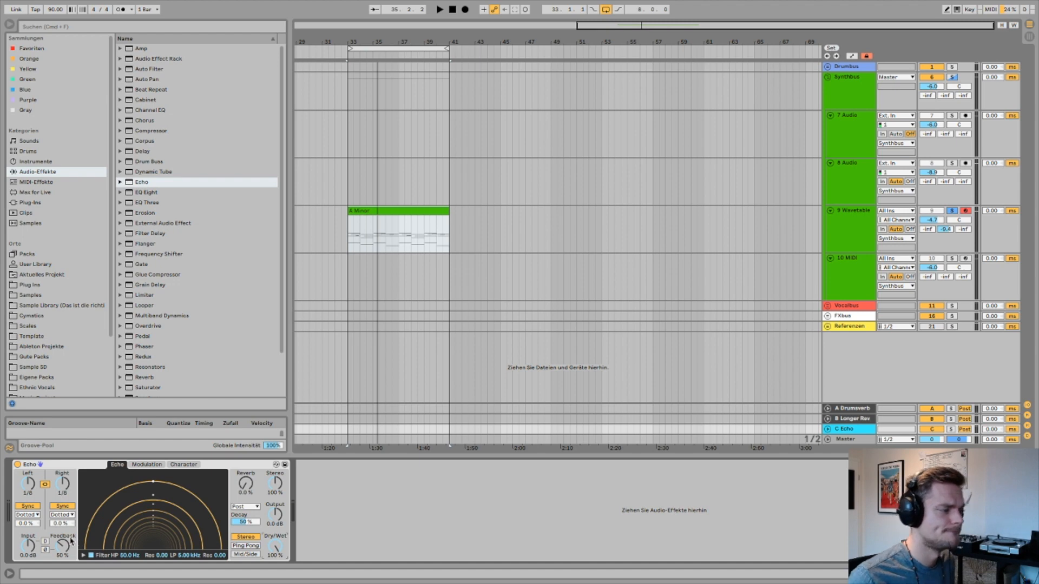
- Set the Echo's feedback to 63 % and its high-pass filter to about 334 Hz
left_click_drag(61, 549, 61, 546)
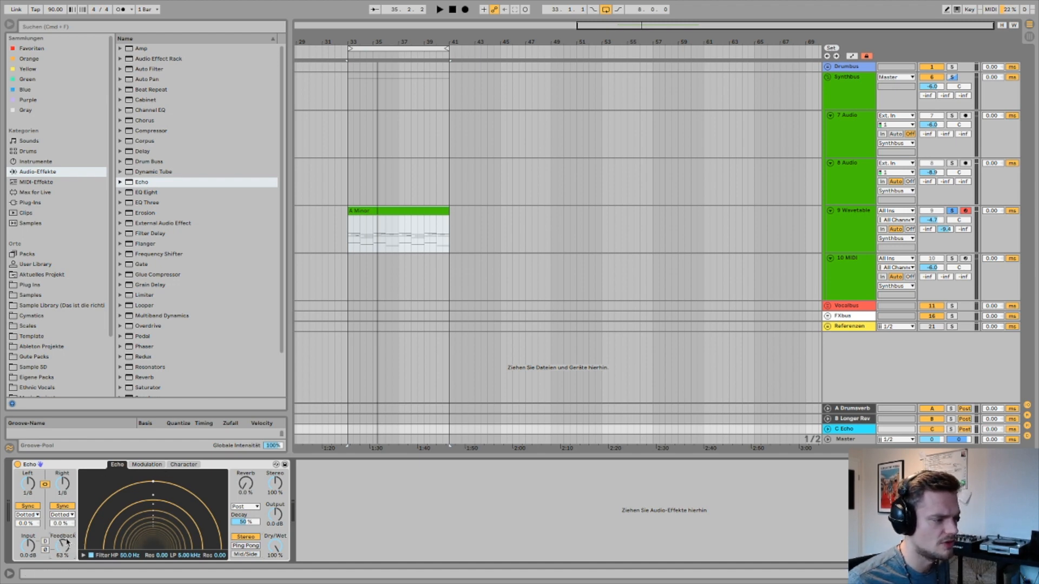
left_click(83, 555)
left_click_drag(97, 547, 139, 546)
- Set the Wavetable track's send to the C Echo return to 0 dB and audition the return soloed
key("space")
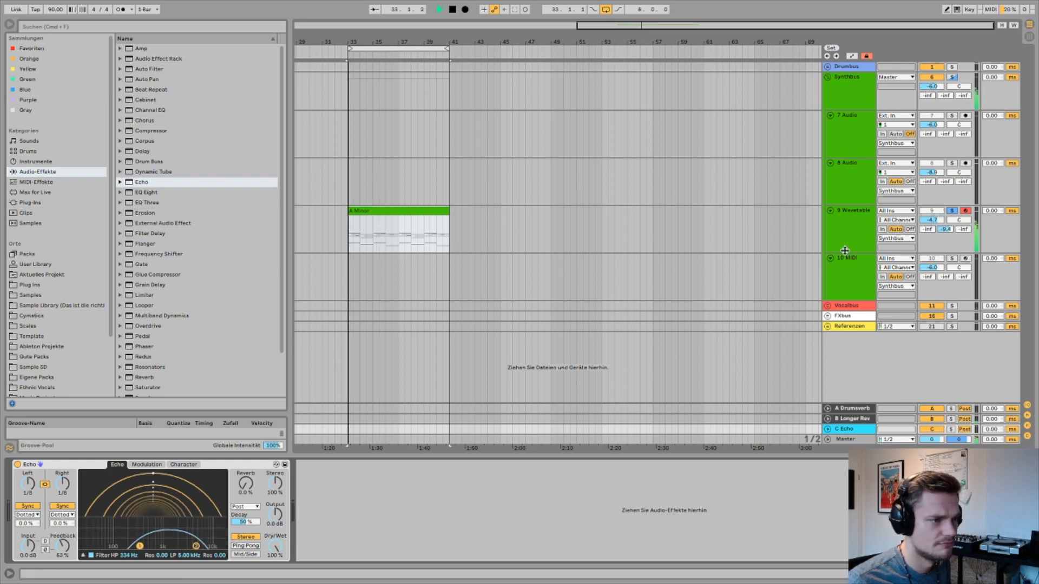
left_click(951, 429)
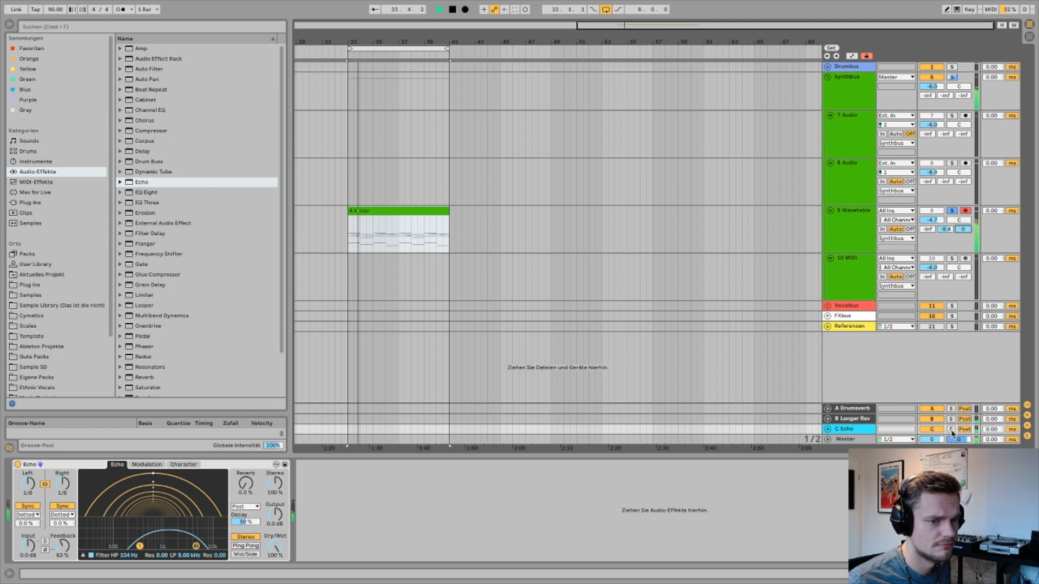
key("space")
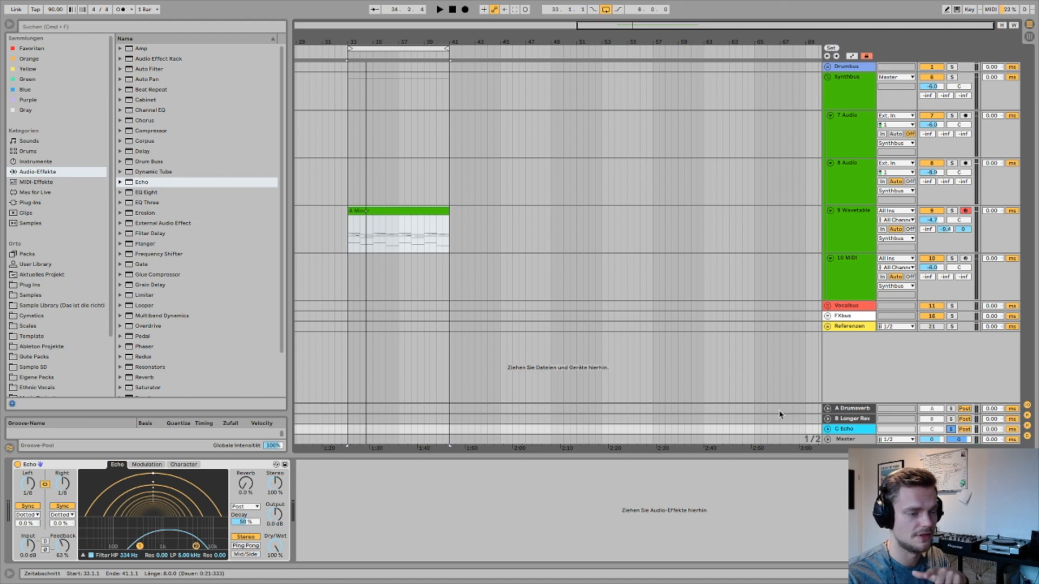
- Examine the low-cut and high-cut bands of the EQ Eight on the B Longer Reverb return
left_click(847, 430)
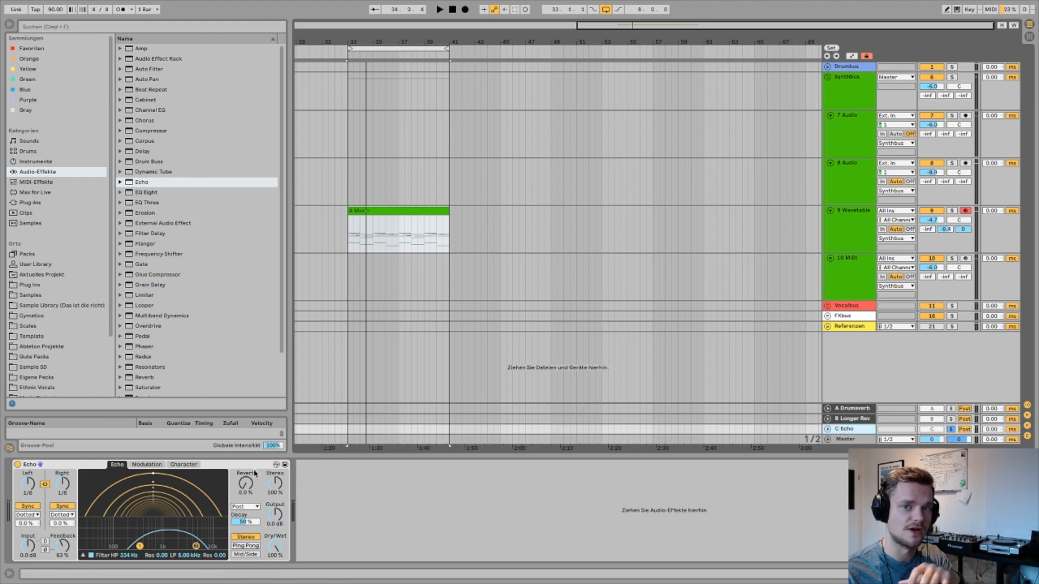
left_click(854, 419)
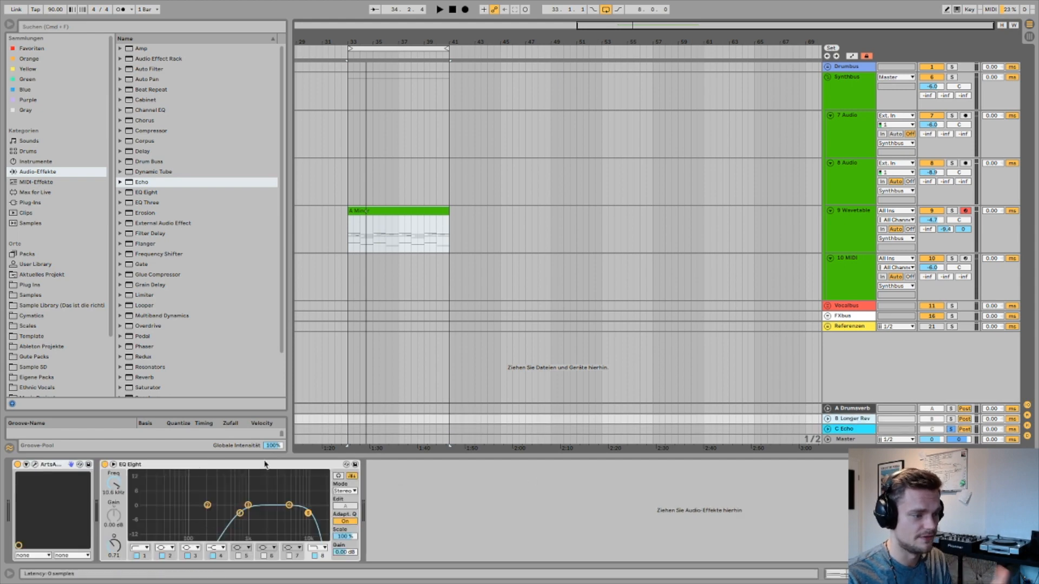
left_click(240, 514)
left_click(308, 514)
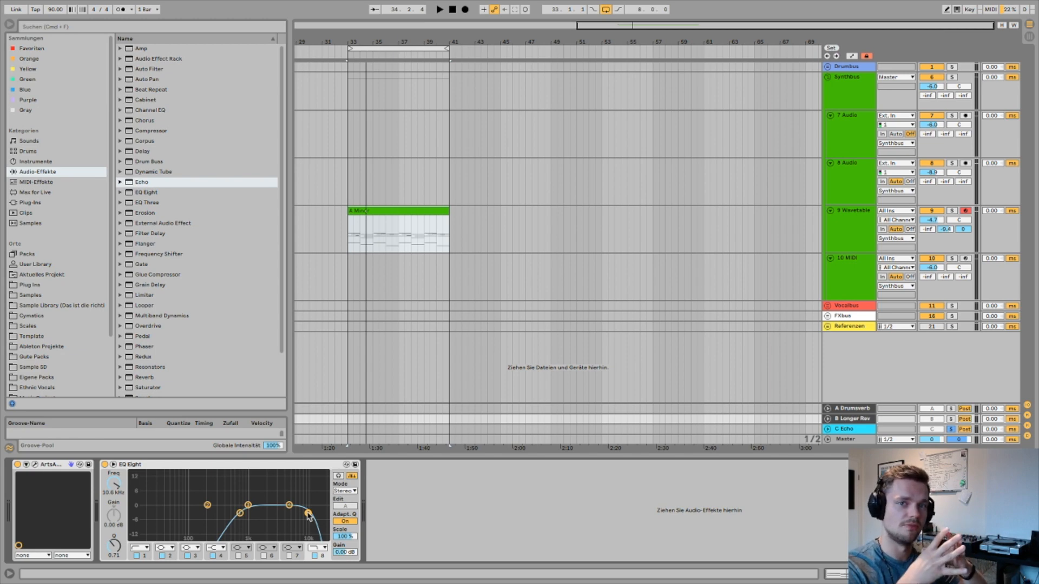
- Unsync the modulation of the Echo on return C, set its rate to about 0.56 Hz and switch the Echo to Ping Pong
left_click(864, 432)
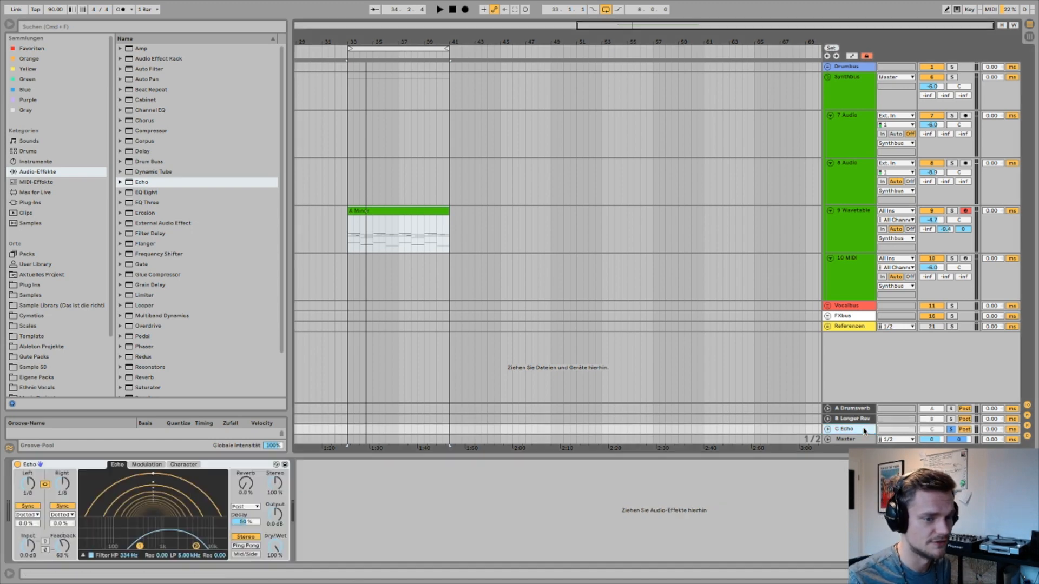
left_click(184, 464)
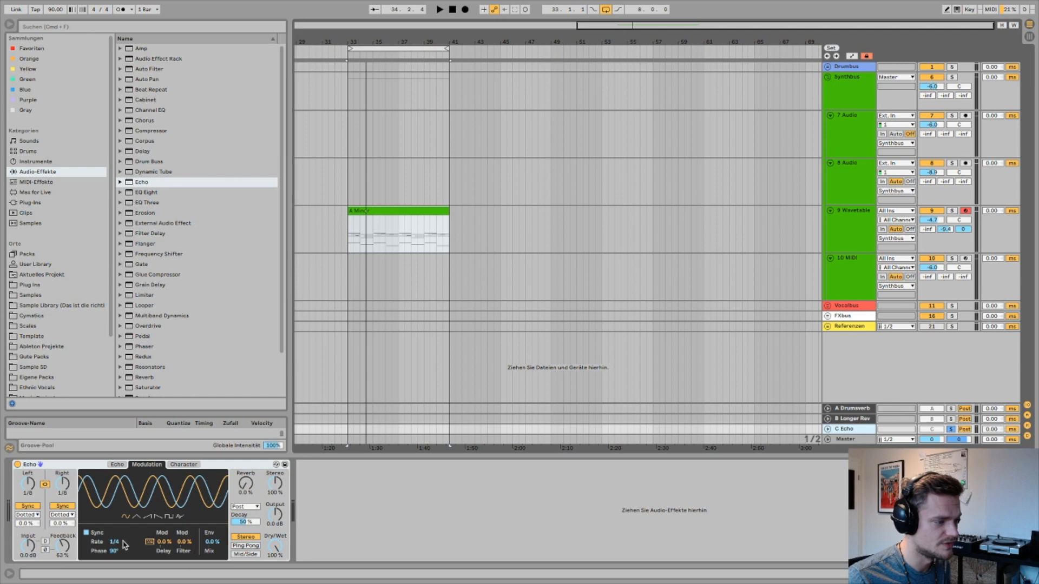
left_click(87, 533)
left_click_drag(119, 541, 121, 547)
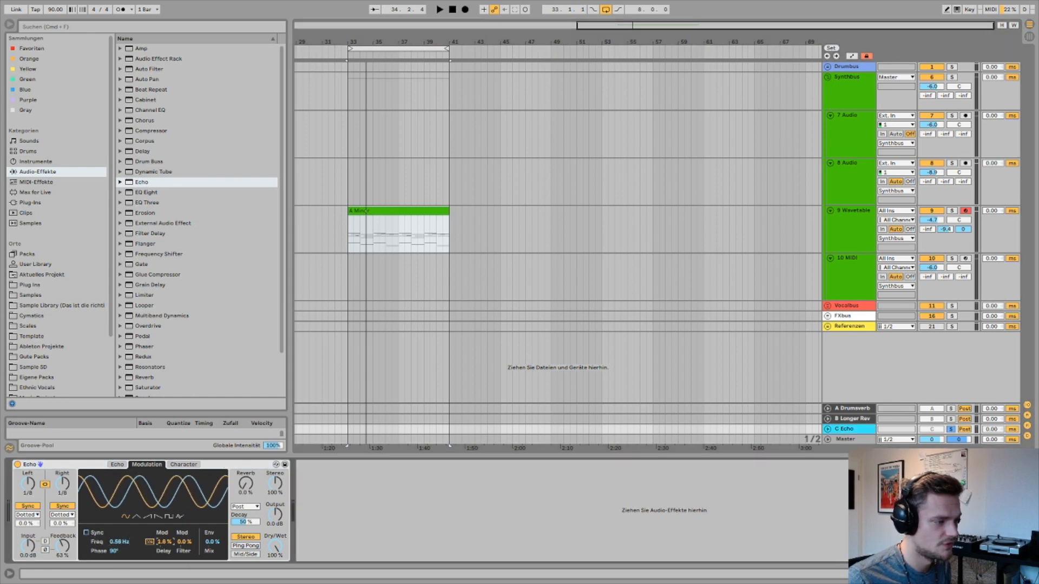
left_click(253, 547)
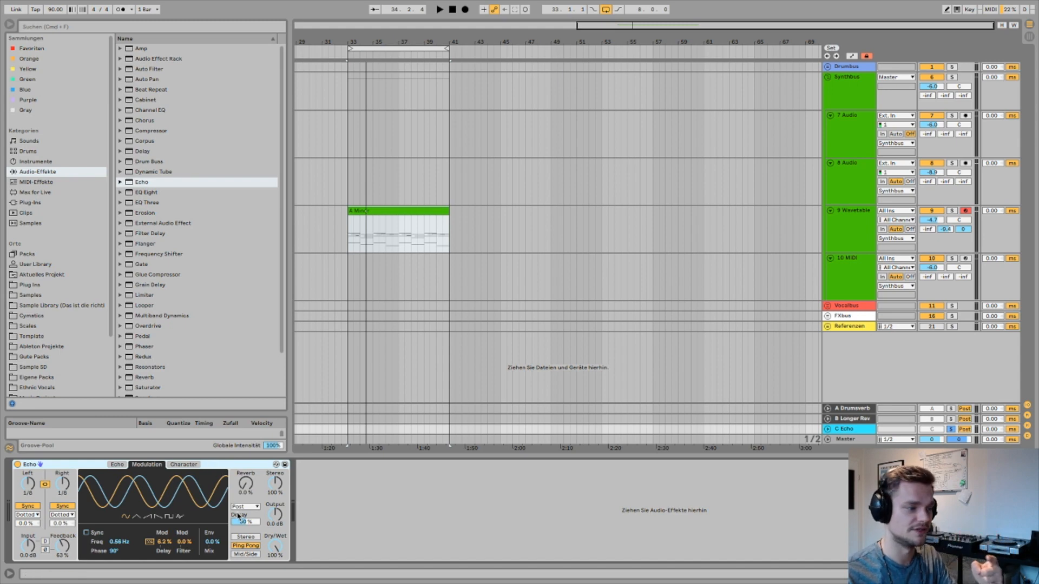
- Adjust the Echo's delay modulation amount by ear while auditioning the soloed return
left_click_drag(167, 543, 167, 490)
key("space")
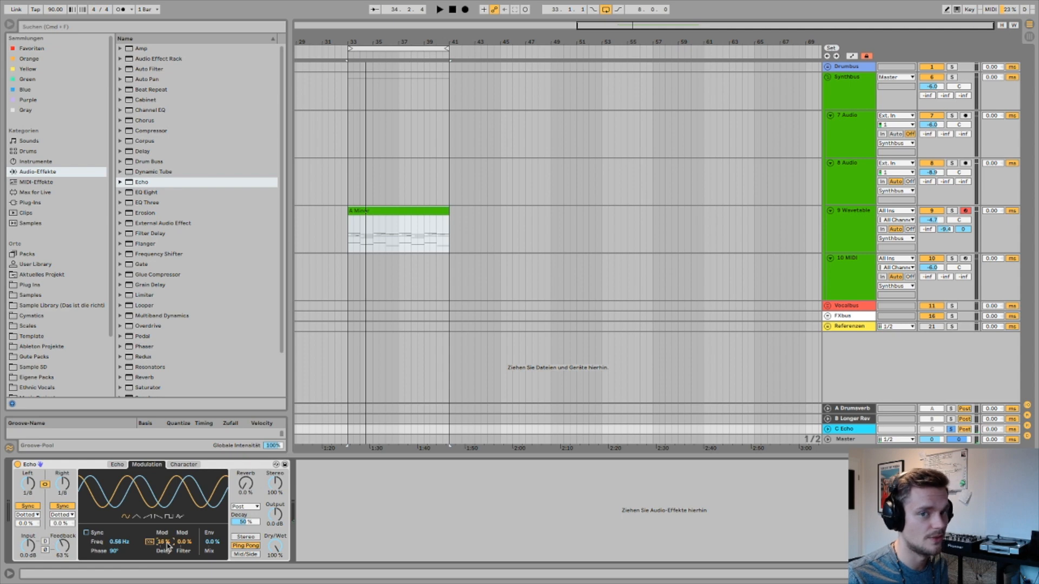
key("space")
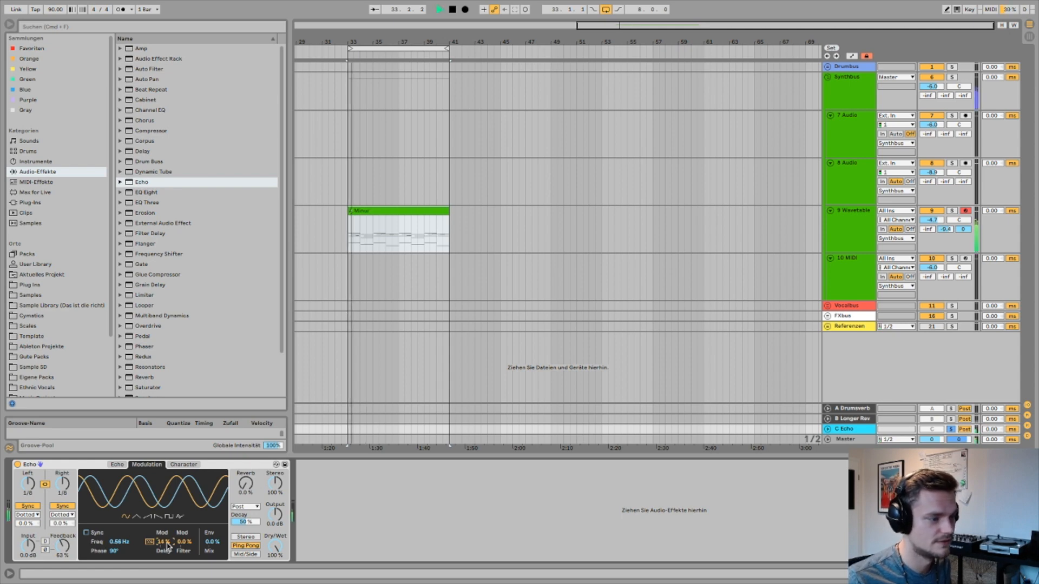
left_click_drag(163, 542, 163, 538)
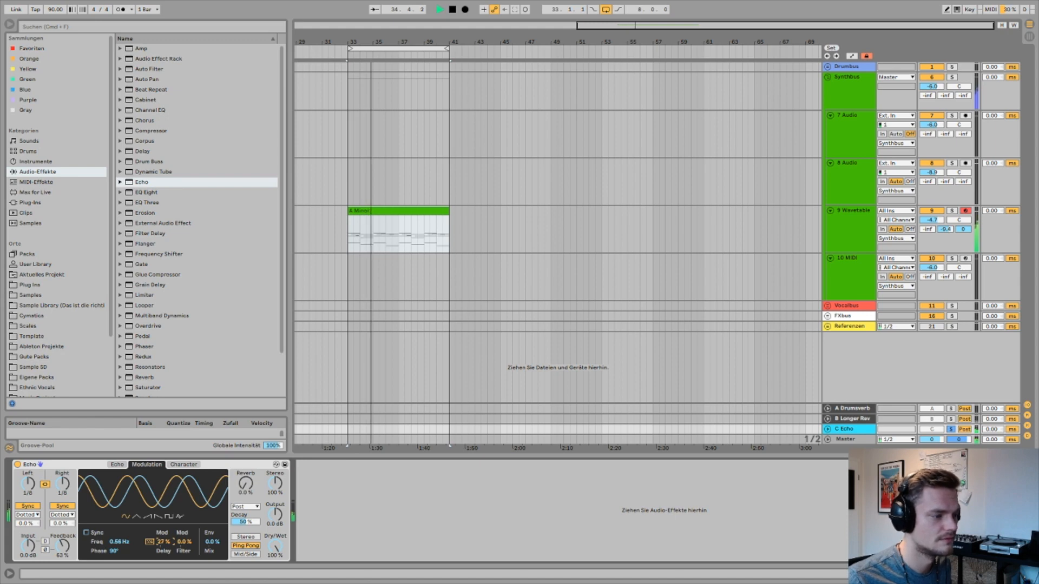
left_click_drag(164, 541, 163, 545)
- Lower the Echo's low-pass filter to about 2.07 kHz
left_click(182, 464)
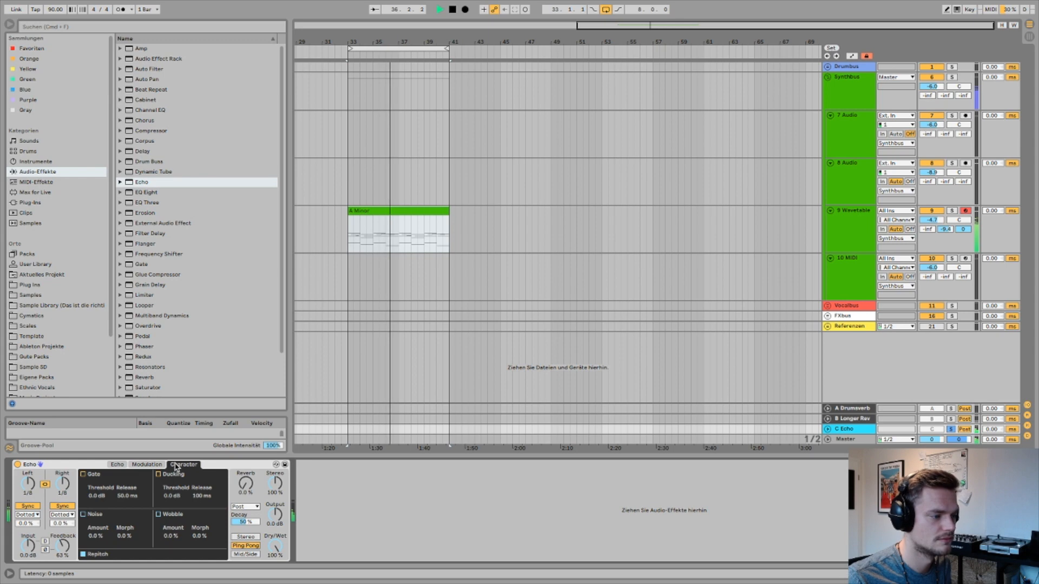
left_click(122, 466)
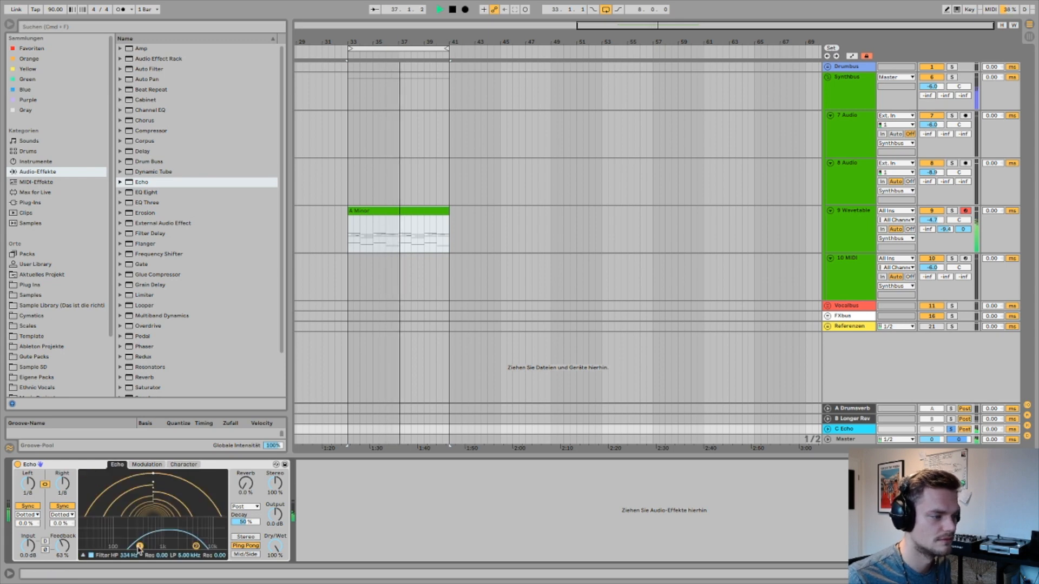
left_click_drag(197, 546, 178, 535)
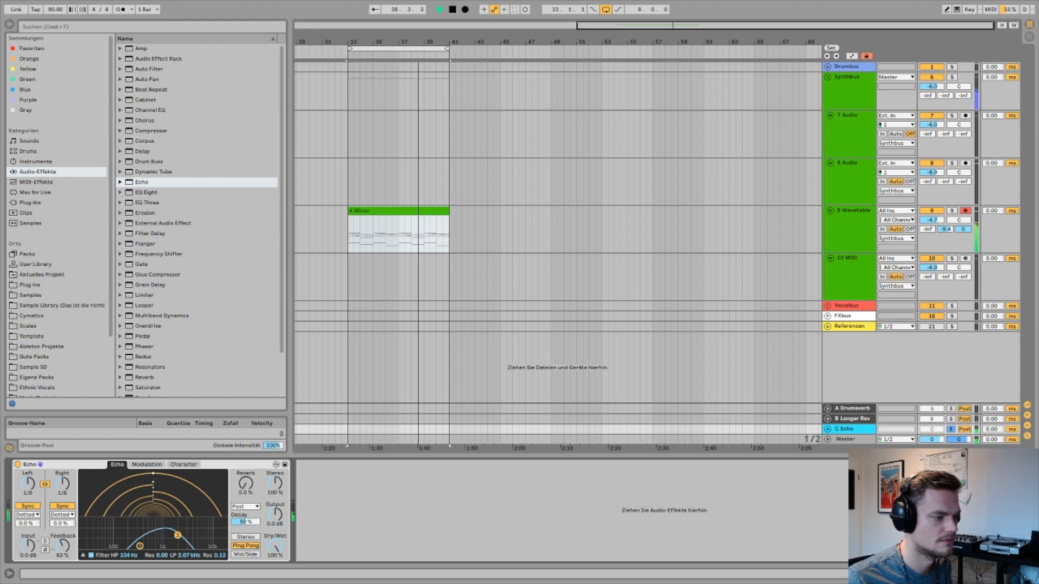
- Reduce the Wavetable track's send to C Echo to about -7.5 dB and audition the track soloed
left_click_drag(962, 230, 962, 241)
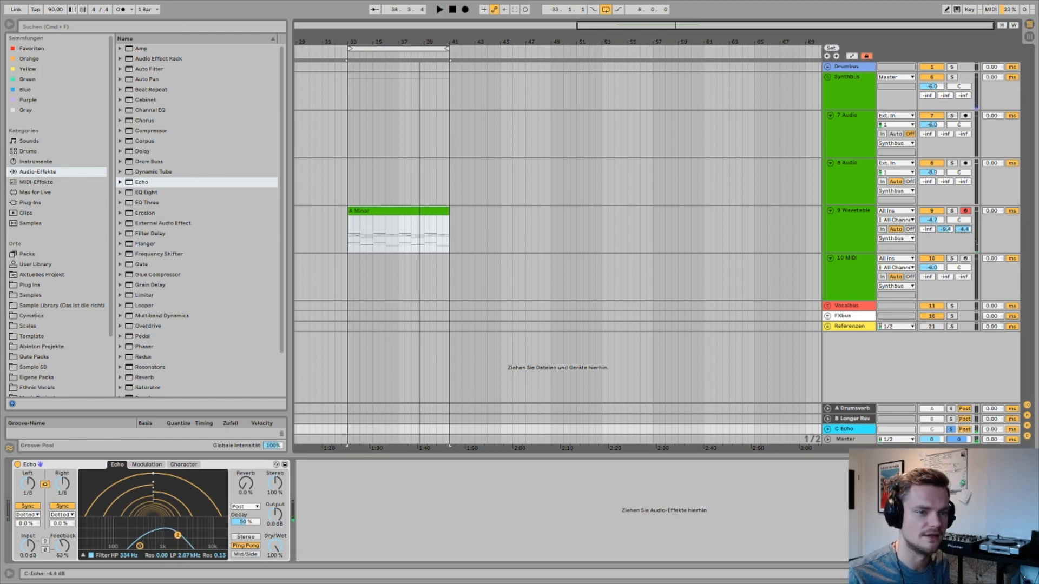
left_click(952, 210)
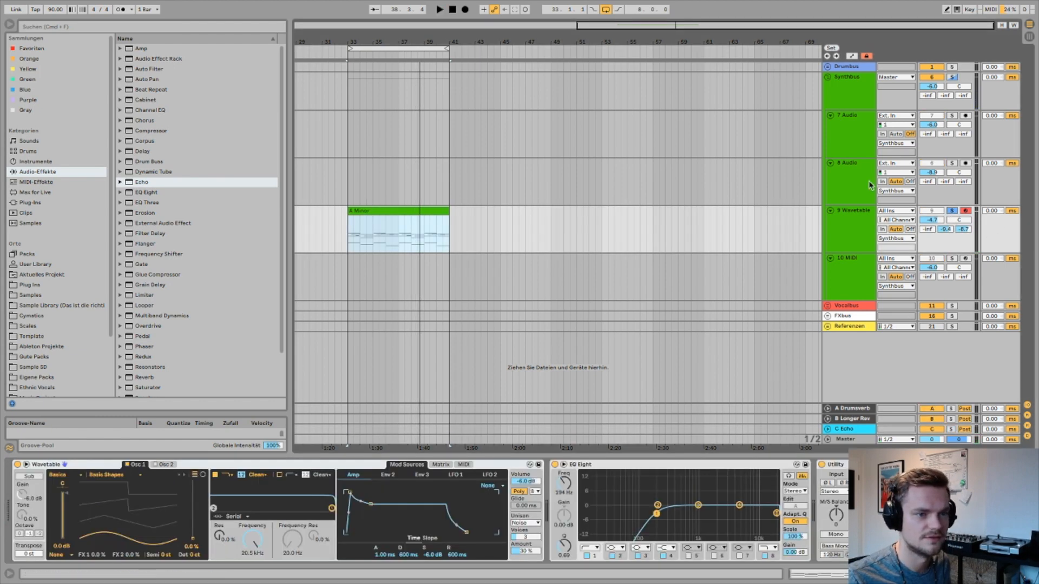
key("space")
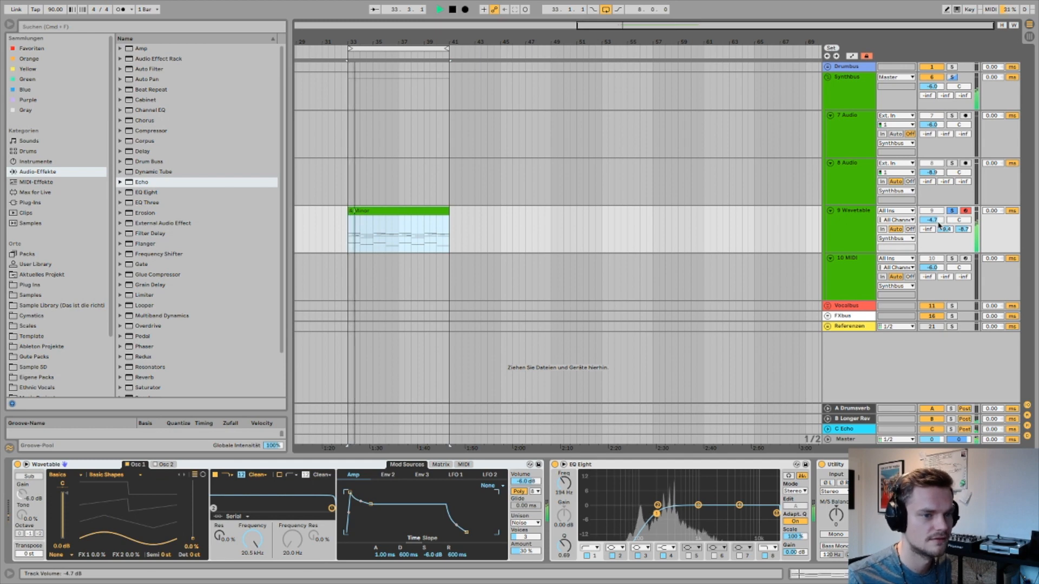
left_click_drag(963, 230, 964, 227)
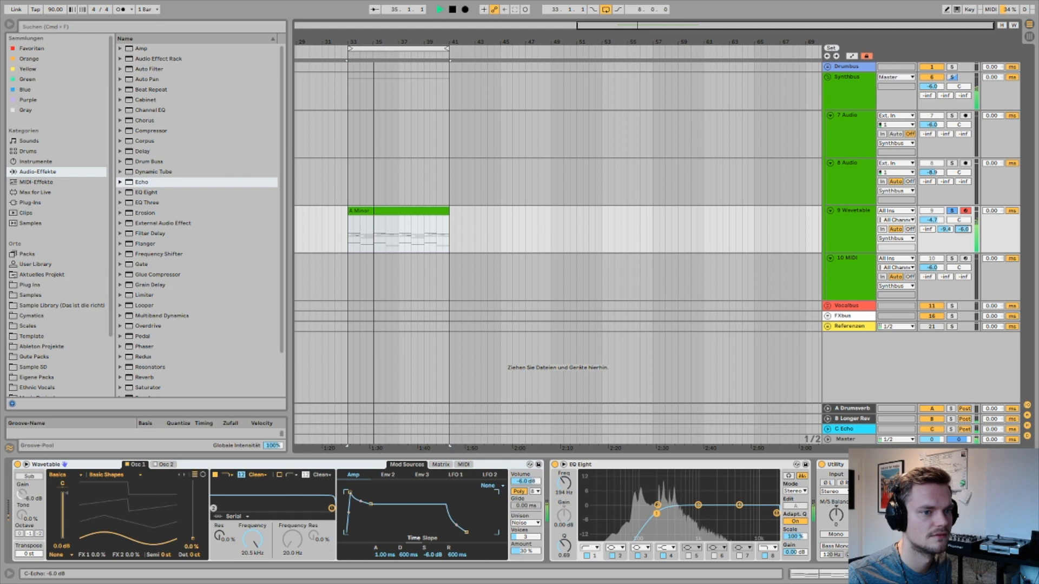
- Set the Echo's filter on return C to a high-pass of about 488 Hz and a low-pass of about 4.08 kHz
left_click(841, 429)
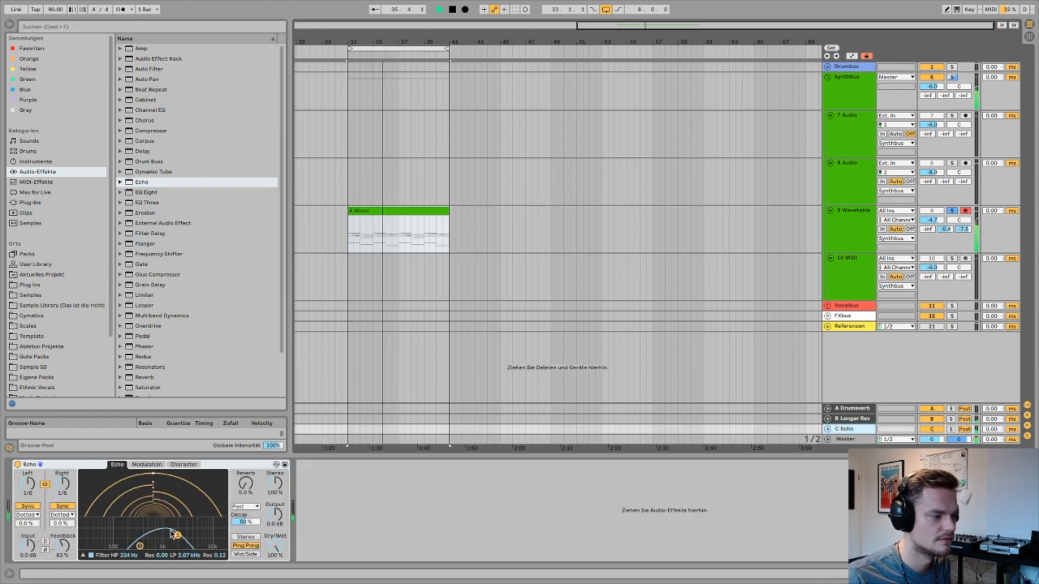
left_click_drag(194, 539, 189, 548)
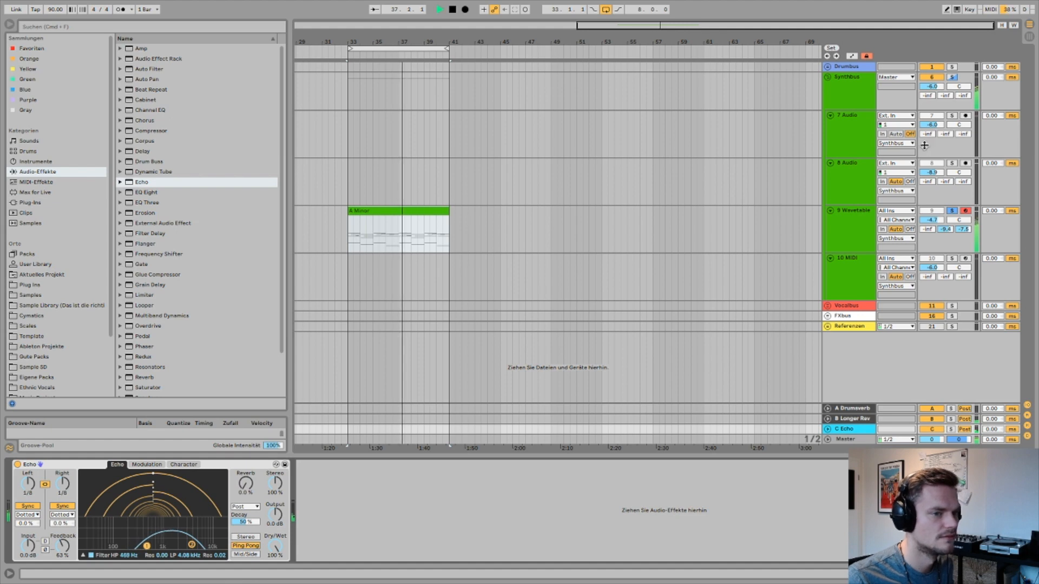
- Set the attack of the Wavetable synth's amp envelope to about 7.82 ms
left_click(841, 251)
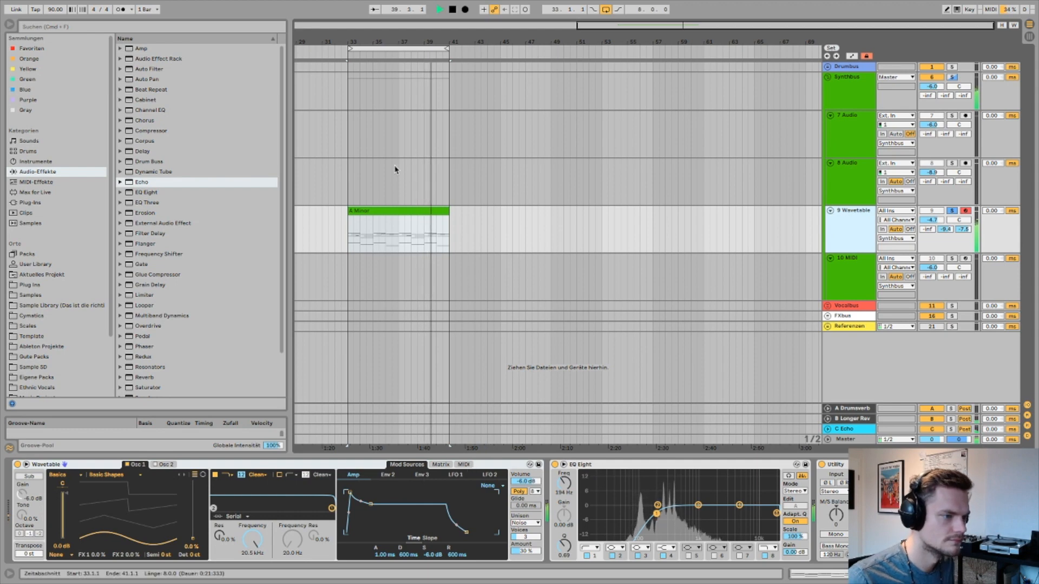
double_click(395, 209)
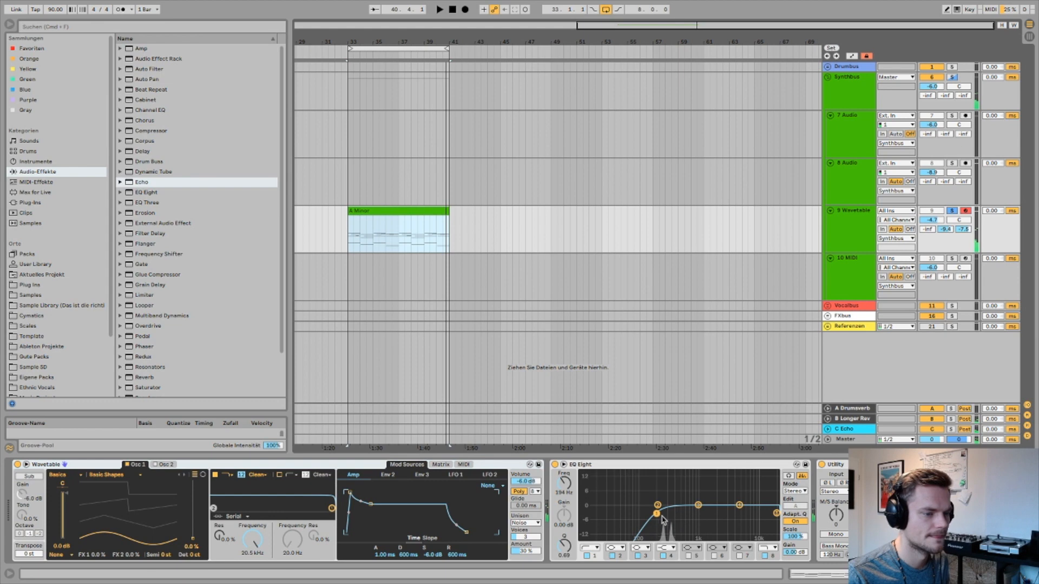
left_click_drag(379, 554, 379, 546)
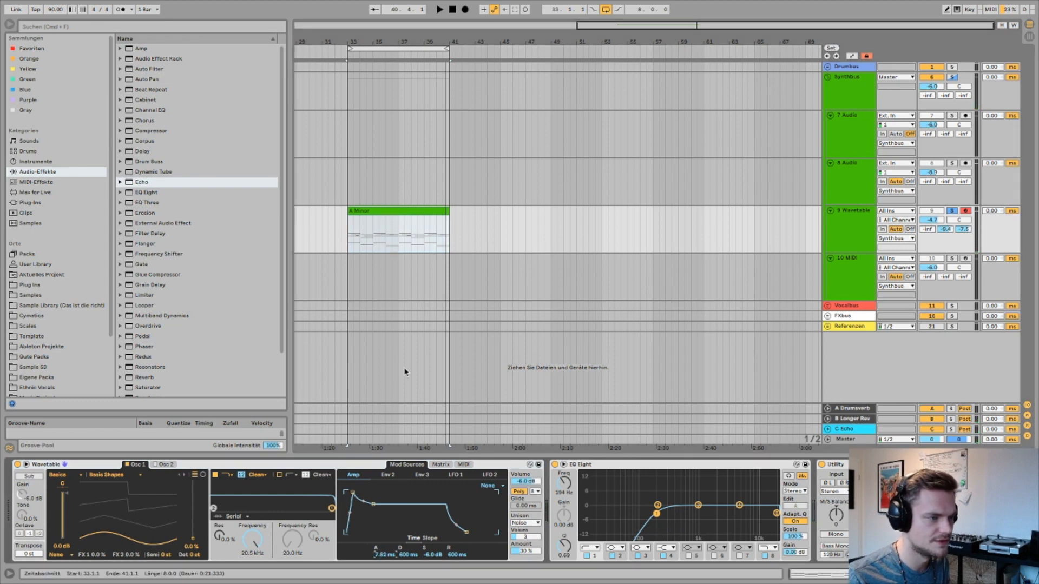
- Load the Decimort 2 bit crusher from the Plug Ins effects folder onto the Wavetable track, ahead of the EQ Eight
left_click(20, 285)
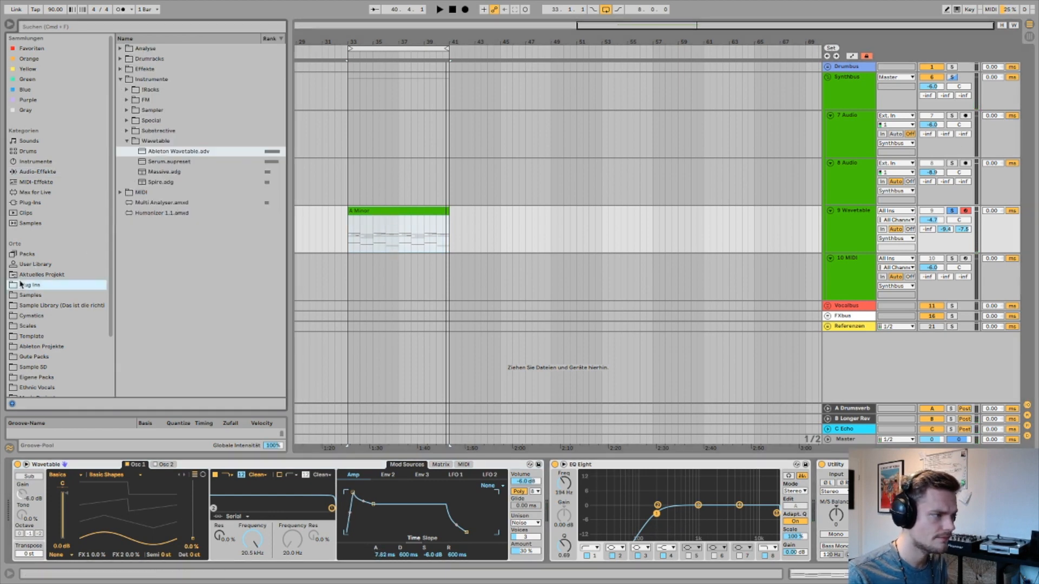
left_click(120, 69)
left_click(126, 79)
left_click(144, 89)
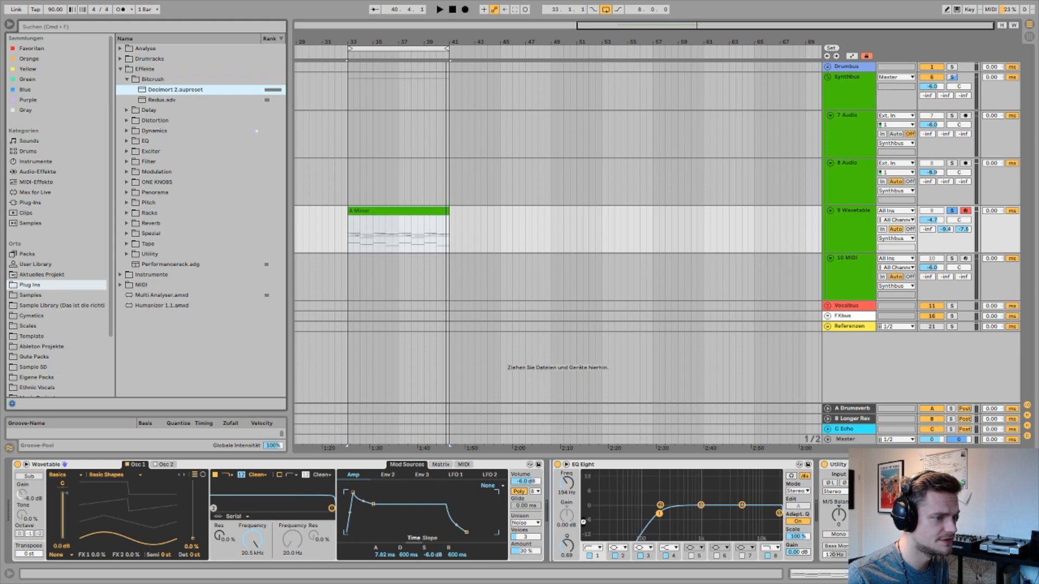
key("Return")
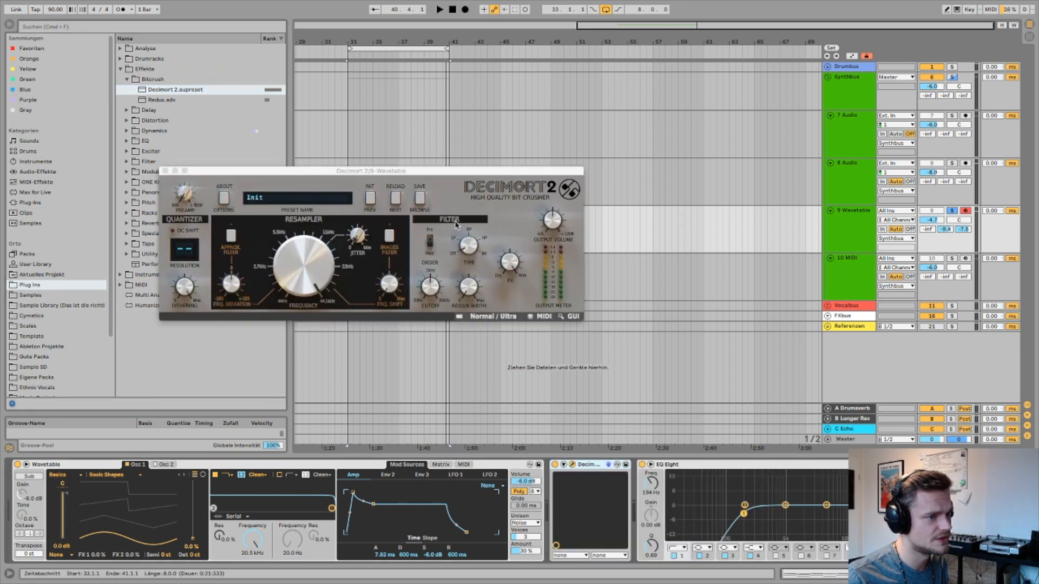
left_click_drag(473, 177, 589, 161)
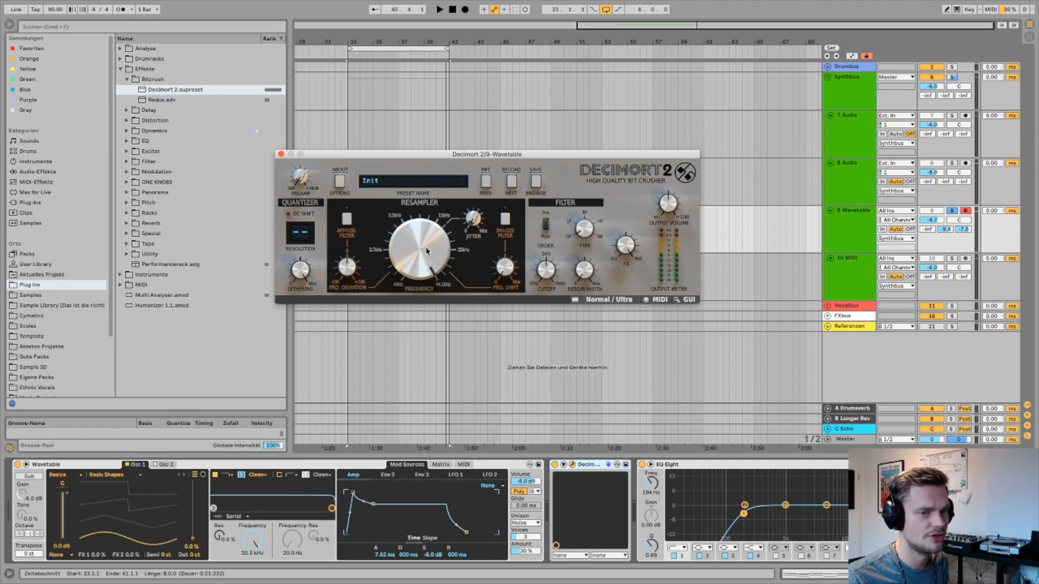
- Set Decimort 2's resampler frequency to about 15676 Hz while the loop plays, and close the plug-in window
left_click_drag(426, 246, 420, 266)
key("space")
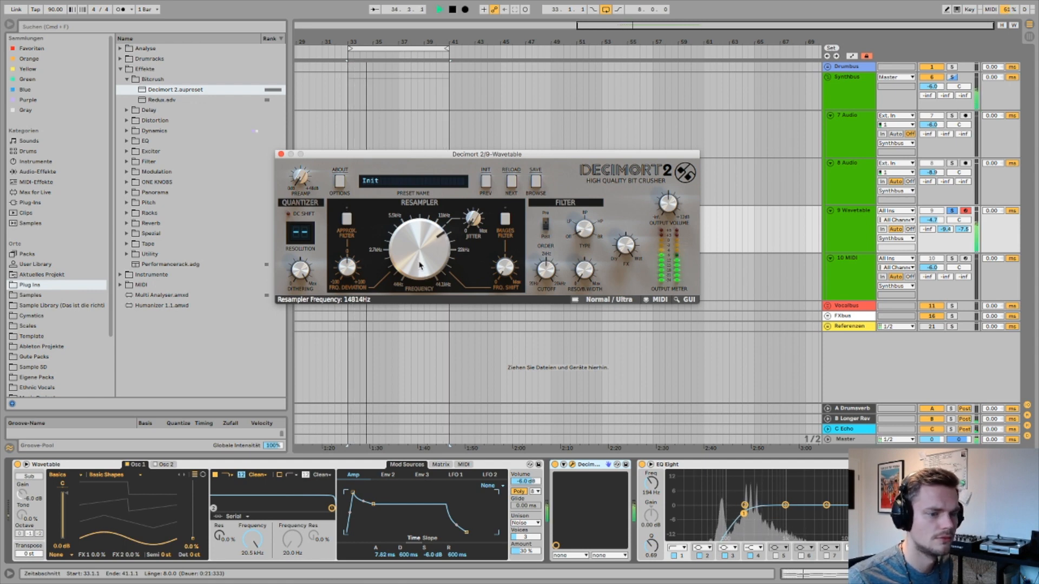
left_click(307, 233)
left_click_drag(473, 224, 473, 220)
left_click_drag(417, 247, 417, 242)
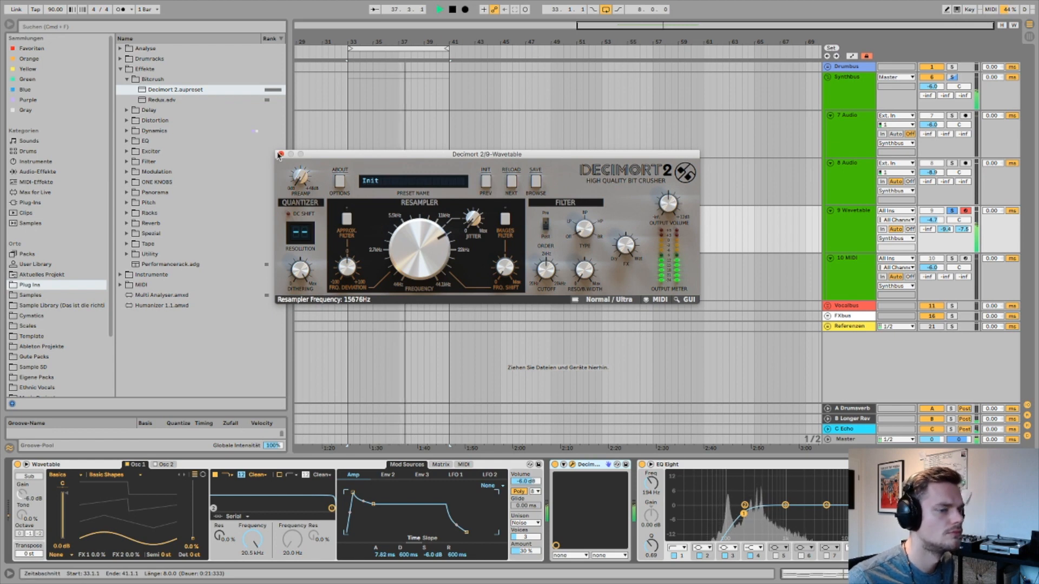
left_click(280, 154)
- Cut the Wavetable track's EQ Eight band 2 by about 4.59 dB at about 303 Hz with a Q of 2.94
left_click_drag(745, 509, 751, 510)
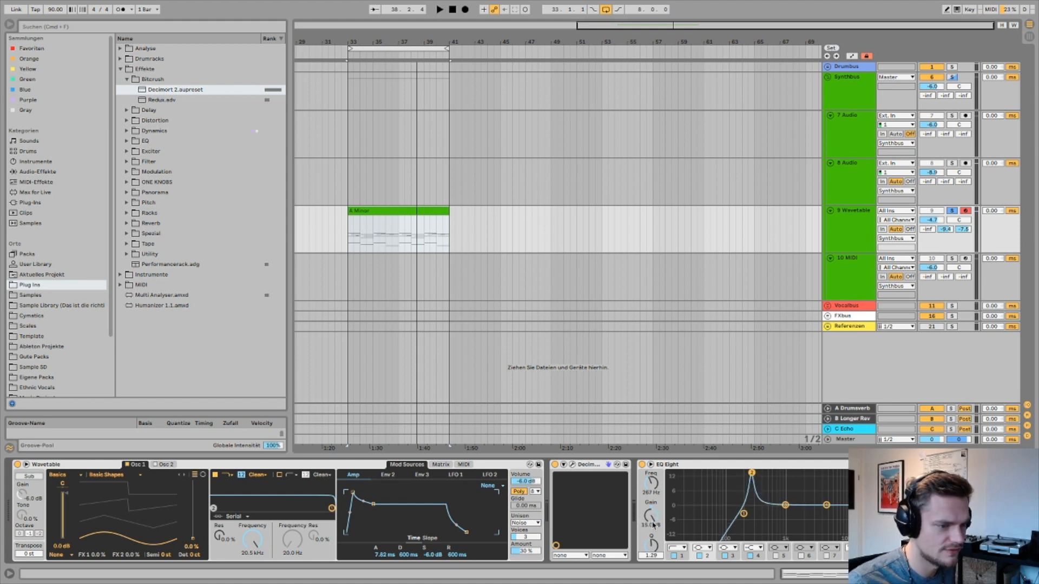
key("space")
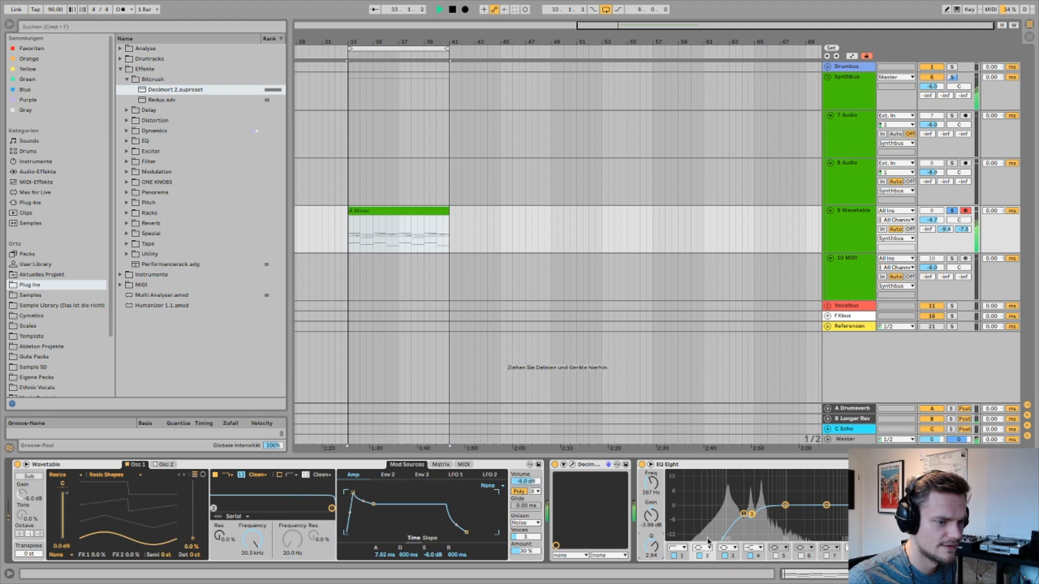
scroll(752, 515, "up", 2)
left_click_drag(752, 514, 753, 516)
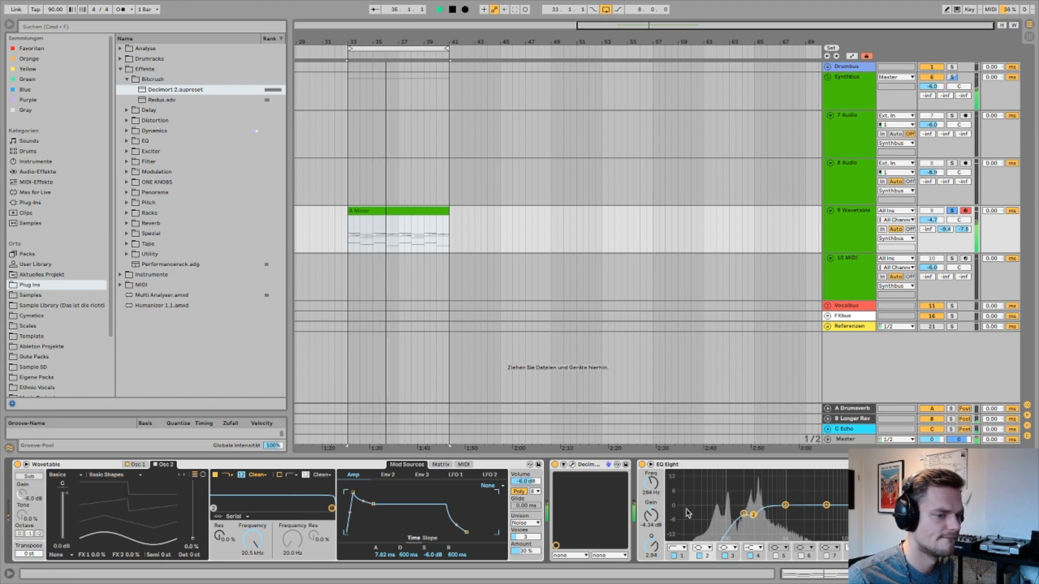
left_click_drag(754, 515, 754, 515)
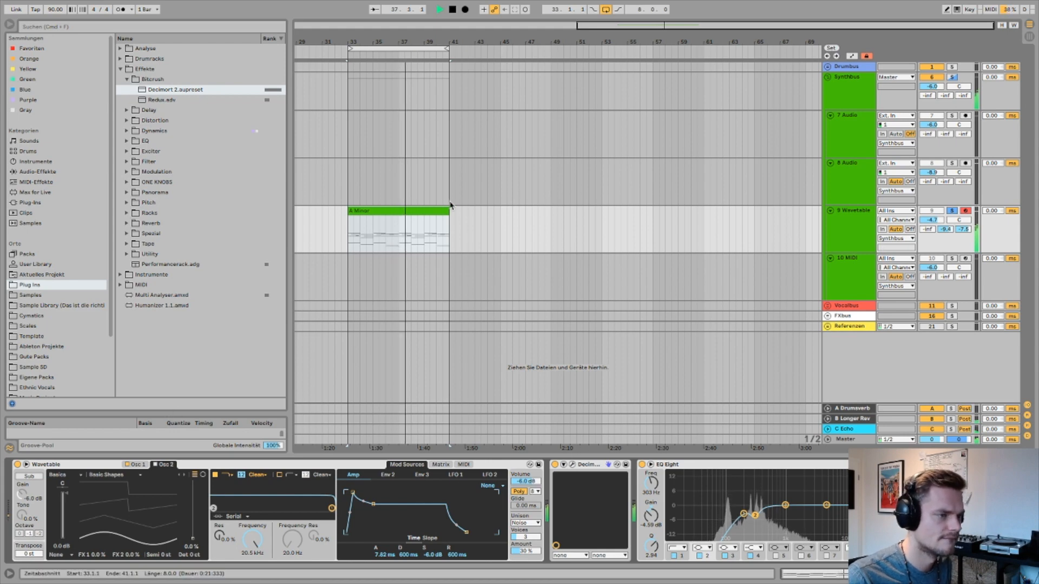
- Load the FabFilter Pro-C 2 compressor from the Standard dynamics folder onto the Wavetable track
left_click(861, 229)
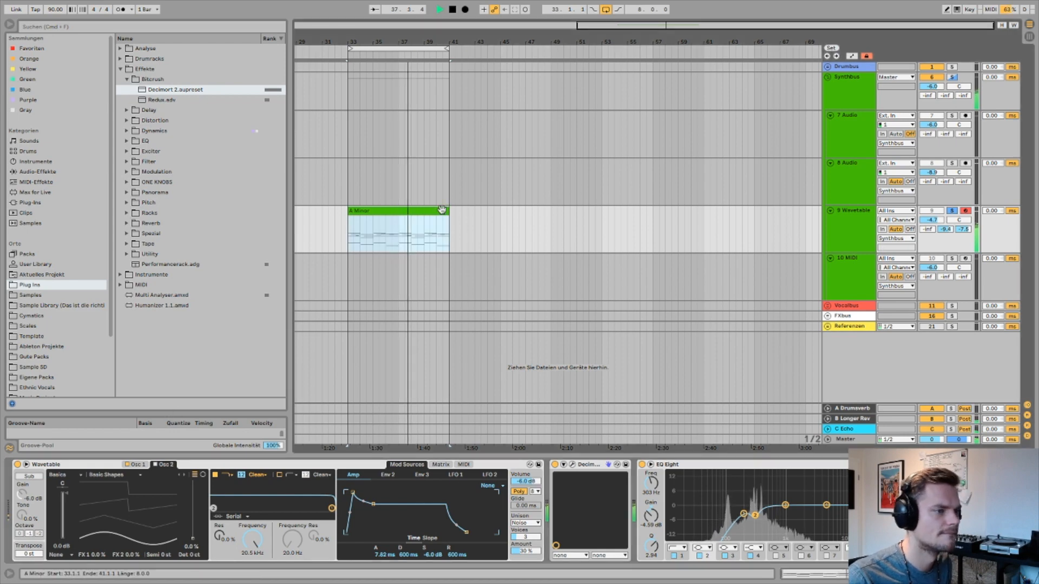
left_click(861, 229)
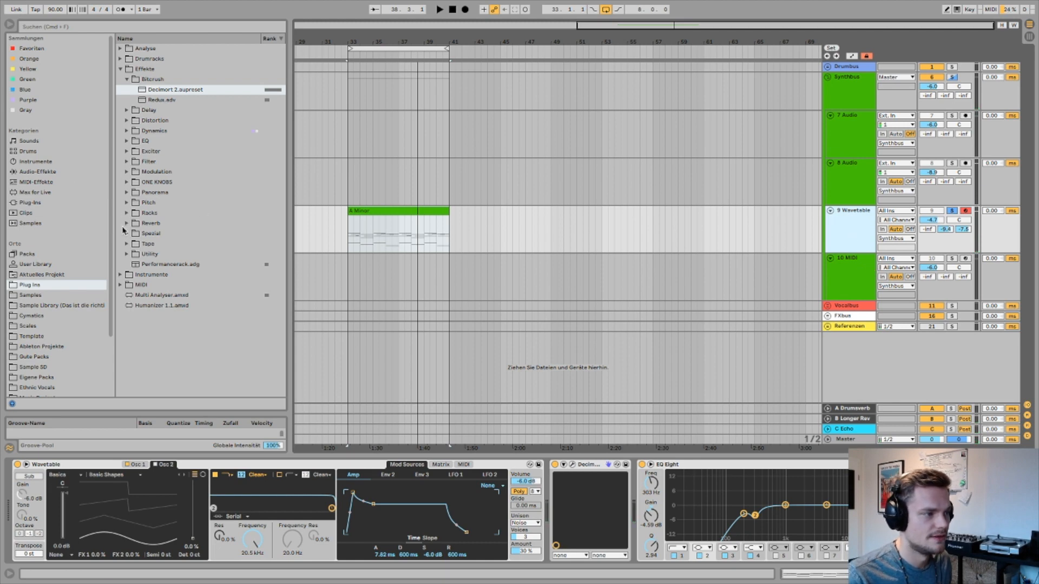
left_click(126, 130)
left_click(133, 193)
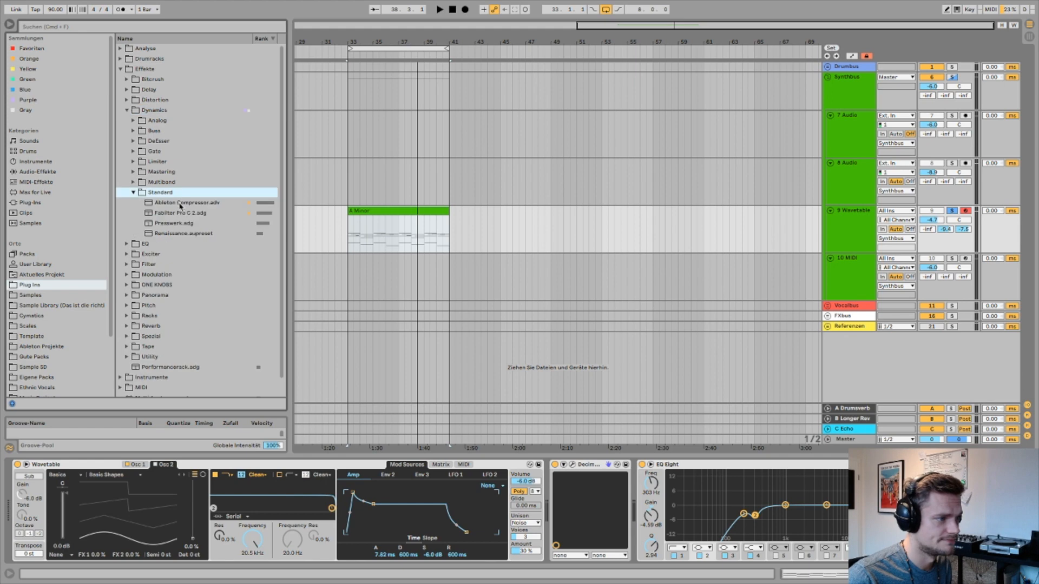
left_click_drag(181, 213, 649, 373)
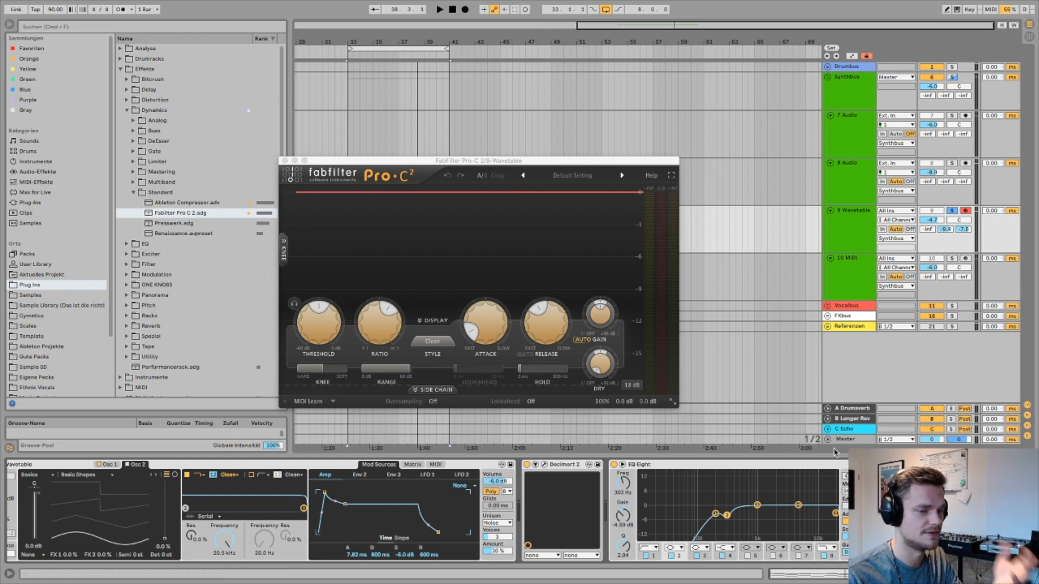
- Lengthen Pro-C 2's attack time and enable its auto release
mouse_move(477, 323)
left_click_drag(475, 164, 472, 144)
left_click_drag(473, 282, 485, 265)
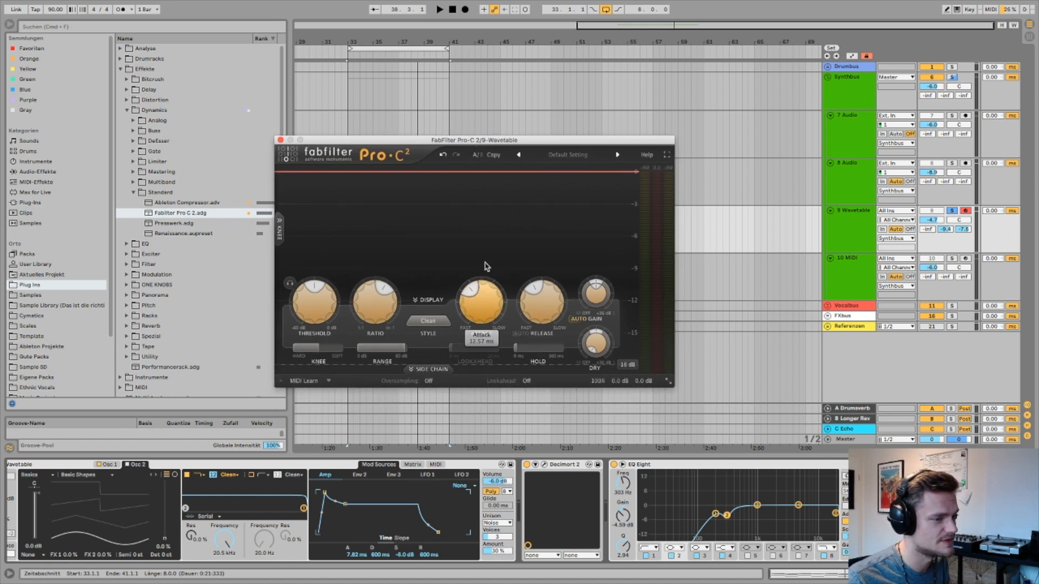
mouse_move(497, 304)
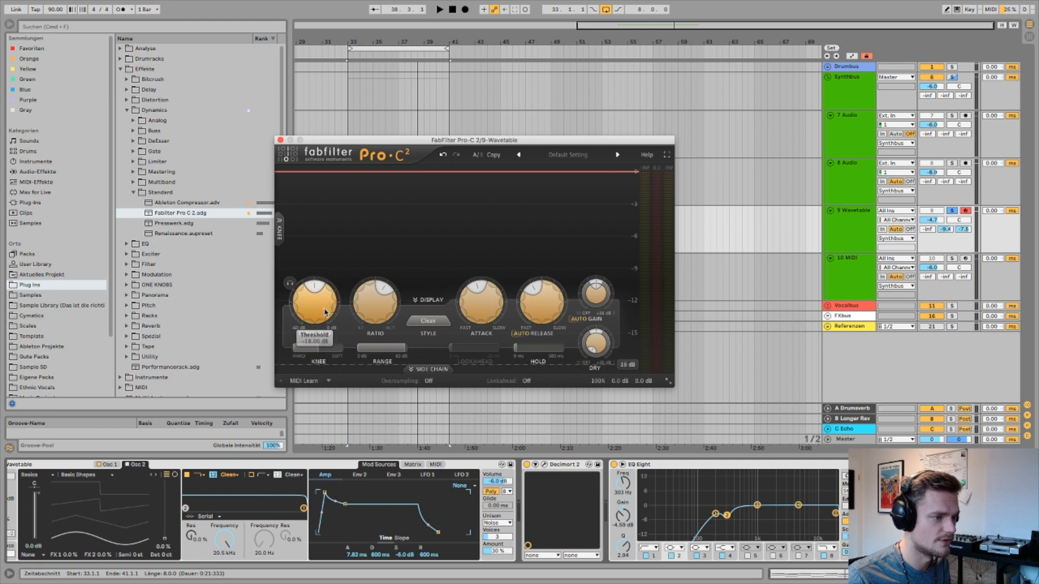
- Adjust Pro-C 2's ratio, set its threshold to about -14.29 dB, and close the plug-in window after auditioning the loop
mouse_move(370, 315)
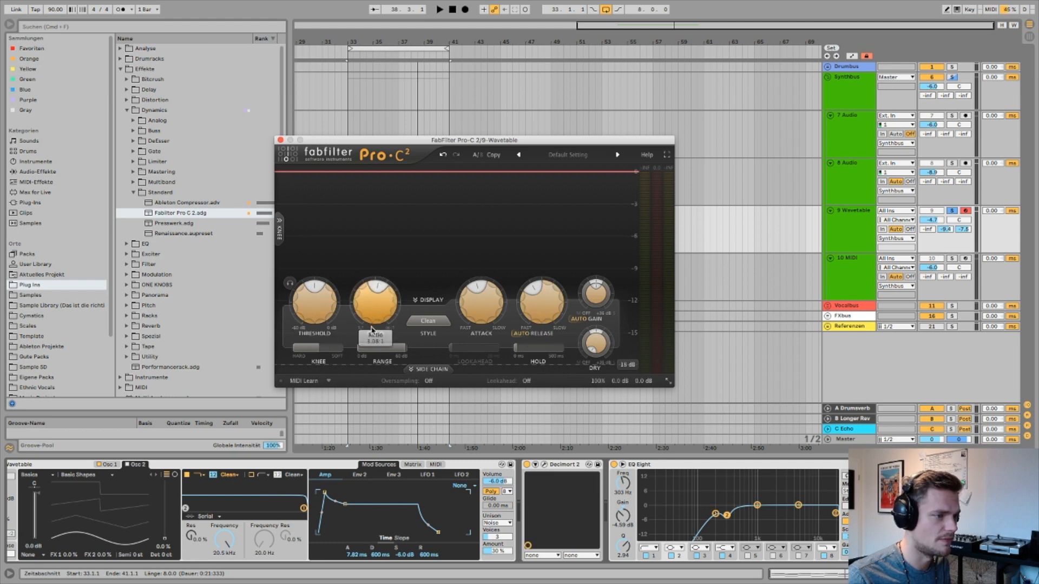
mouse_move(322, 301)
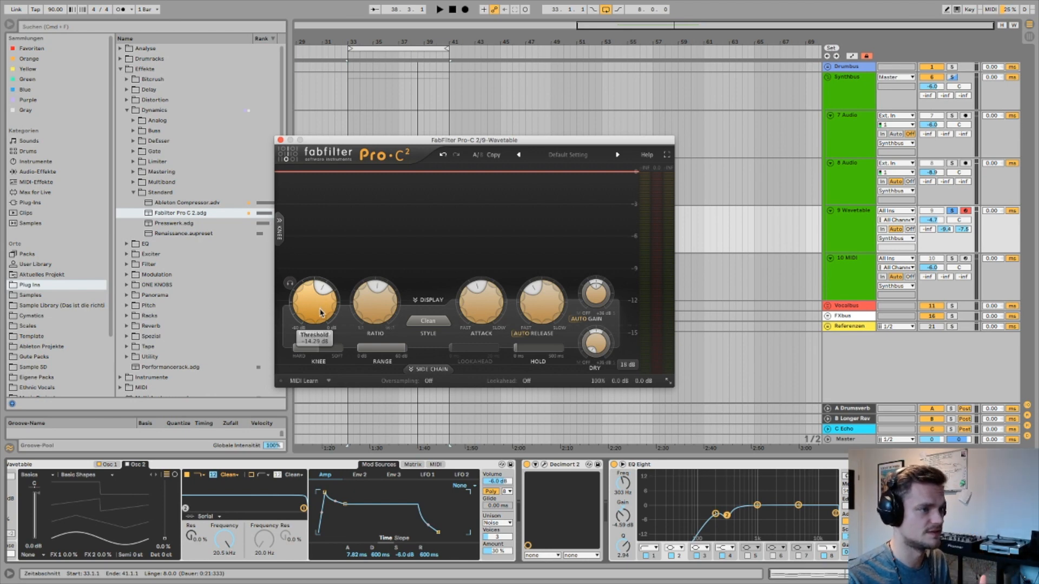
key("space")
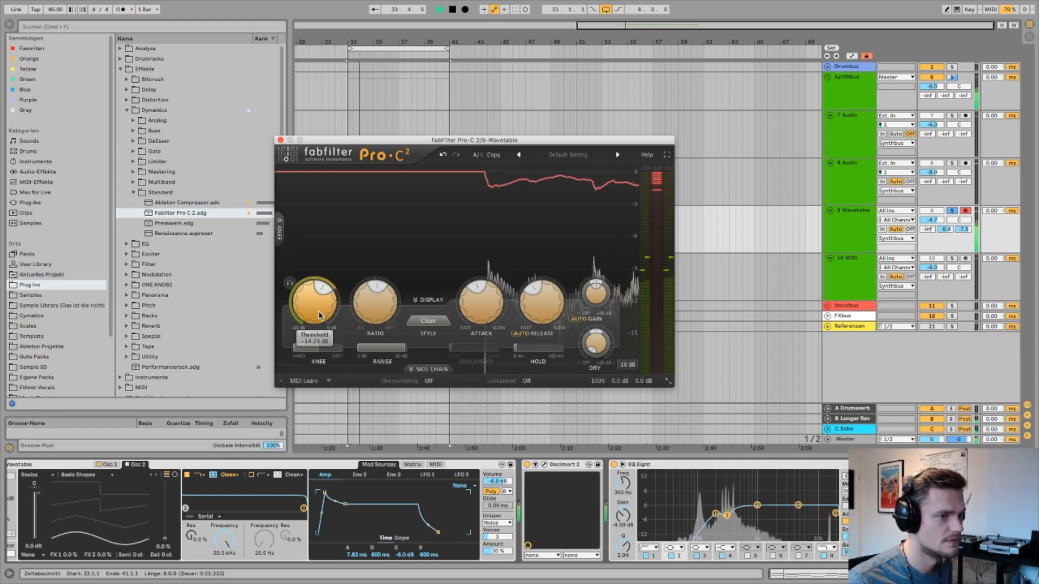
left_click(280, 141)
key("space")
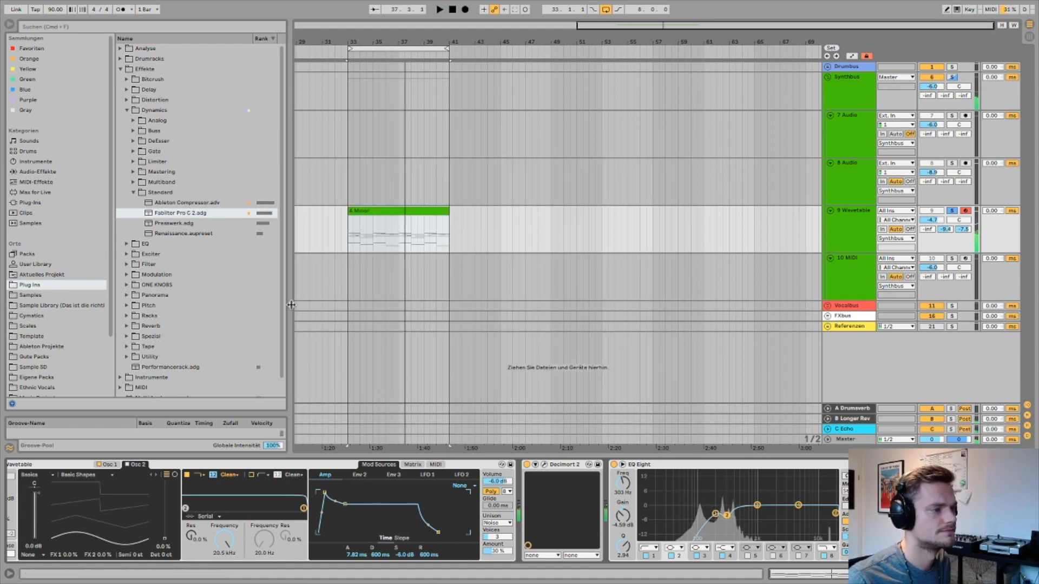
- Freeze the Wavetable track holding the A Minor clip
left_click(402, 212)
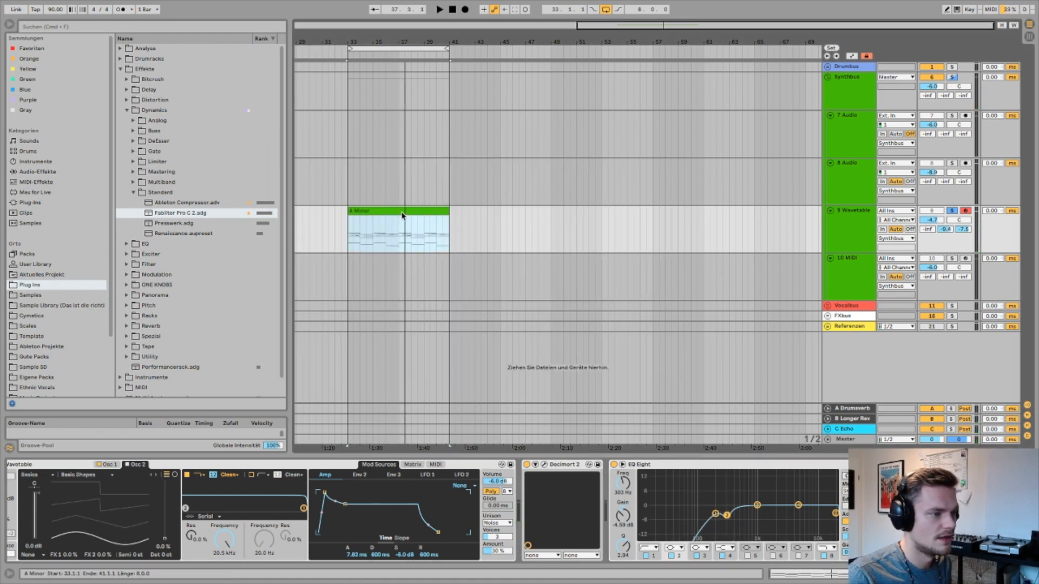
left_click(866, 245)
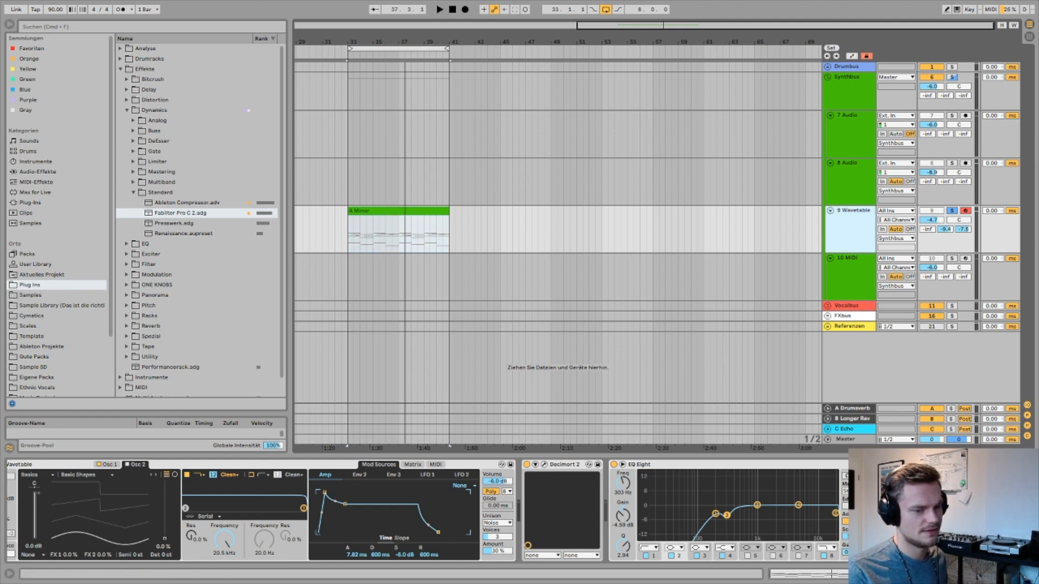
key("Return")
scroll(428, 511, "left", 5)
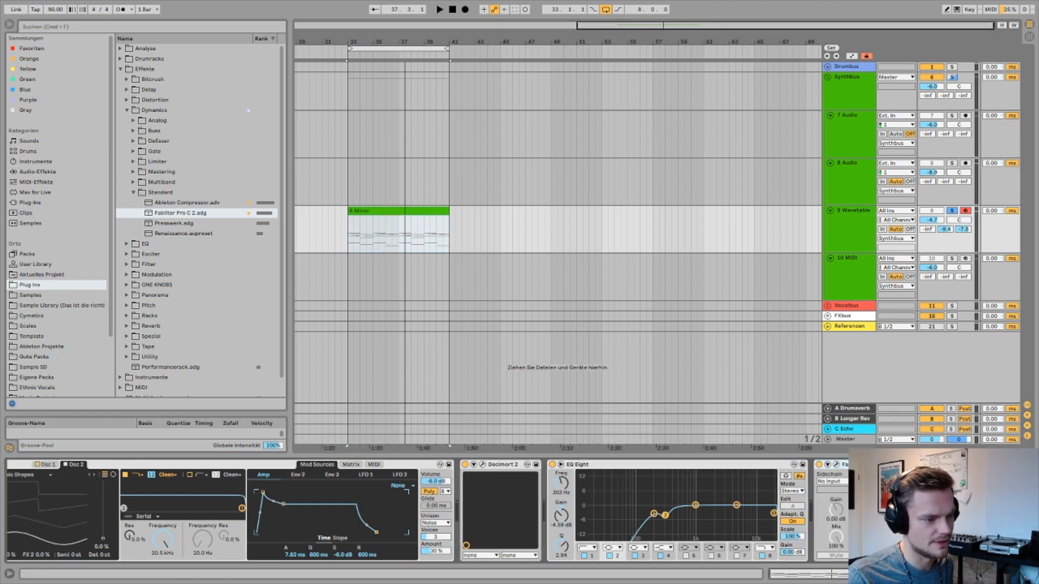
scroll(428, 512, "right", 4)
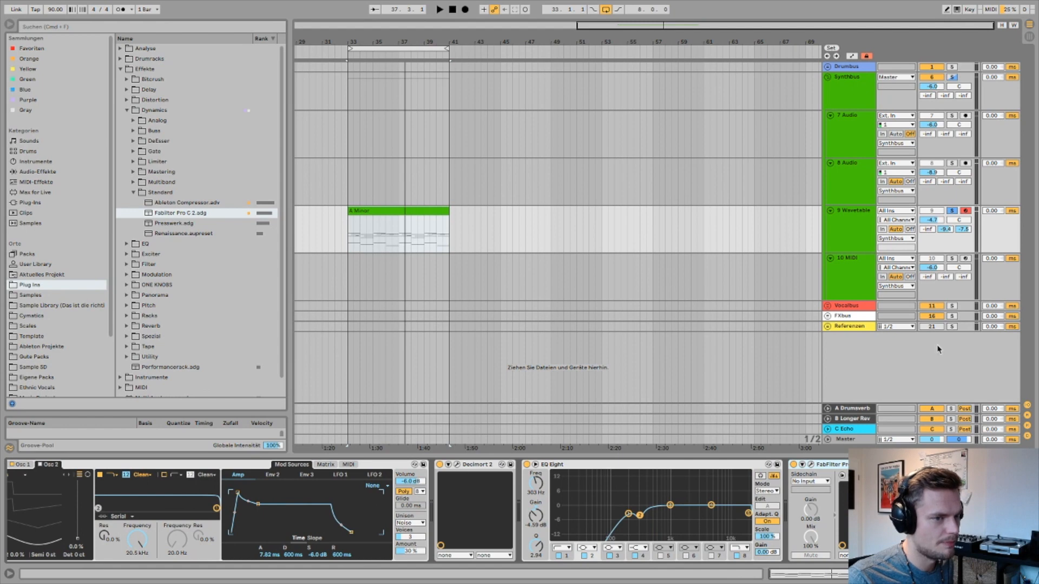
left_click(414, 211)
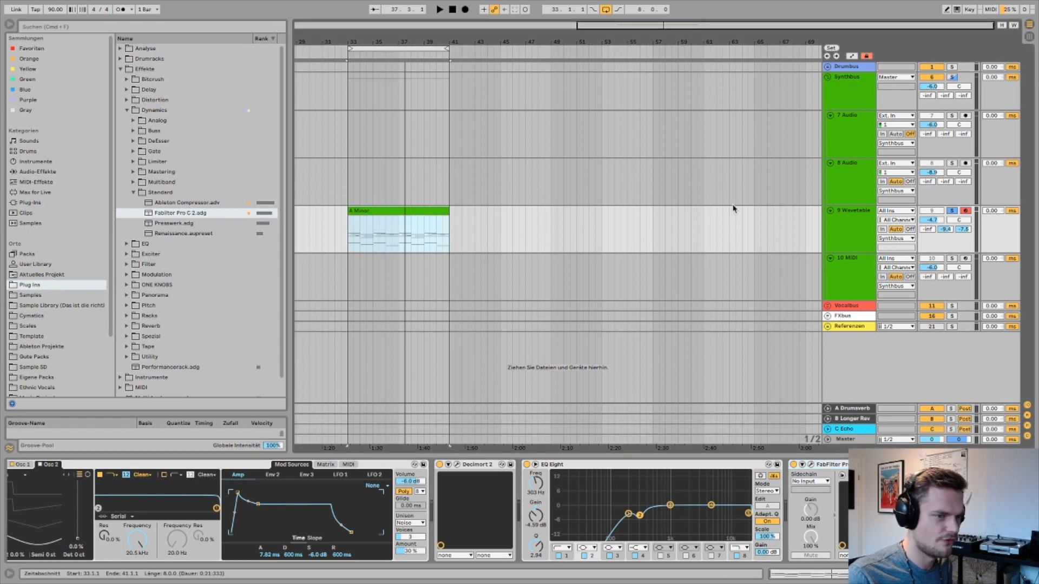
right_click(842, 227)
left_click(682, 227)
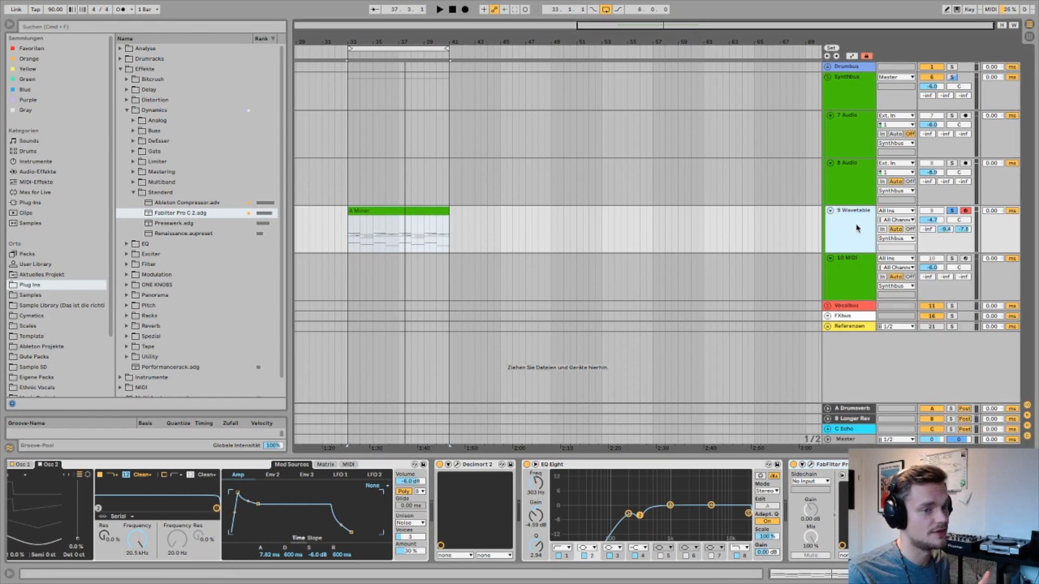
right_click(858, 227)
left_click(878, 290)
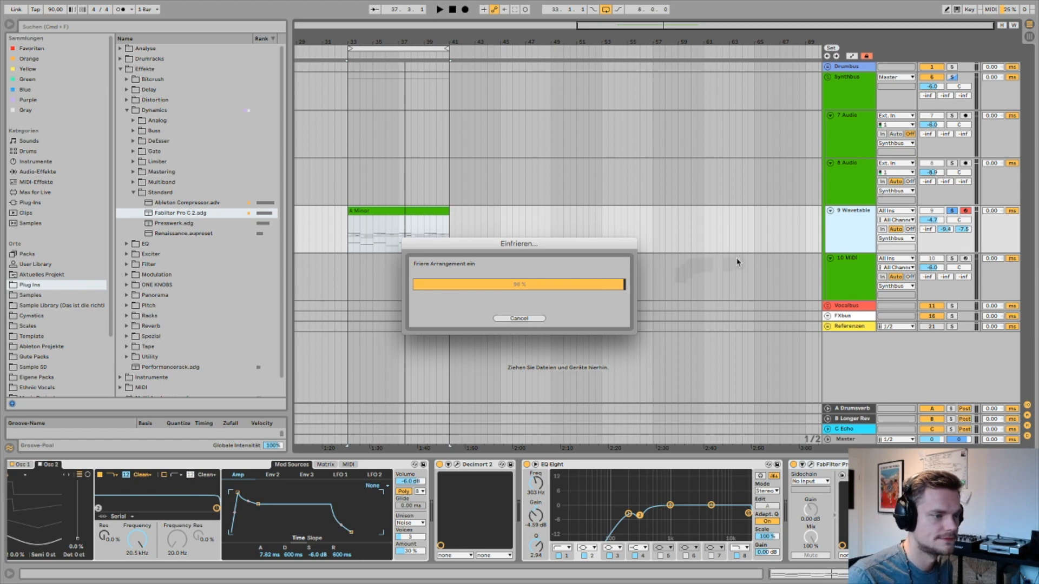
- Copy the frozen A Minor clip from the Wavetable track onto audio track 8 as audio
right_click(845, 222)
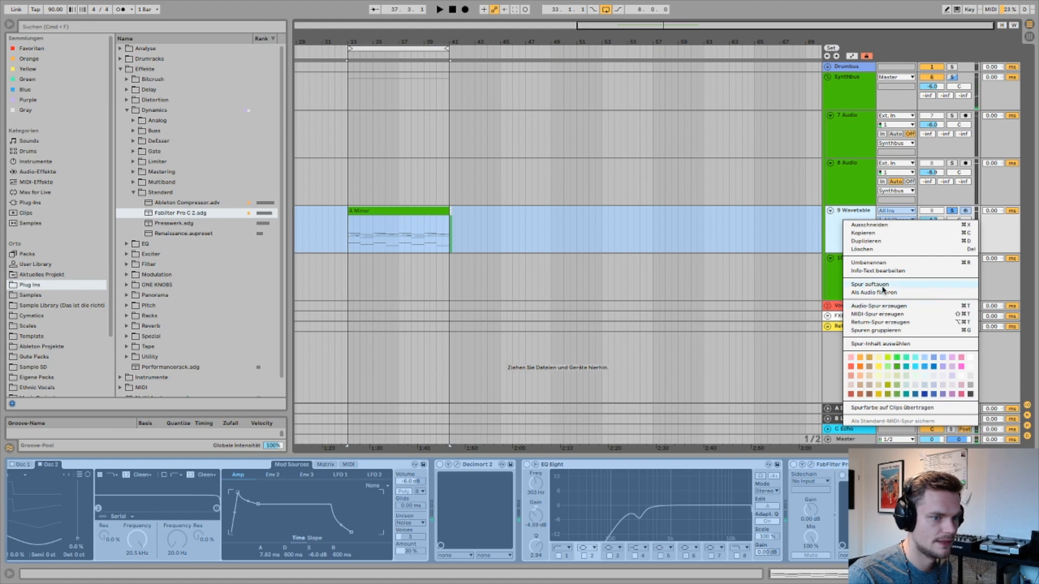
left_click(886, 293)
left_click_drag(433, 204, 475, 170)
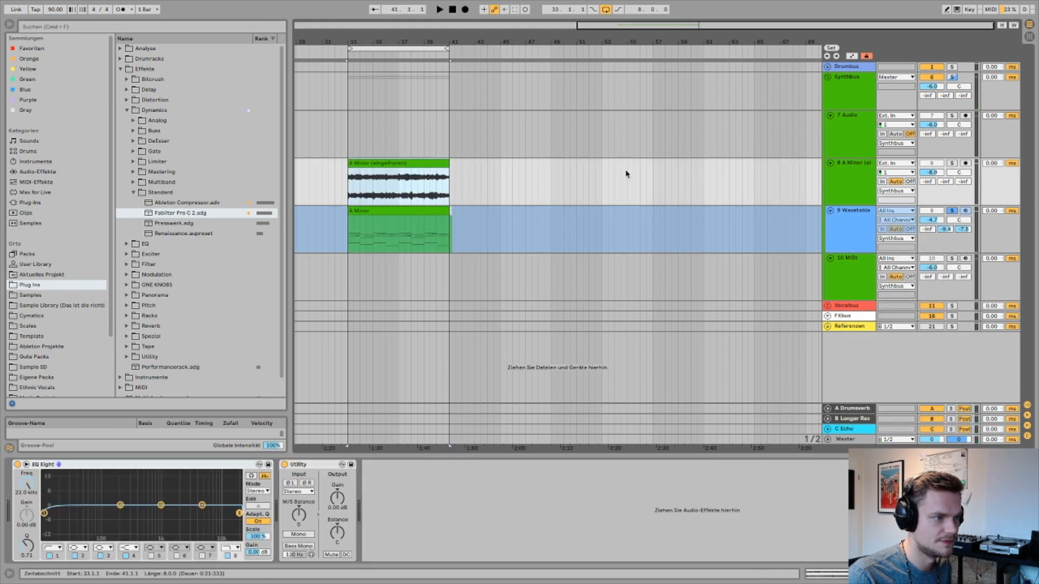
- Fold and deactivate the Wavetable track, and solo audio track 8
left_click(830, 210)
left_click(937, 211)
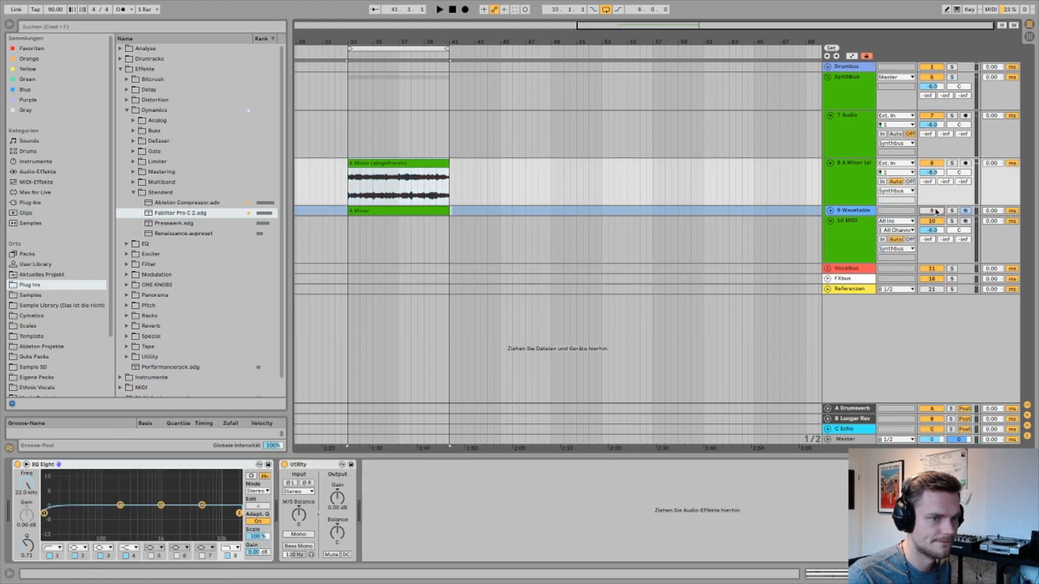
left_click(952, 163)
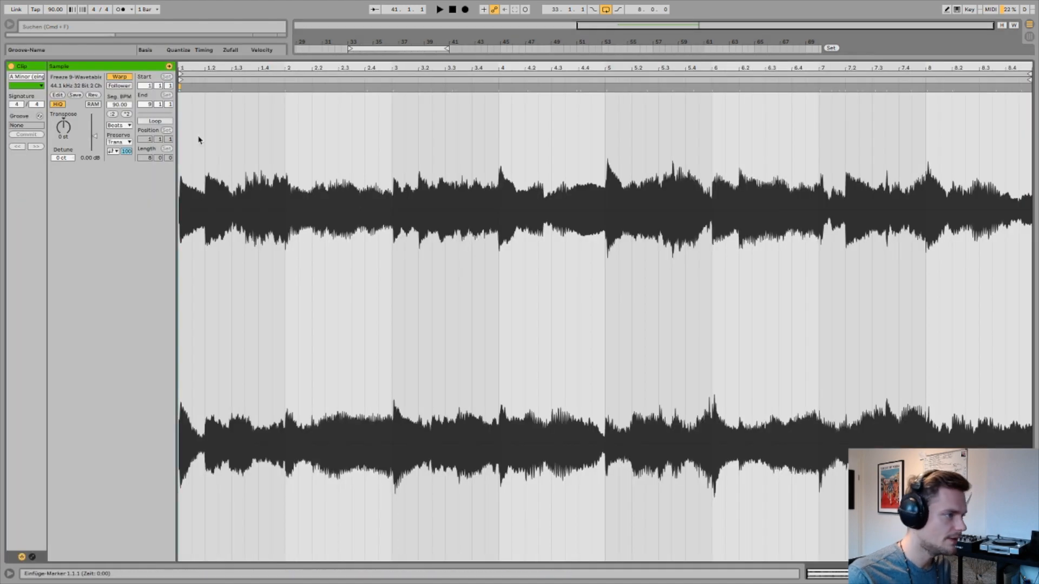
- Set the frozen audio clip's warp mode to Complex Pro and raise its envelope value
left_click(117, 125)
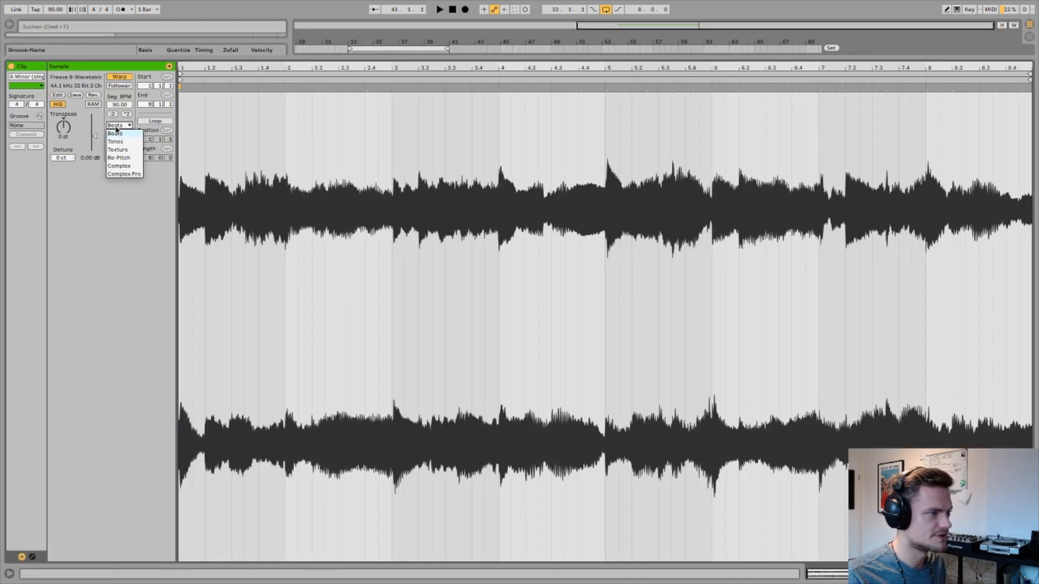
left_click(121, 167)
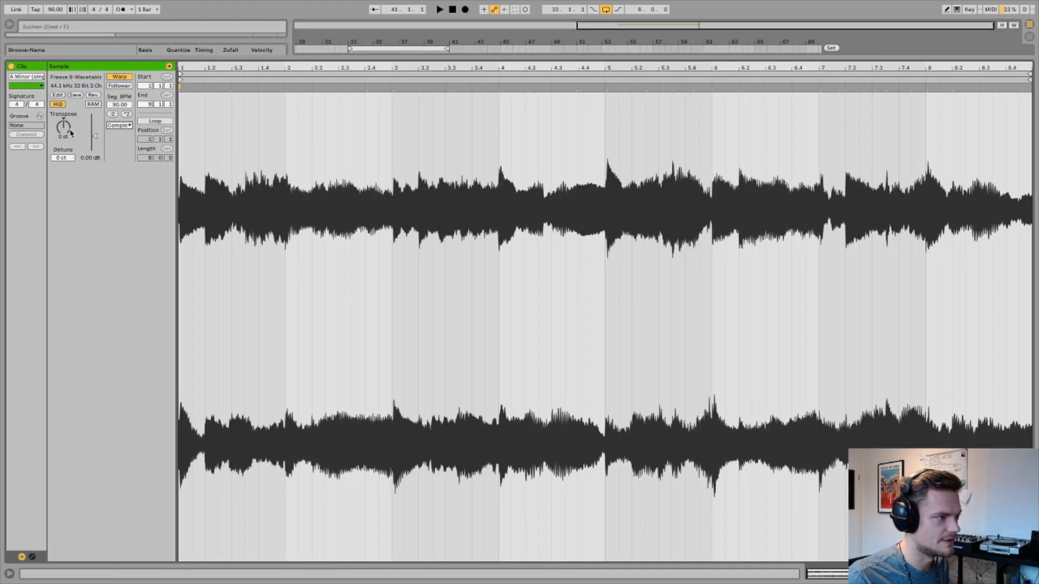
left_click(116, 130)
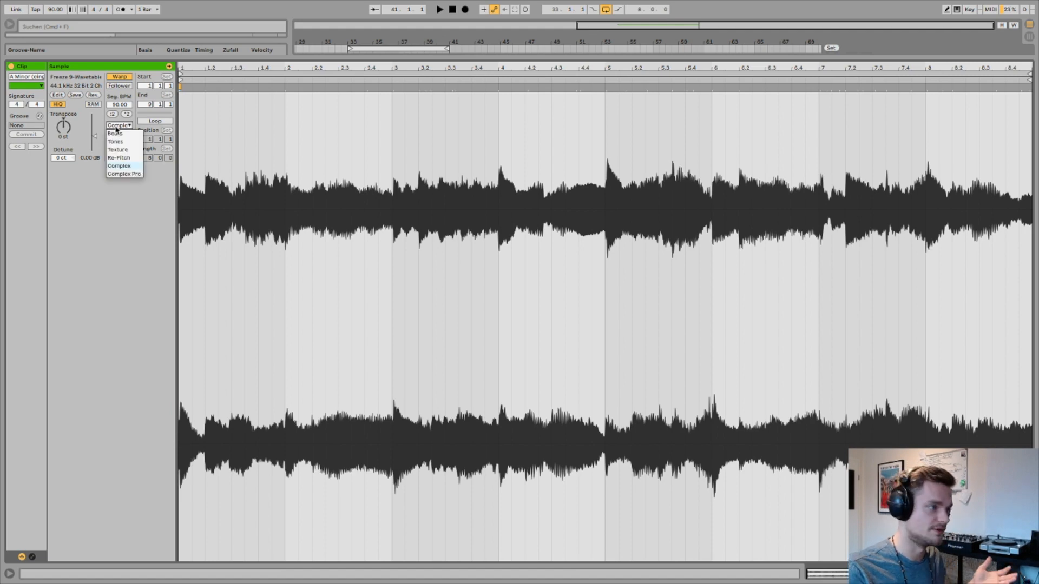
left_click(124, 174)
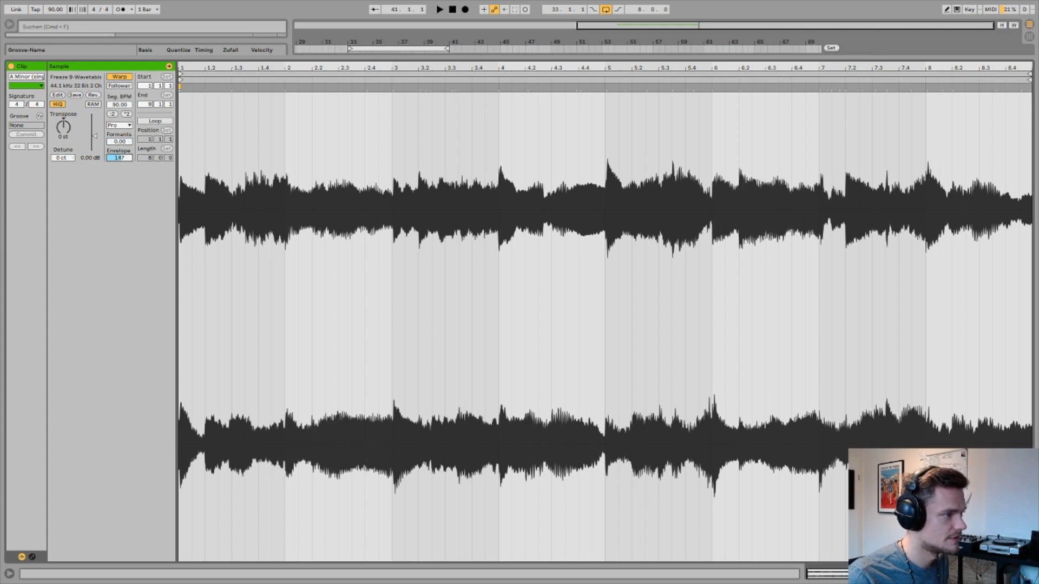
- Band-limit track 8 with EQ Eight during playback, placing the low cut at about 273 Hz and the high cut below 4.95 kHz
key("space")
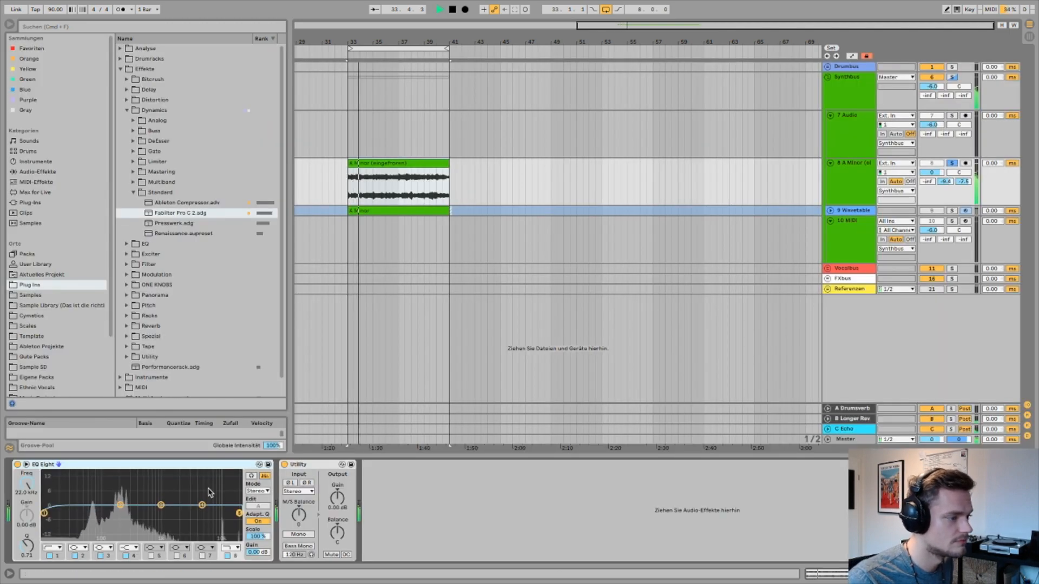
left_click_drag(239, 513, 202, 509)
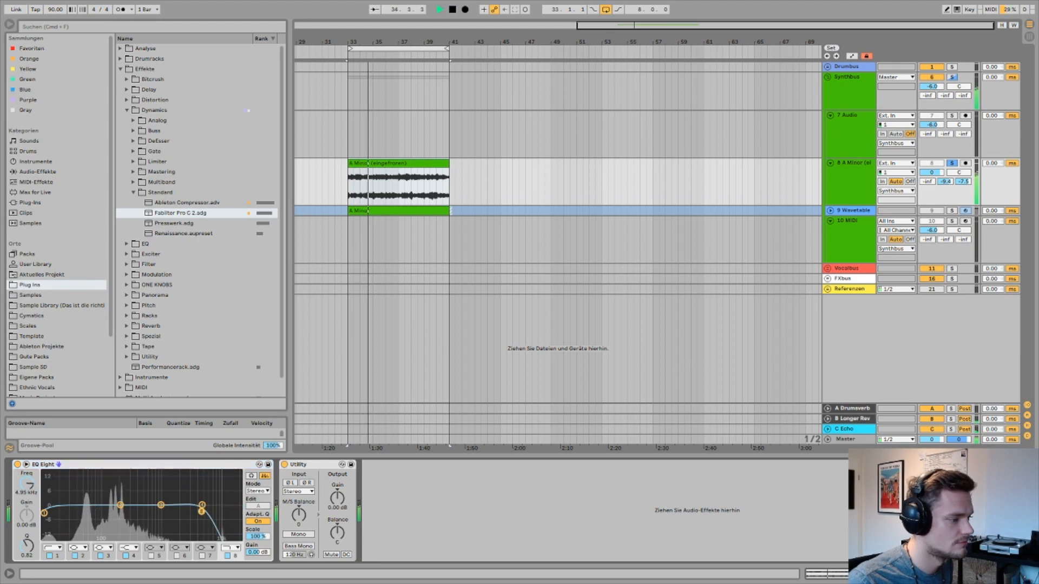
left_click_drag(45, 515, 121, 512)
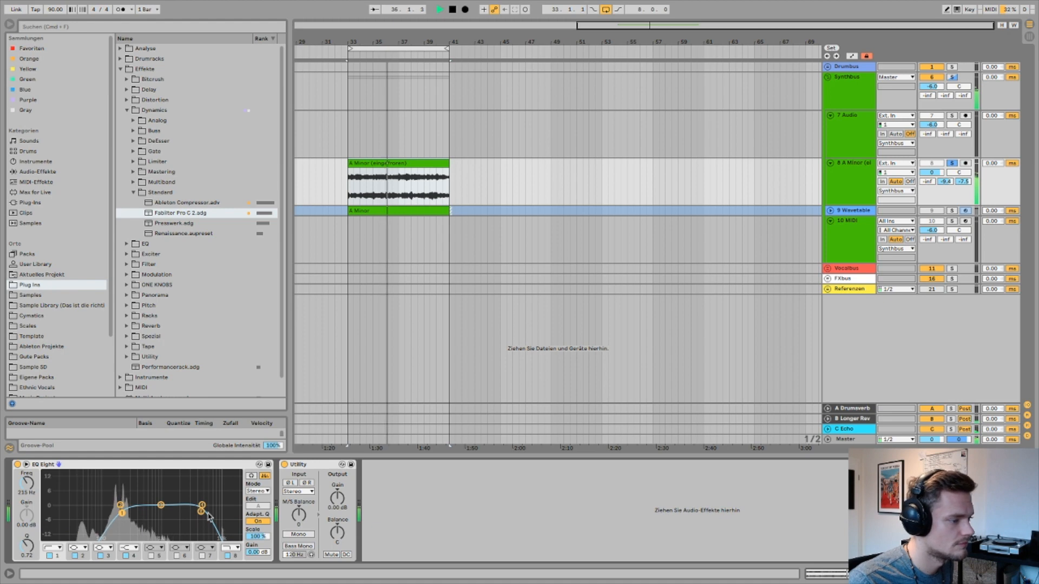
left_click_drag(201, 511, 196, 511)
left_click_drag(121, 512, 135, 513)
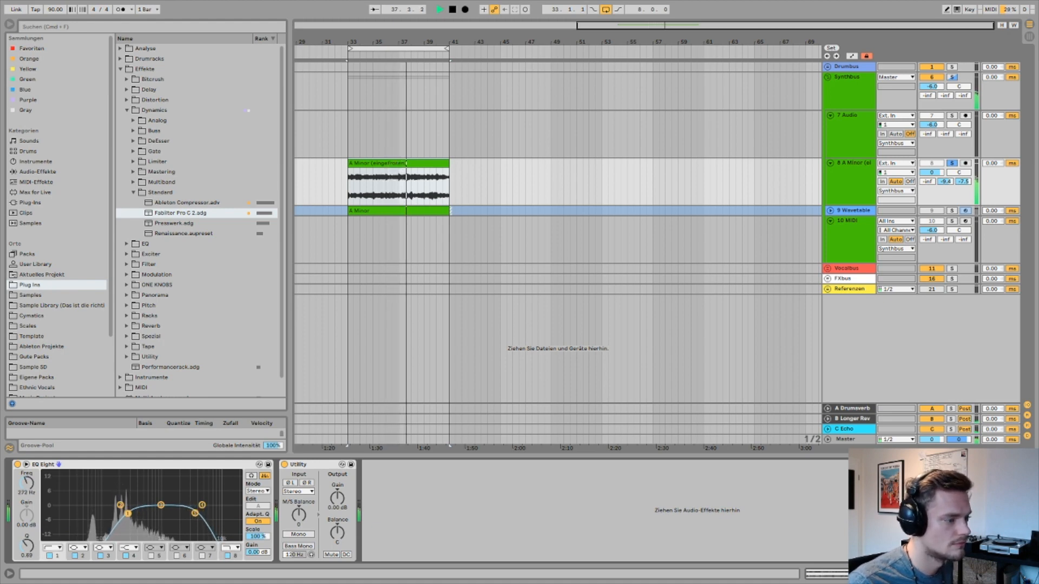
- Transpose the frozen audio clip up 8 semitones and restart the loop
key("shift+Tab")
key("space")
key("space")
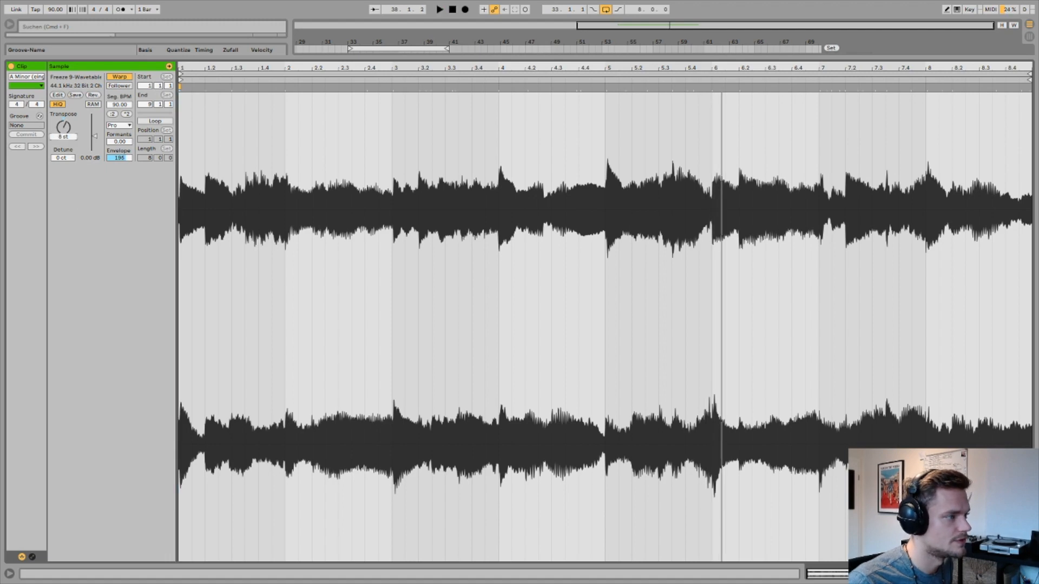
- Refine EQ Eight's low cut on track 8 to about 284 Hz with a Q of 0.63, and stop playback
key("shift+Tab")
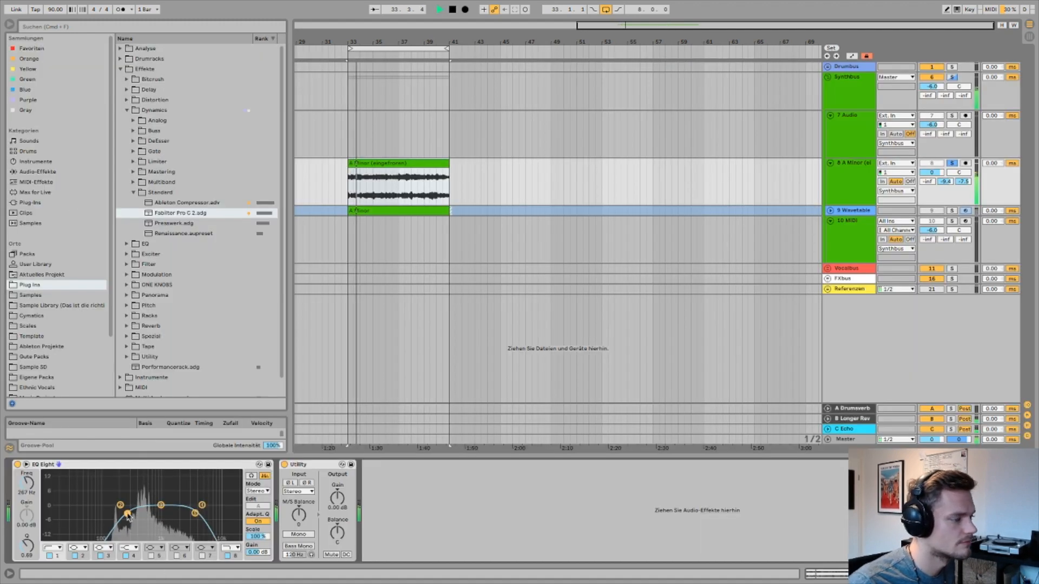
key("shift+Tab")
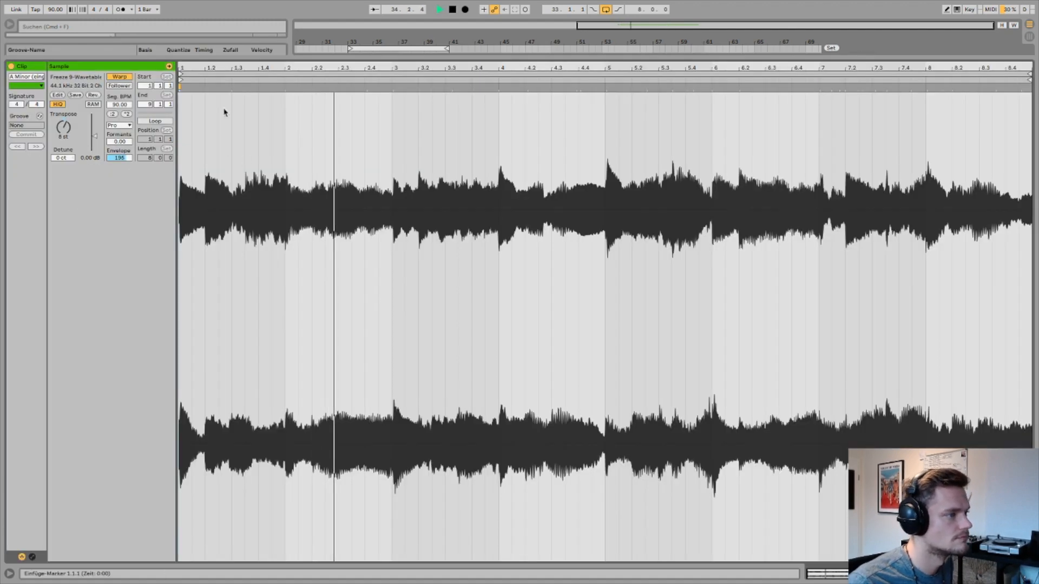
key("space")
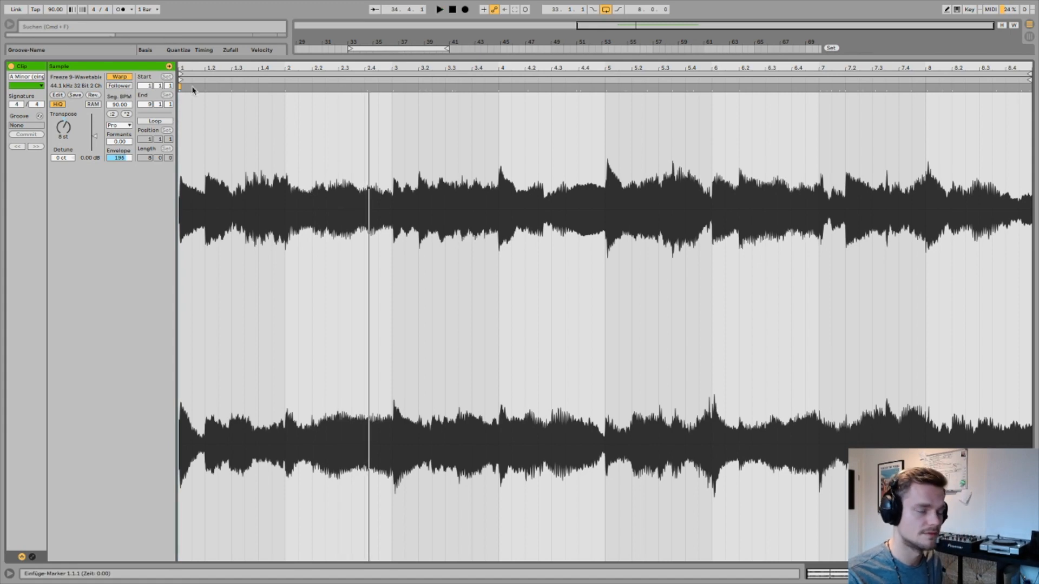
- Try starting the audio clip from bar 2 during playback, and move its start marker back to bar 1
left_click(65, 137)
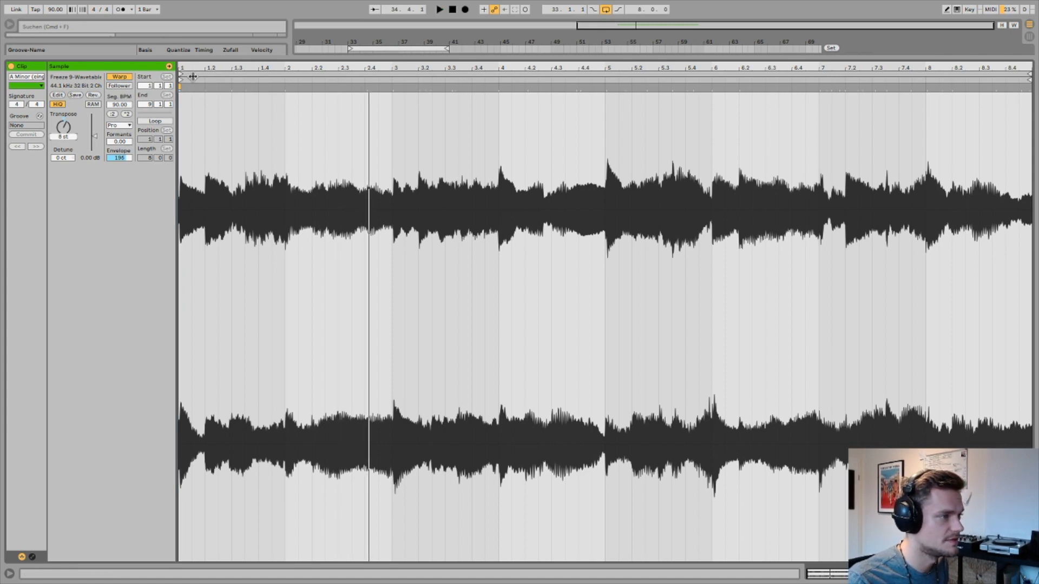
left_click_drag(182, 80, 288, 81)
key("space")
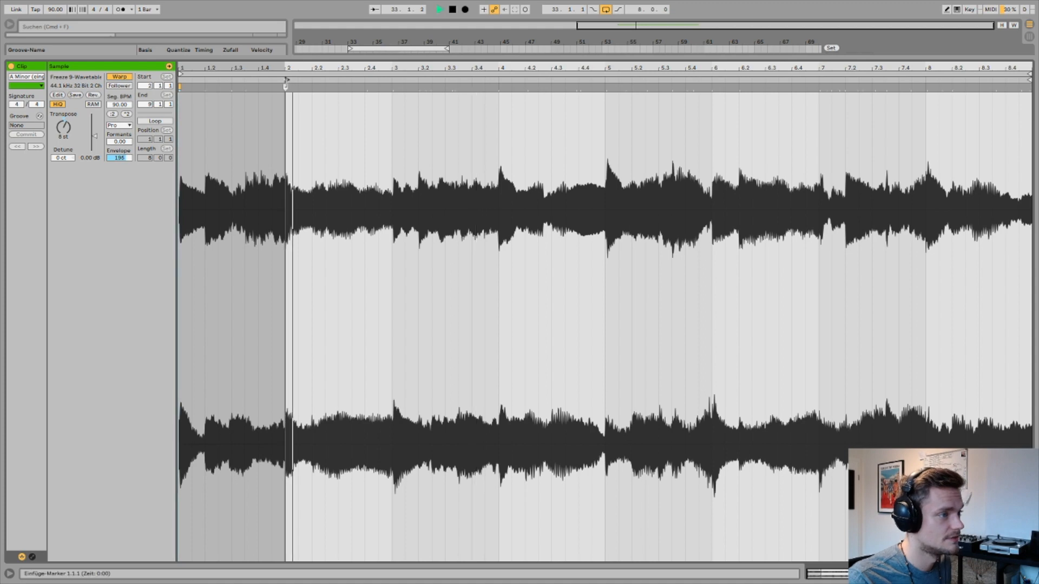
key("space")
left_click_drag(287, 80, 182, 80)
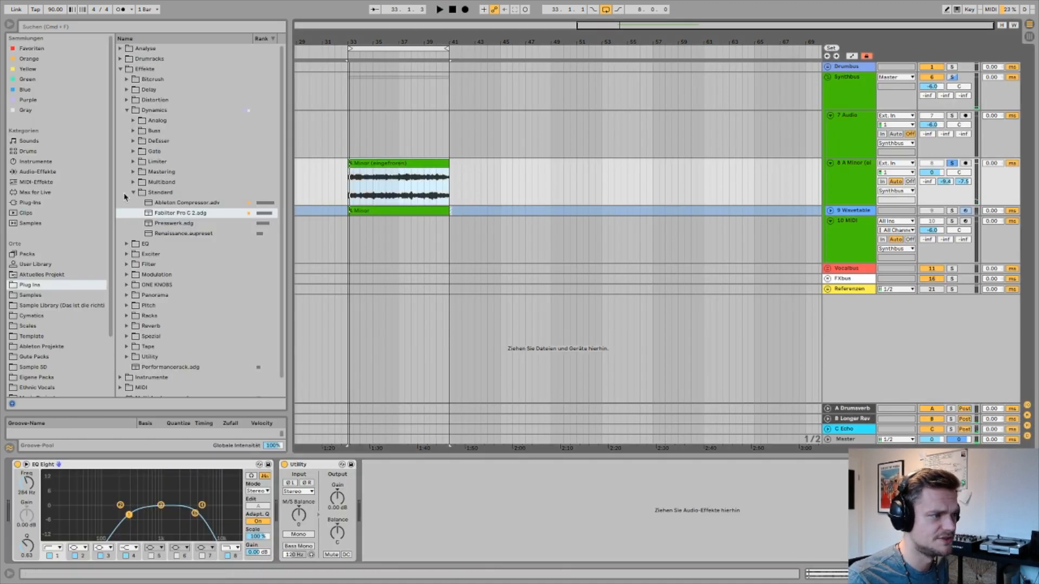
- Load the Volumeshaper preset from the Modulation effects folder onto track 8, between EQ Eight and Utility
left_click(128, 111)
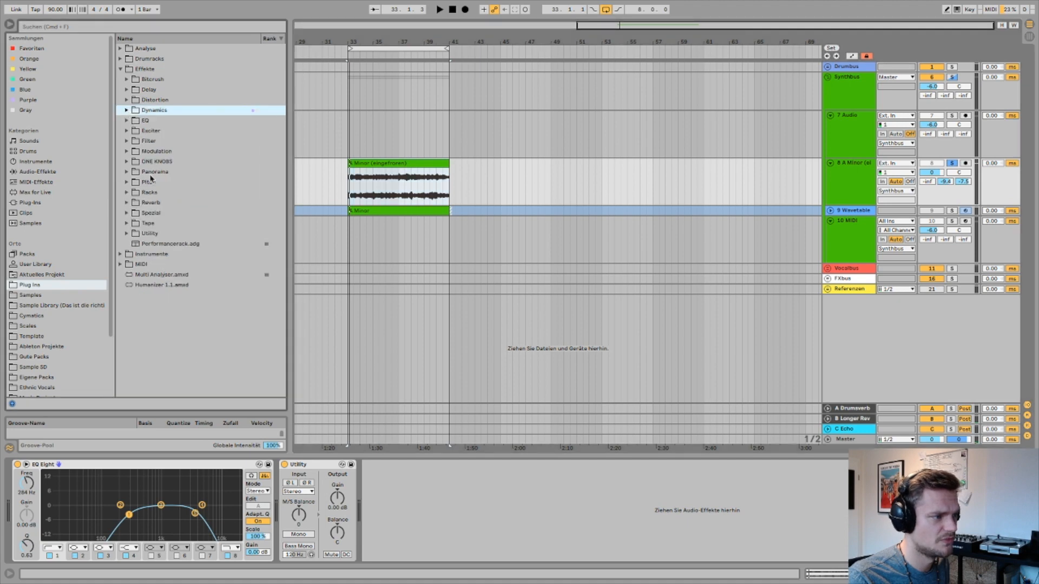
left_click(128, 213)
left_click(127, 213)
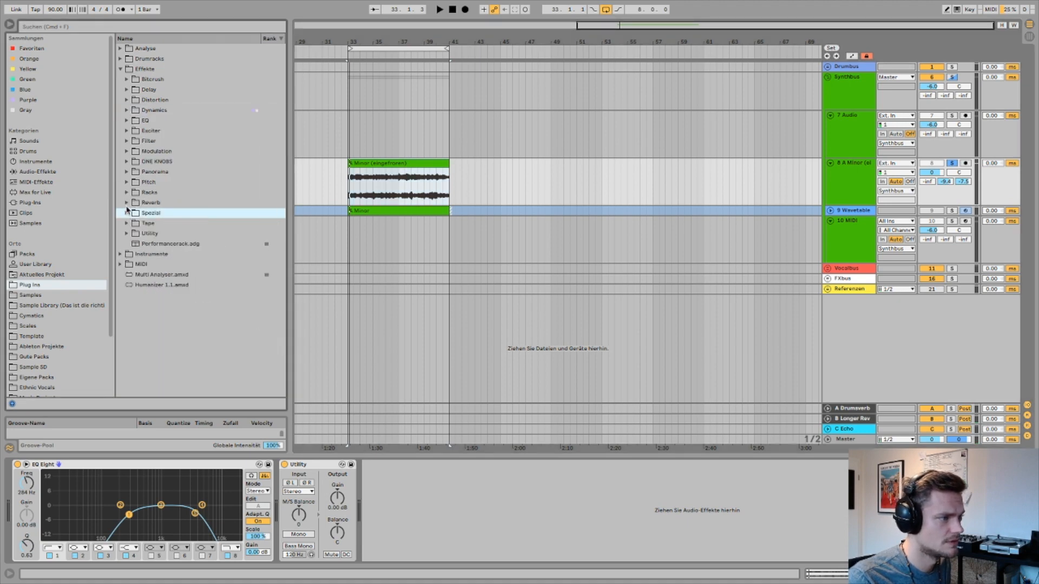
left_click(128, 151)
left_click_drag(164, 183, 296, 542)
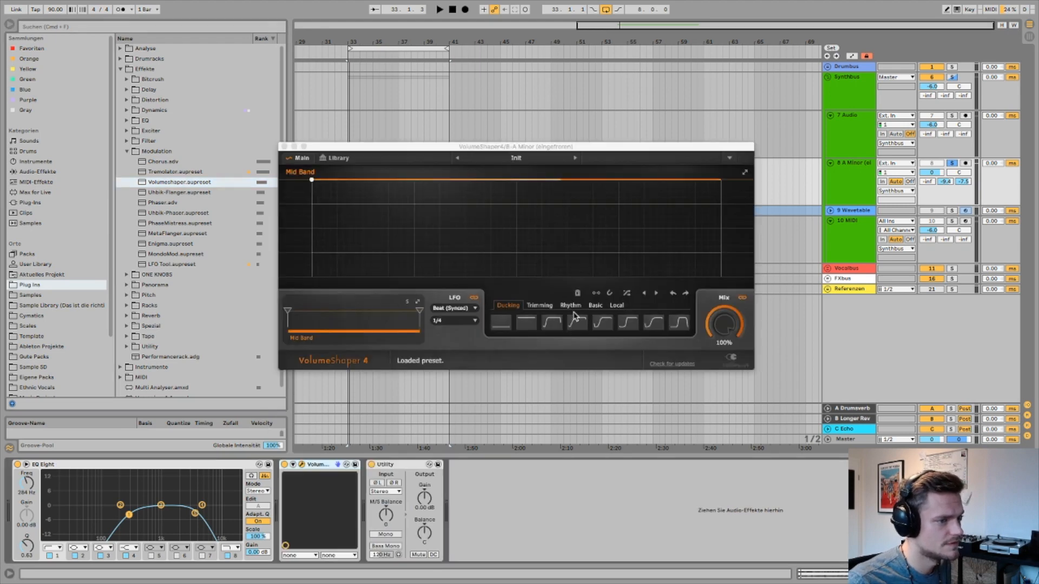
- Apply the fifth Ducking curve to VolumeShaper 4's mid band, and shift the plug-in window slightly
left_click(603, 323)
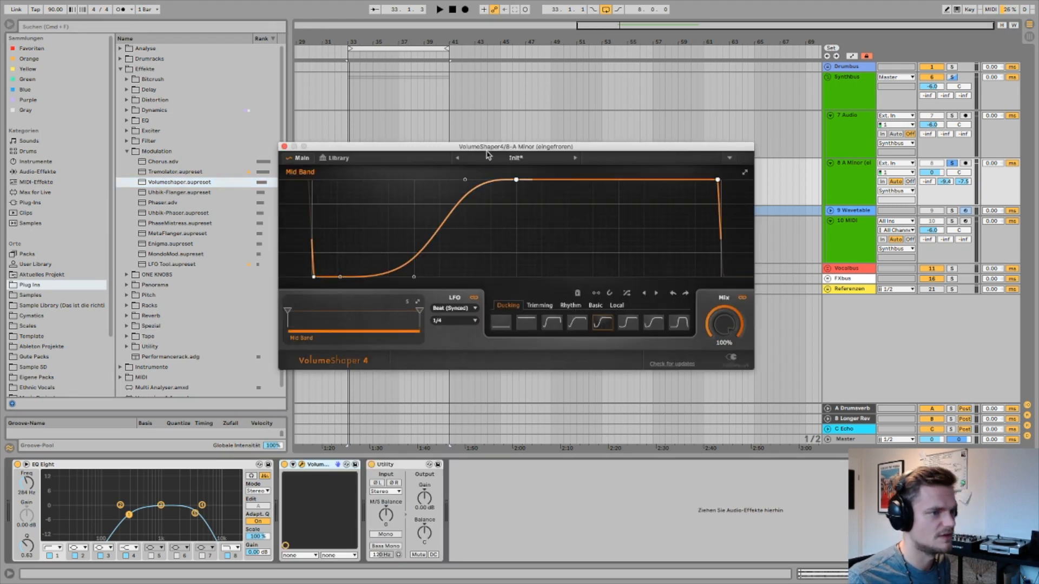
left_click_drag(495, 149, 480, 140)
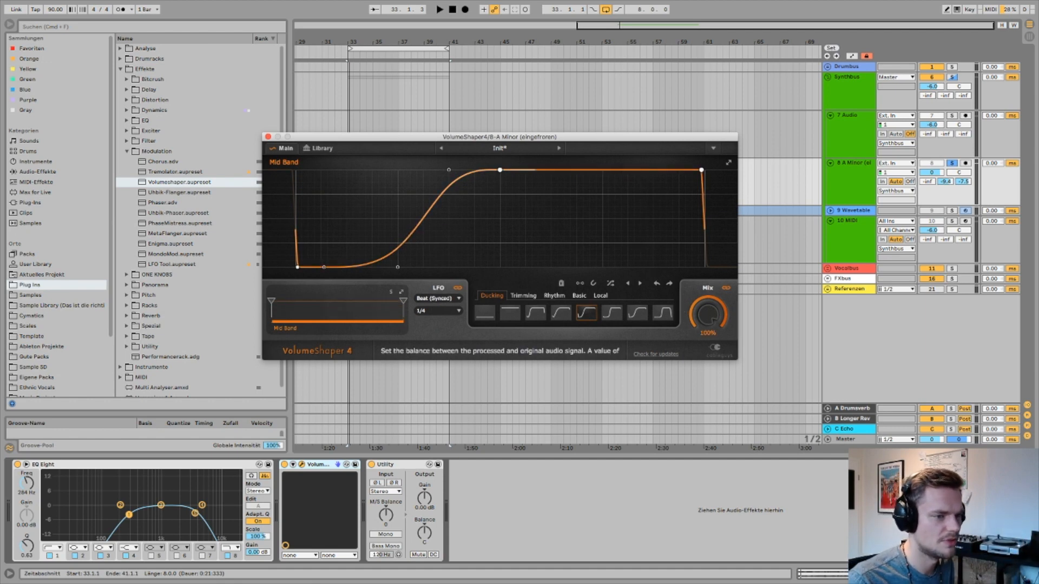
- Reduce VolumeShaper 4's mix to 44% while auditioning it, close the plug-in window and stop playback
left_click_drag(707, 314, 706, 324)
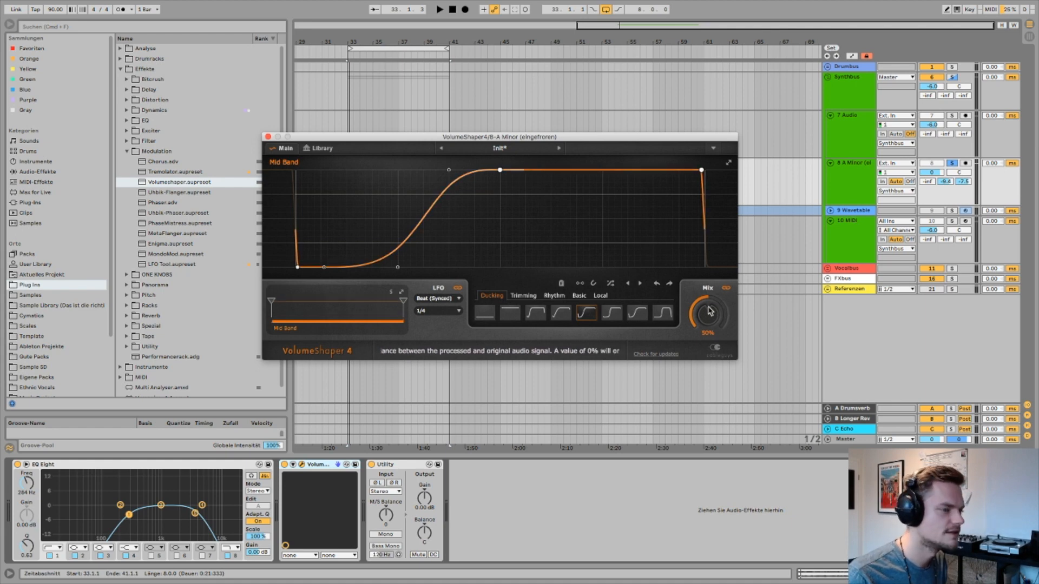
key("space")
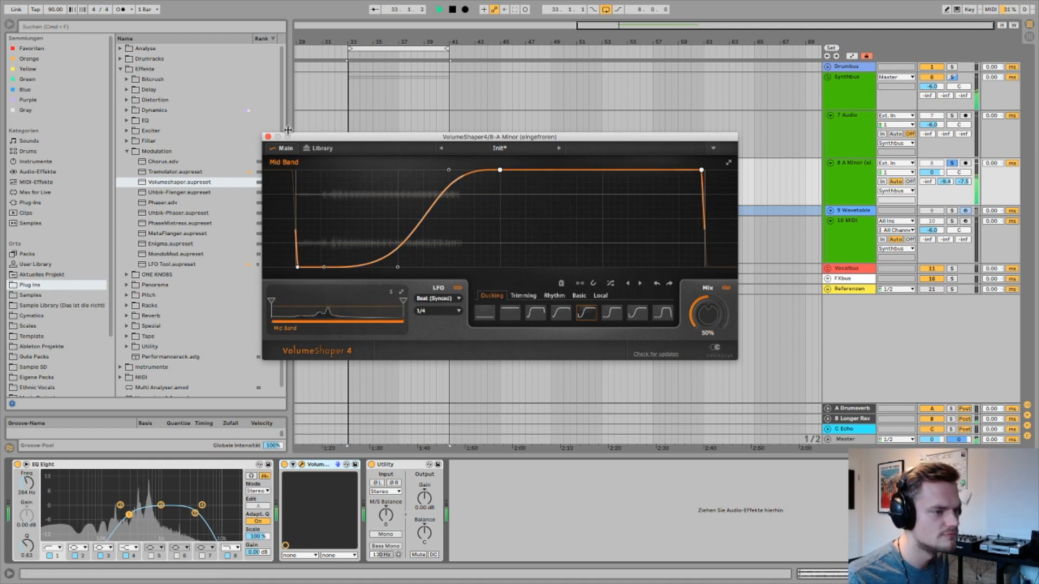
left_click_drag(708, 314, 708, 322)
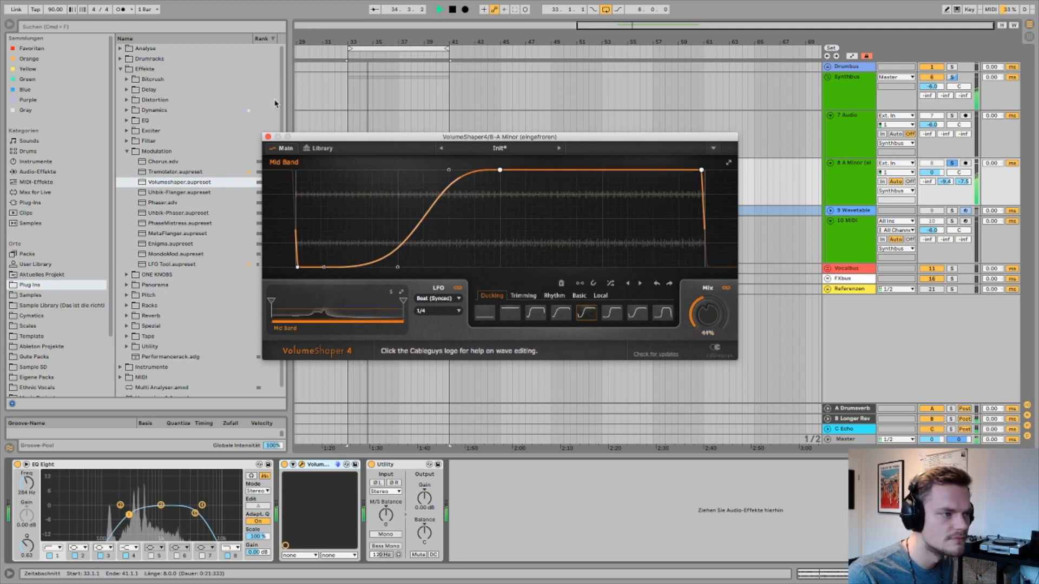
left_click(268, 136)
key("space")
- Load the Stutter rack from the ONE KNOBS effects folder onto track 8, between VolumeShaper and Utility
left_click_drag(360, 35, 358, 38)
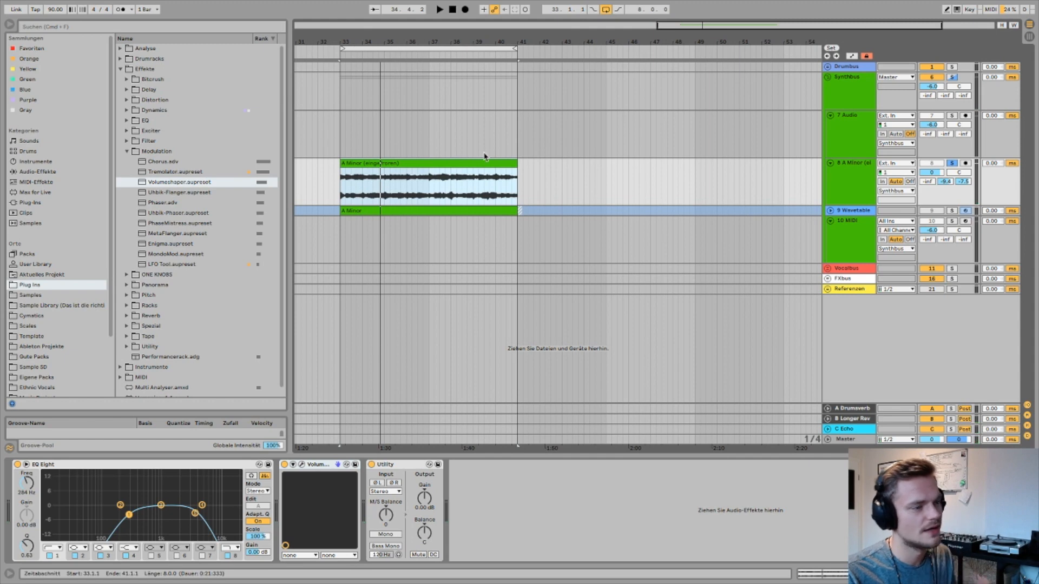
left_click(833, 174)
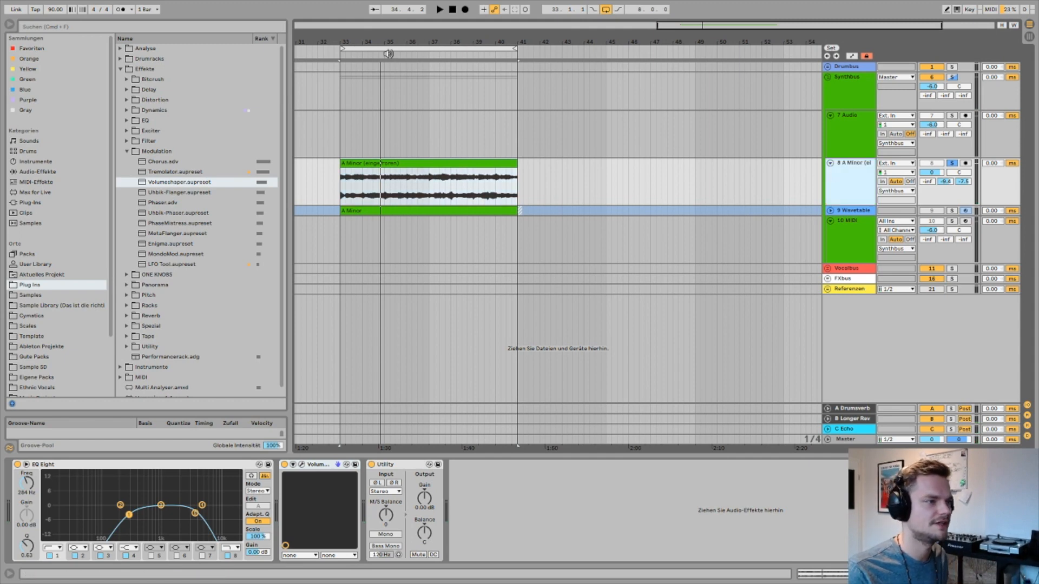
left_click_drag(389, 54, 388, 61)
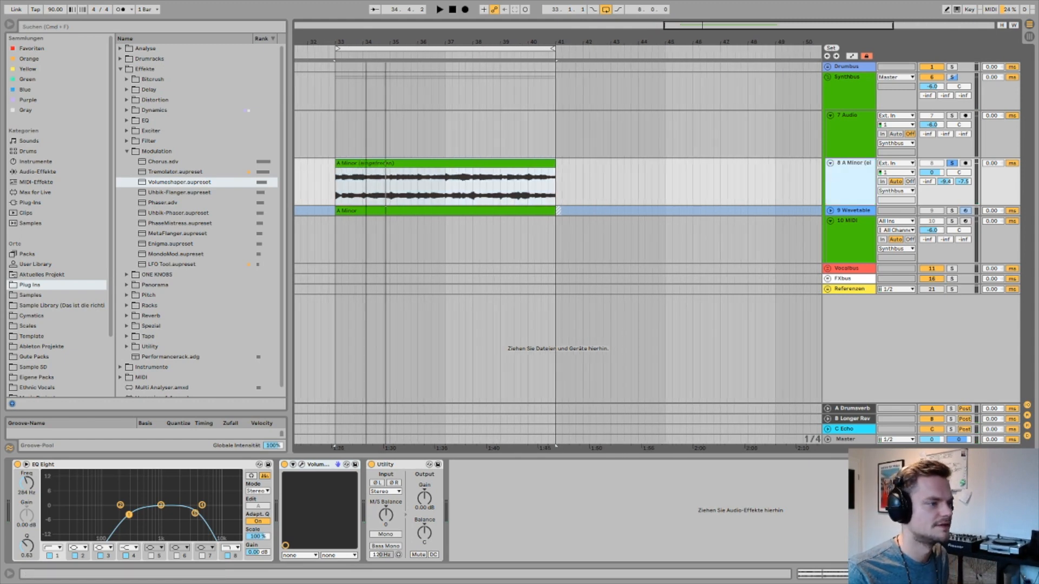
left_click(127, 276)
left_click_drag(162, 190, 379, 514)
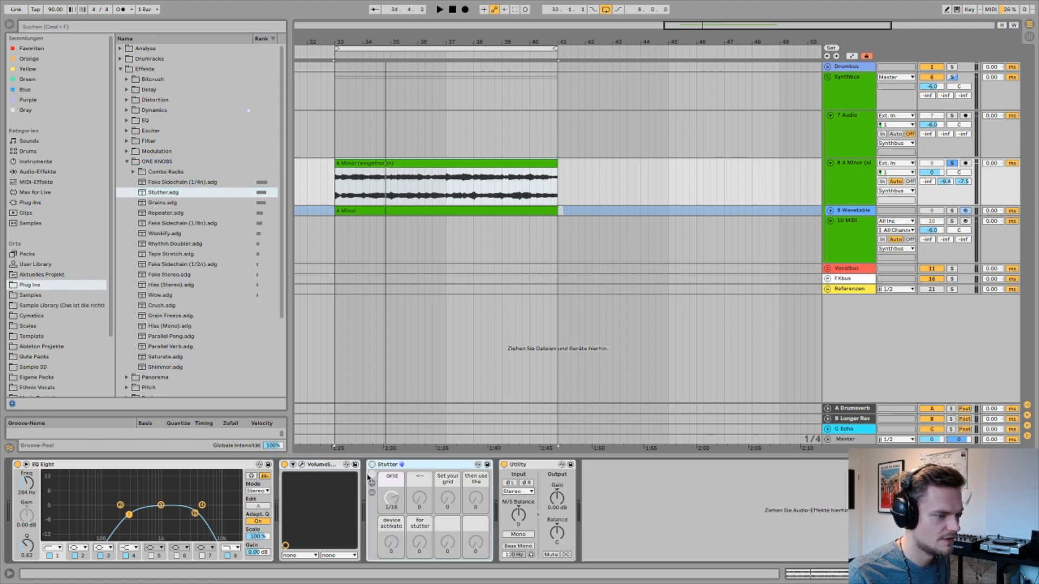
- Examine the two Auto Pan devices inside the Stutter rack and its Grid control, and hide the rack's devices again
left_click(371, 494)
left_click(535, 465)
left_click(645, 465)
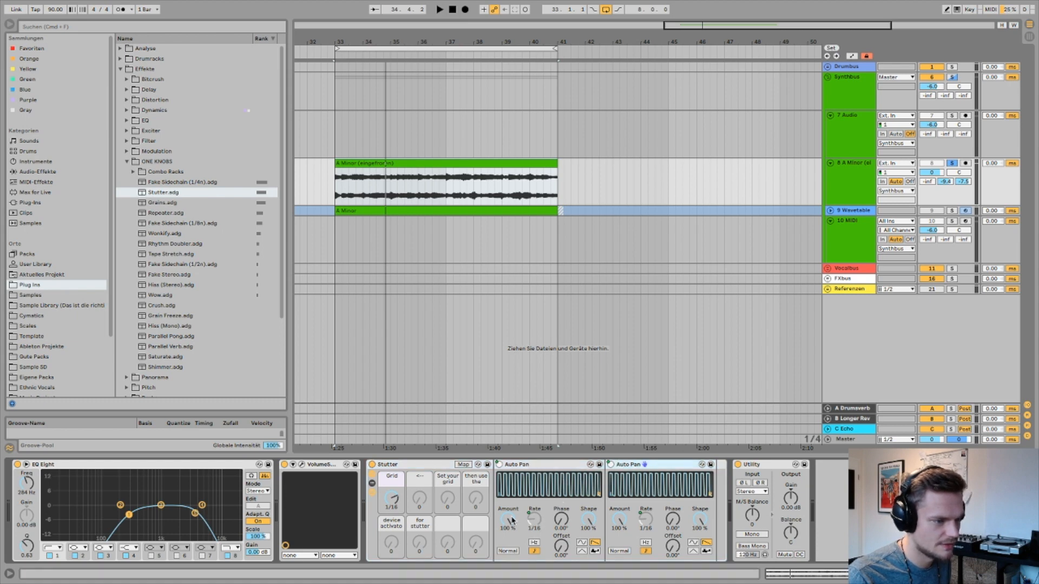
left_click(561, 525)
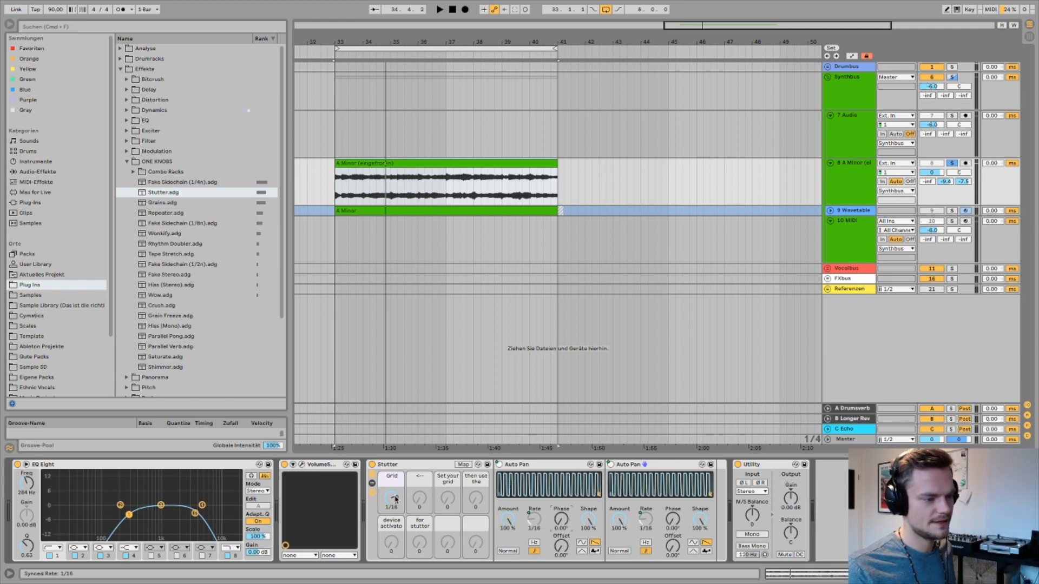
mouse_move(391, 499)
left_mouse_down()
mouse_move(391, 519)
mouse_move(391, 505)
left_mouse_up()
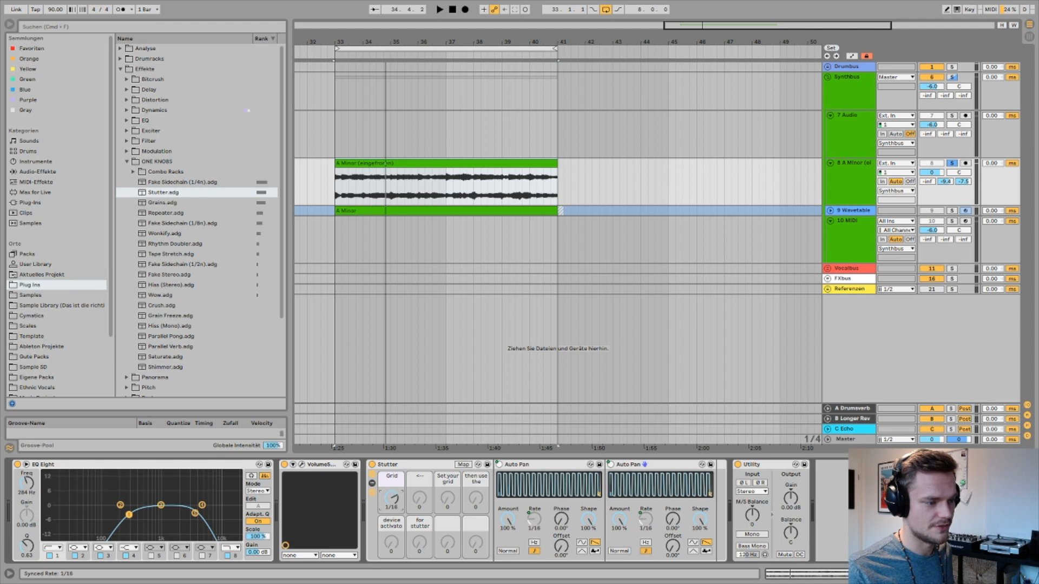
left_click(372, 492)
- Automate Stutter's Device On parameter on track 8 to switch on only for the last beat of bar 34, checking it in playback
right_click(376, 466)
left_click(409, 478)
left_click_drag(358, 42, 394, 58)
left_click_drag(431, 226, 466, 224)
key("space")
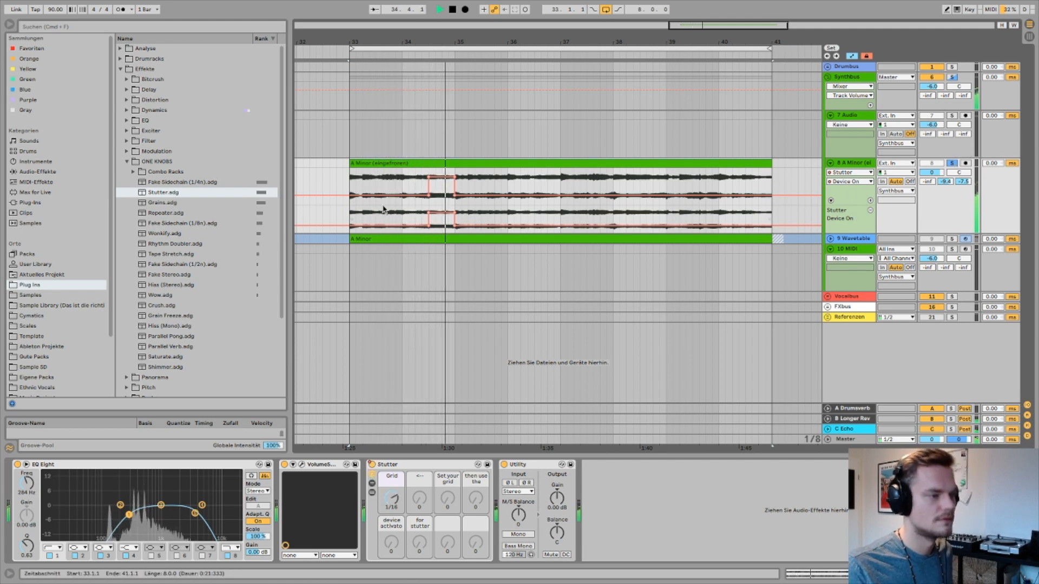
left_click_drag(429, 214, 443, 213)
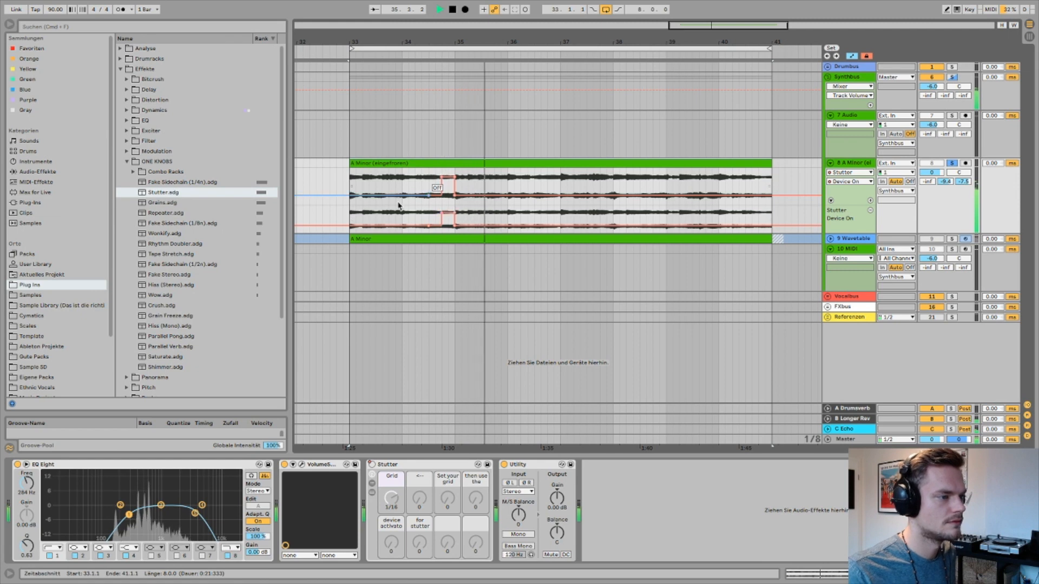
- Duplicate the two-bar Stutter automation from bars 33–34 three times to fill the clip up to bar 41
left_click(455, 208)
left_click_drag(455, 208, 351, 208)
key("ctrl+d")
key("ctrl+d")
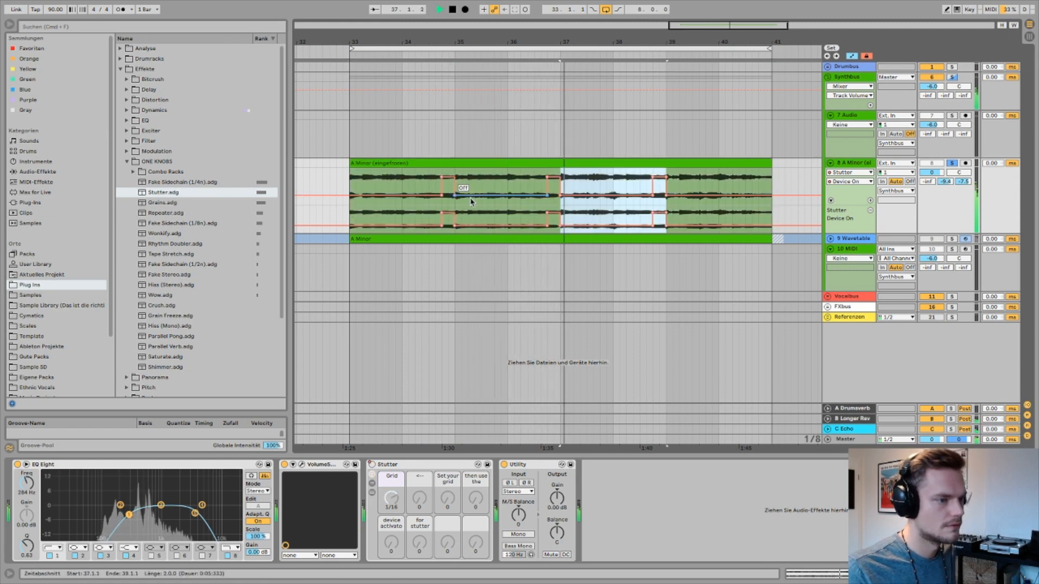
key("ctrl+d")
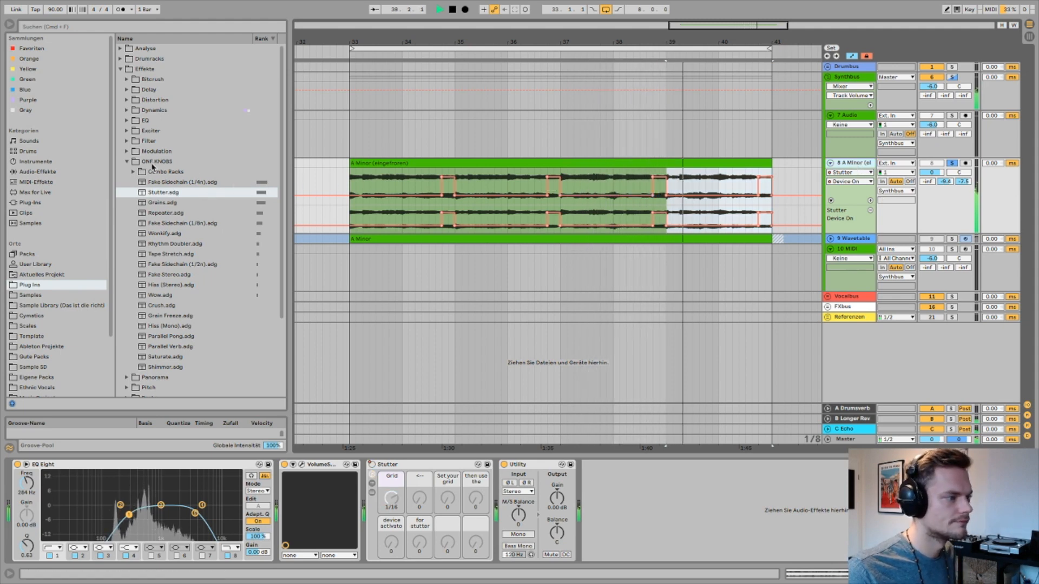
- Load Auto Filter between Stutter and Utility on track 8, and set its cutoff frequency to 19.9 kHz
left_click(127, 141)
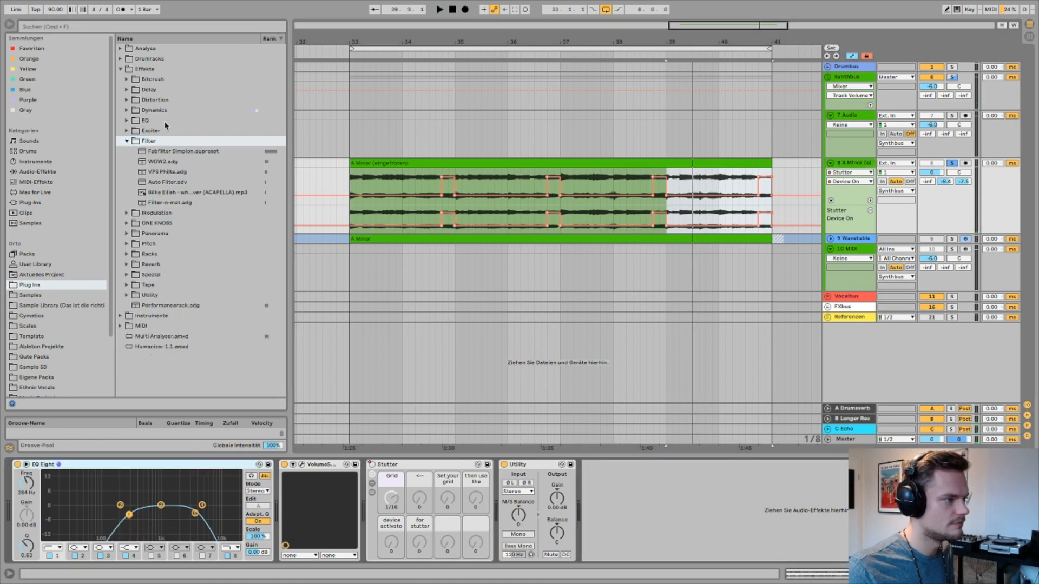
left_click(34, 172)
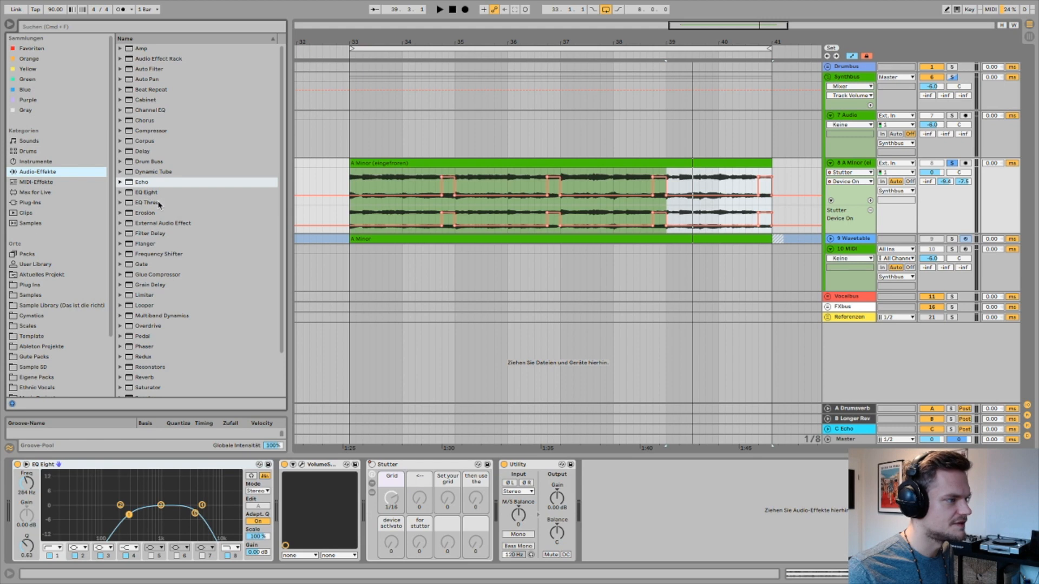
left_click_drag(156, 74, 486, 490)
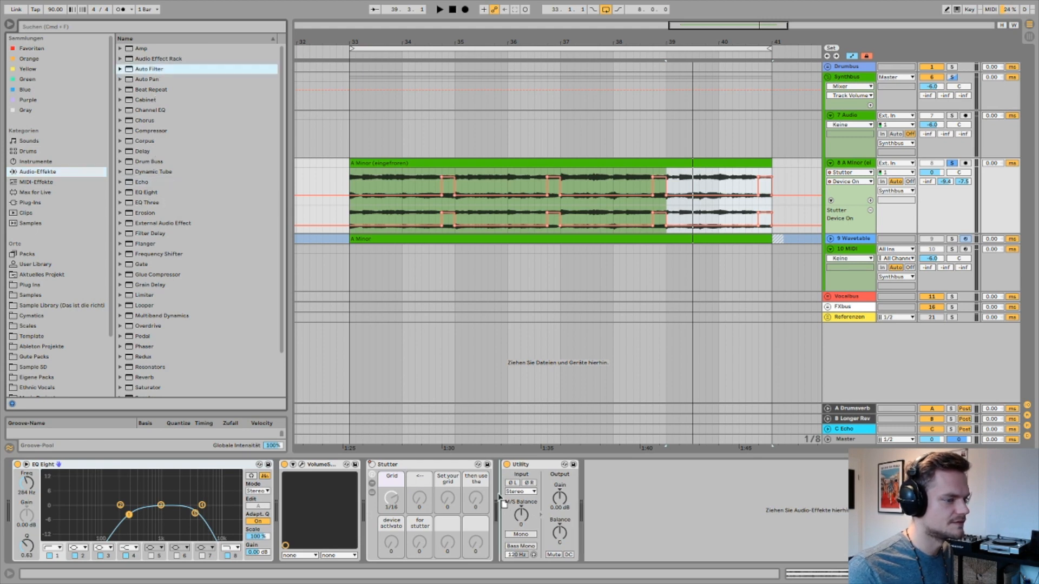
left_click_drag(609, 504, 656, 476)
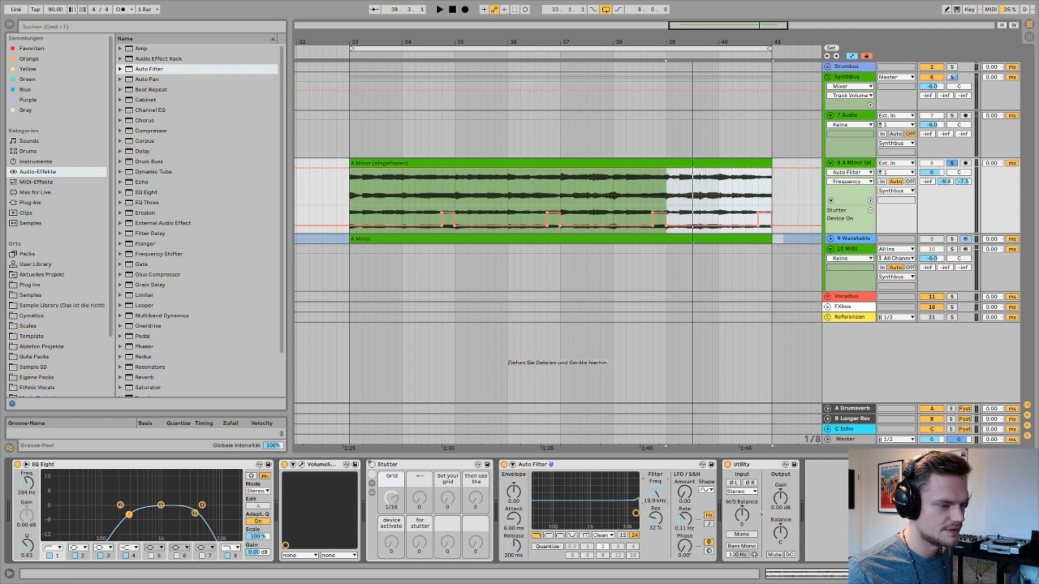
- Draw a curved downward sweep of Auto Filter's frequency from 34.3 to bar 35, and audition it
left_click(435, 172)
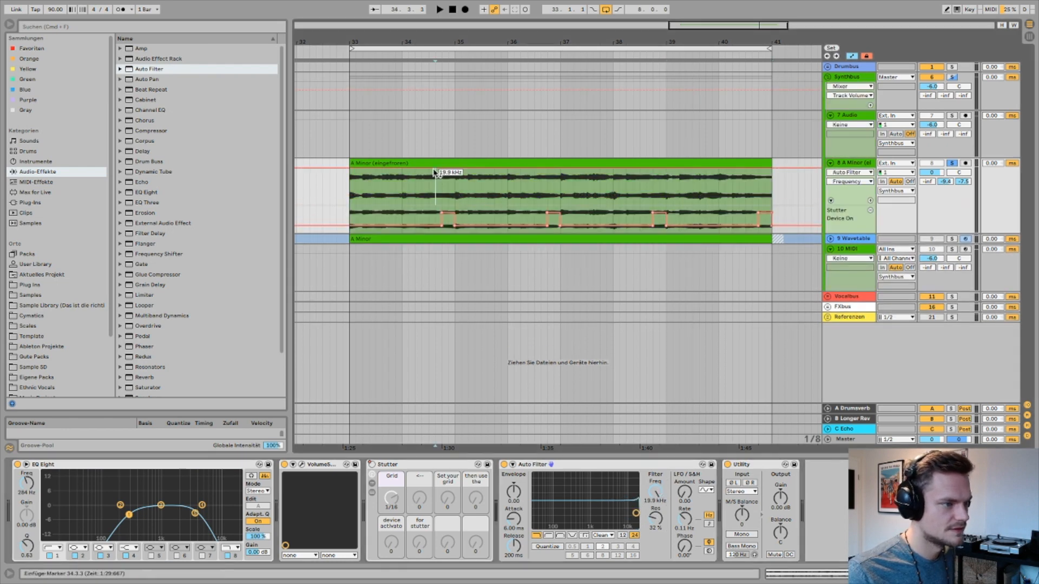
left_click_drag(451, 172, 453, 196)
left_click_drag(349, 200, 453, 201)
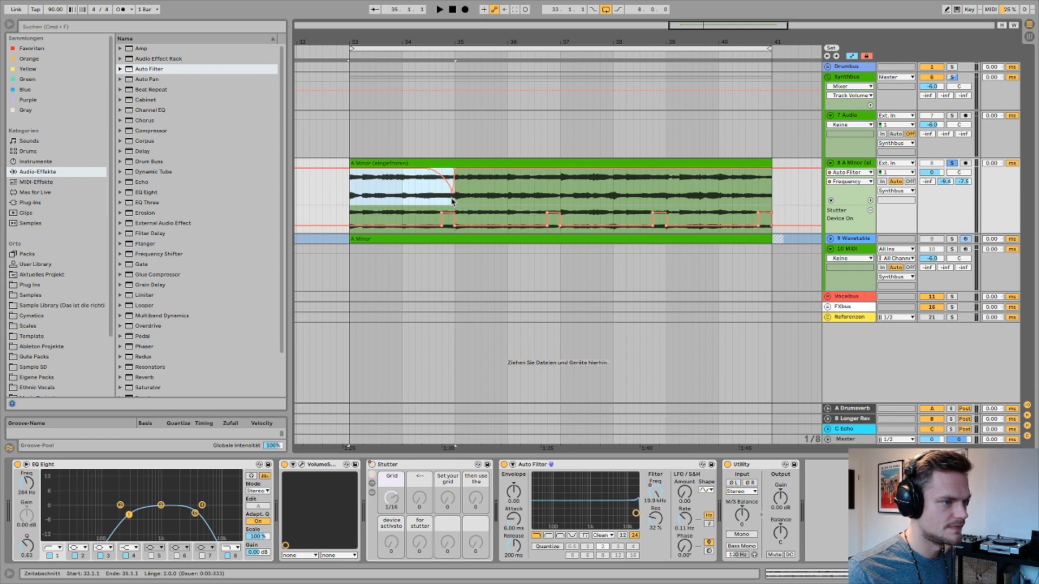
left_click(409, 198)
key("space")
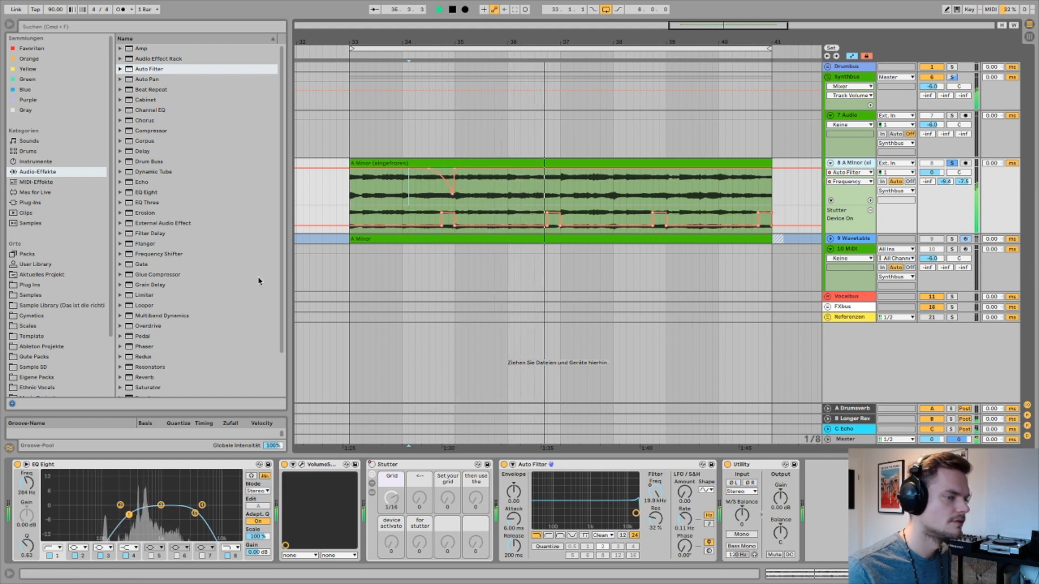
key("space")
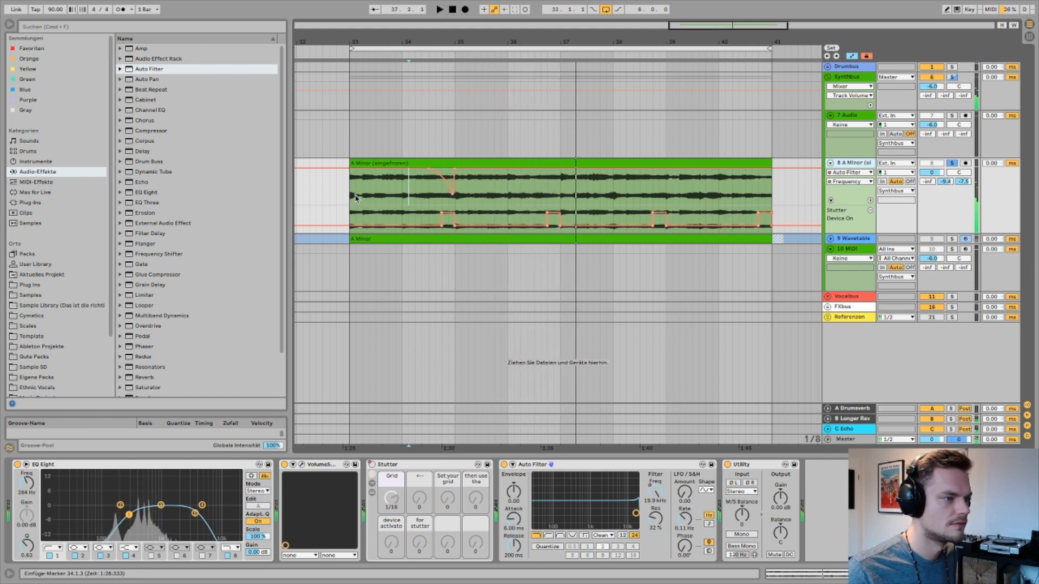
- Duplicate the two-bar filter sweep from bars 33–34 three times up to bar 41, and hide the automation lanes
left_click_drag(350, 197, 468, 197)
key("super+d")
key("super+d")
key("super+d")
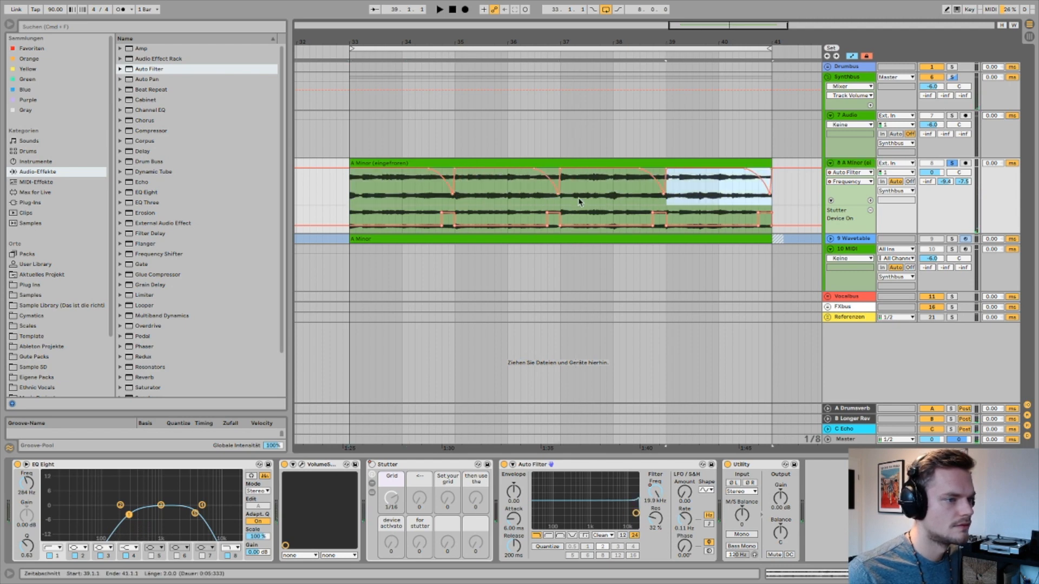
left_click(604, 162)
key("a")
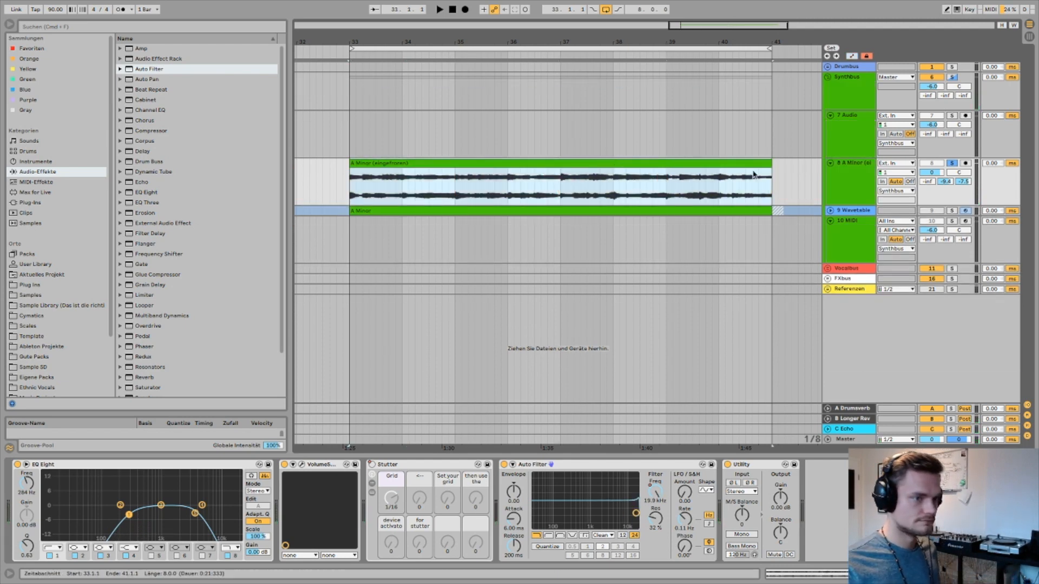
- Set track 8's volume to -2.2 dB and insert a new audio track below it
left_click_drag(932, 172, 932, 173)
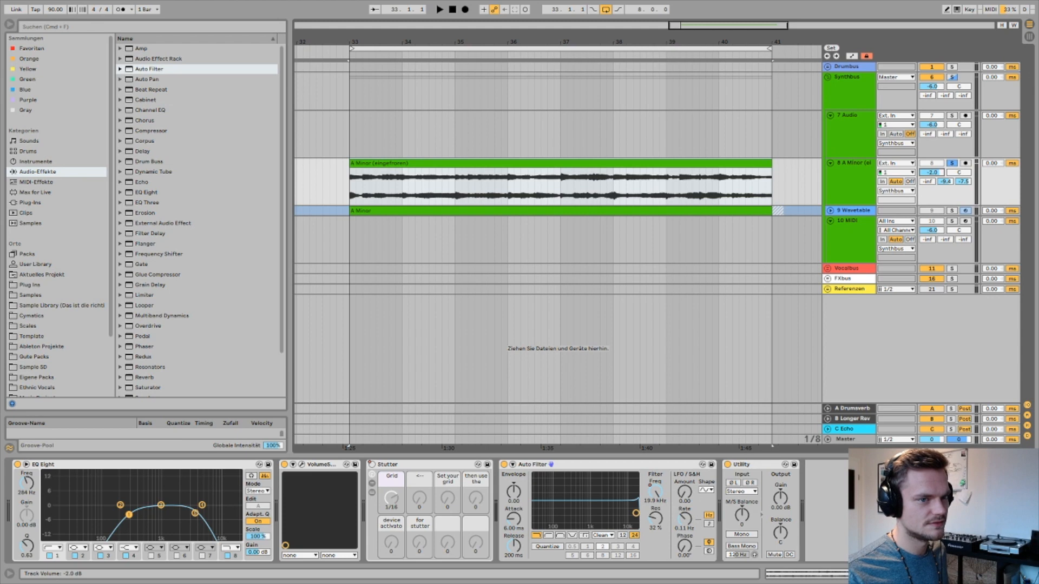
left_click(857, 186)
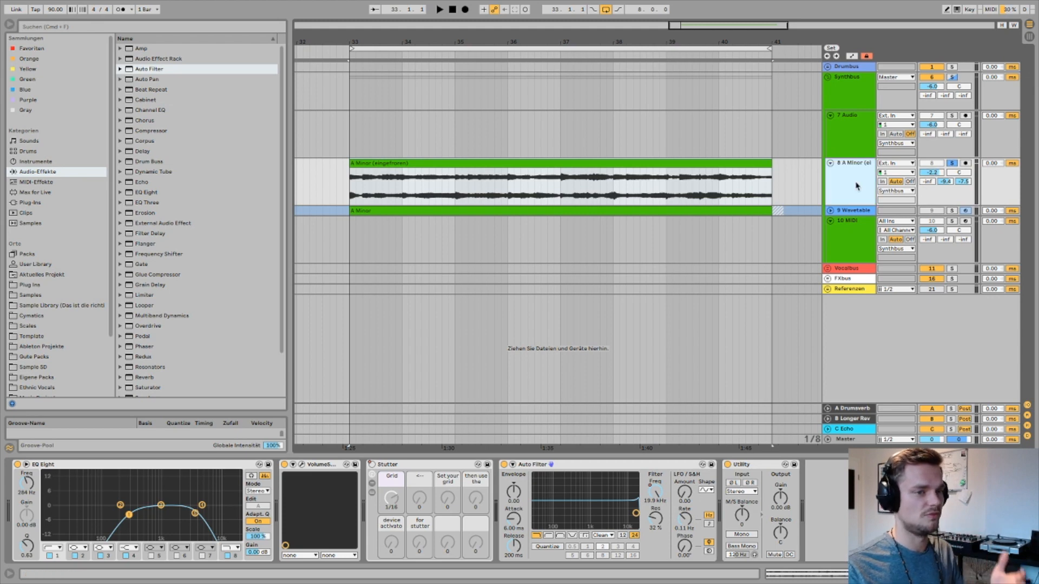
key("super+t")
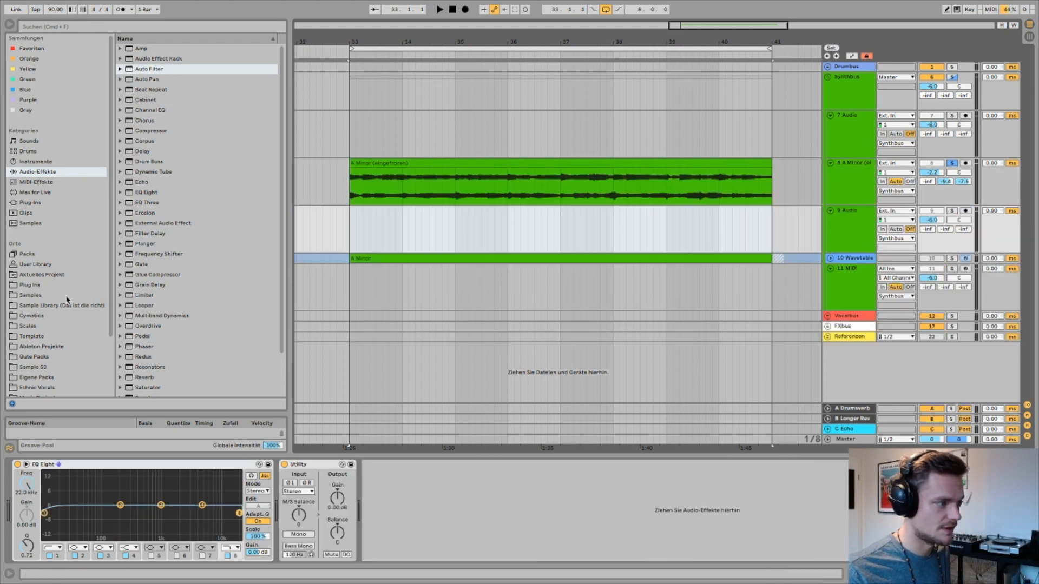
- Browse the sample library to Foley, !US, Recordings 7. Juli, and audition the recordings near the start of the folder
left_click(25, 297)
left_click(121, 69)
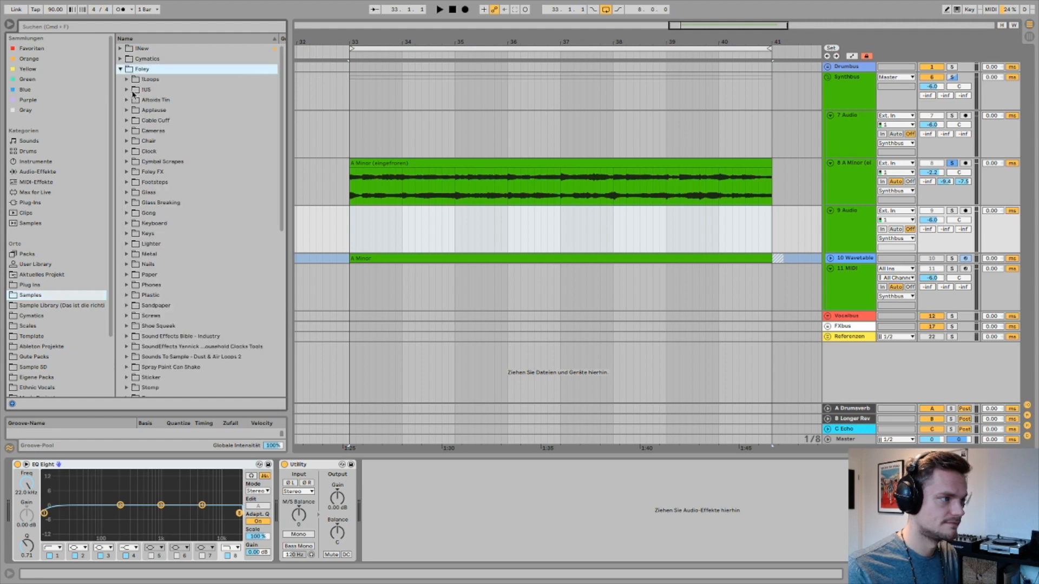
left_click(128, 89)
left_click(134, 182)
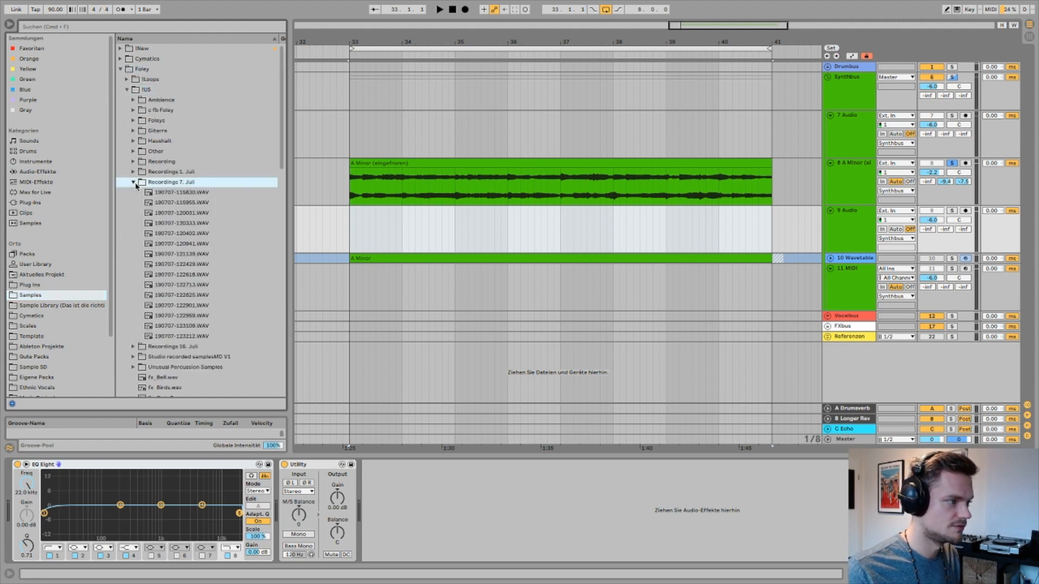
left_click(199, 236)
key("Up")
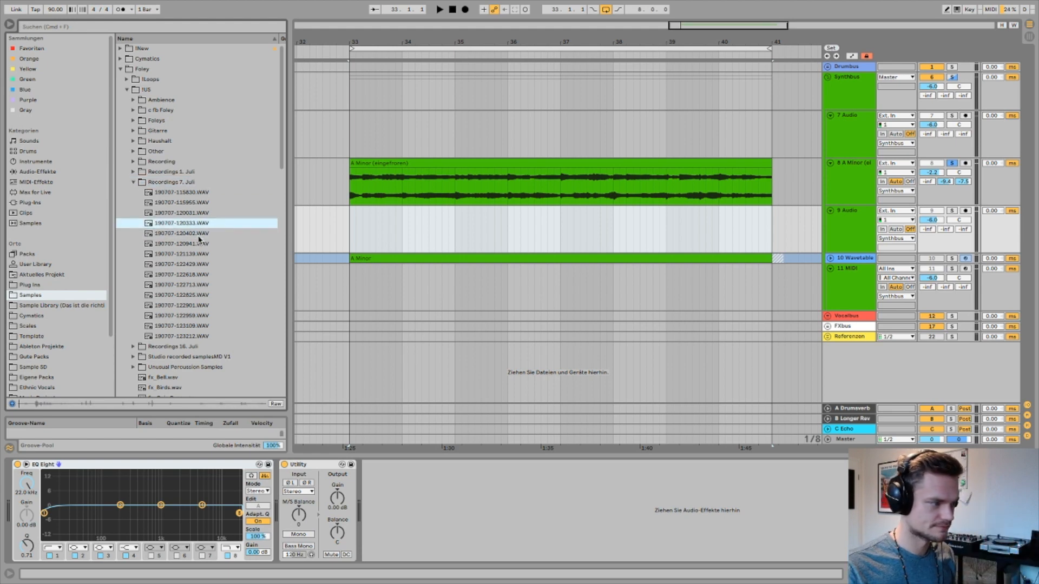
key("Up")
key("Up")
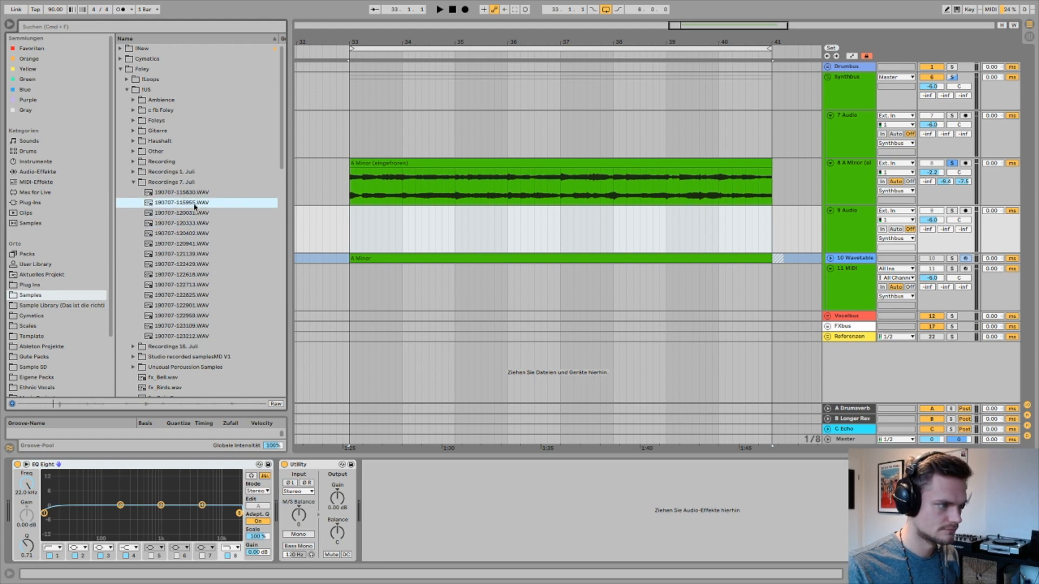
- Audition the last recordings in the folder and place 190707-121139.WAV on track 9, just before bar 33
left_click(198, 305)
key("Down")
key("Down")
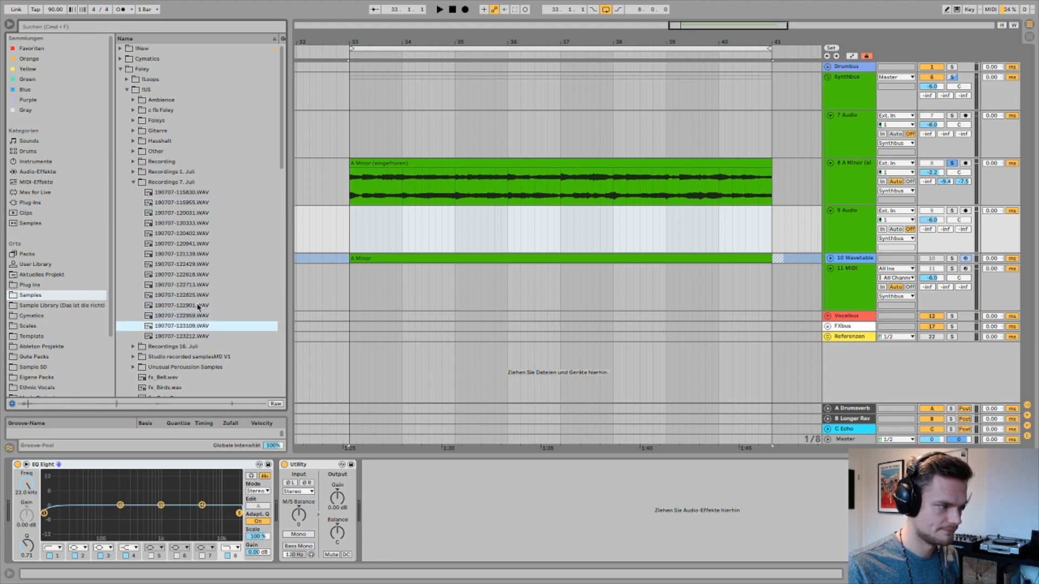
key("Down")
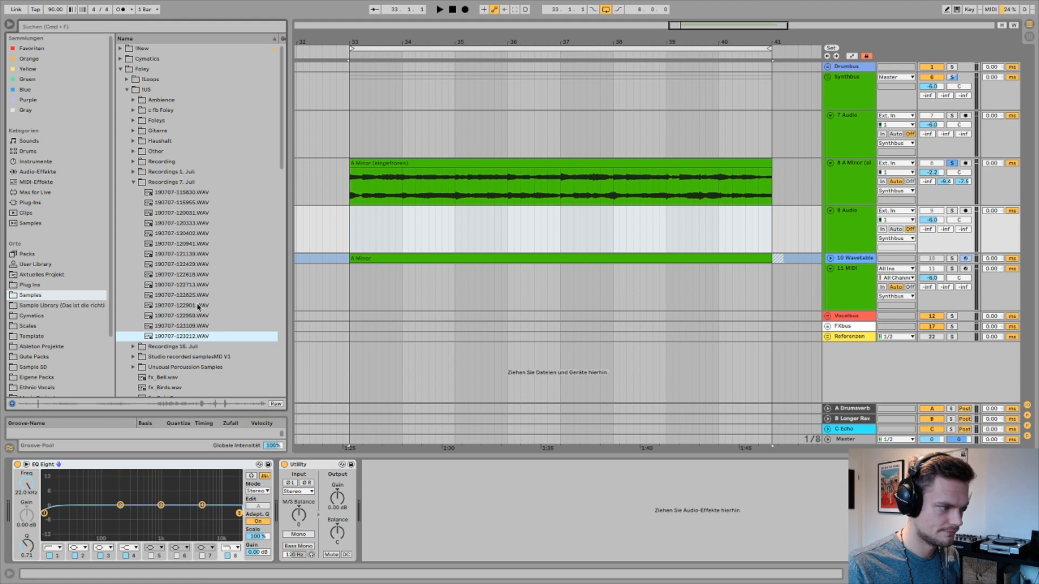
left_click(193, 257)
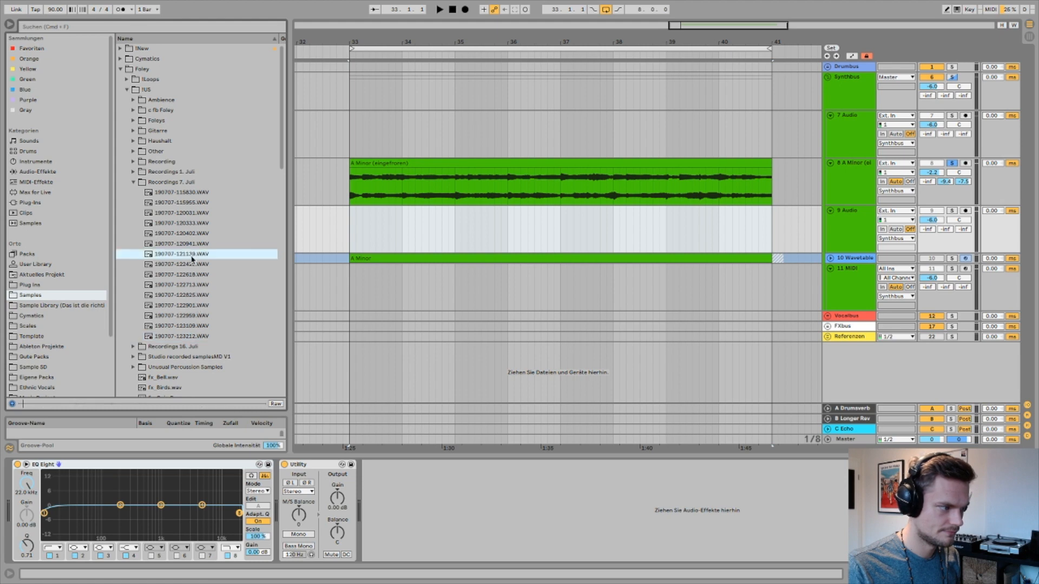
left_click_drag(192, 259, 325, 211)
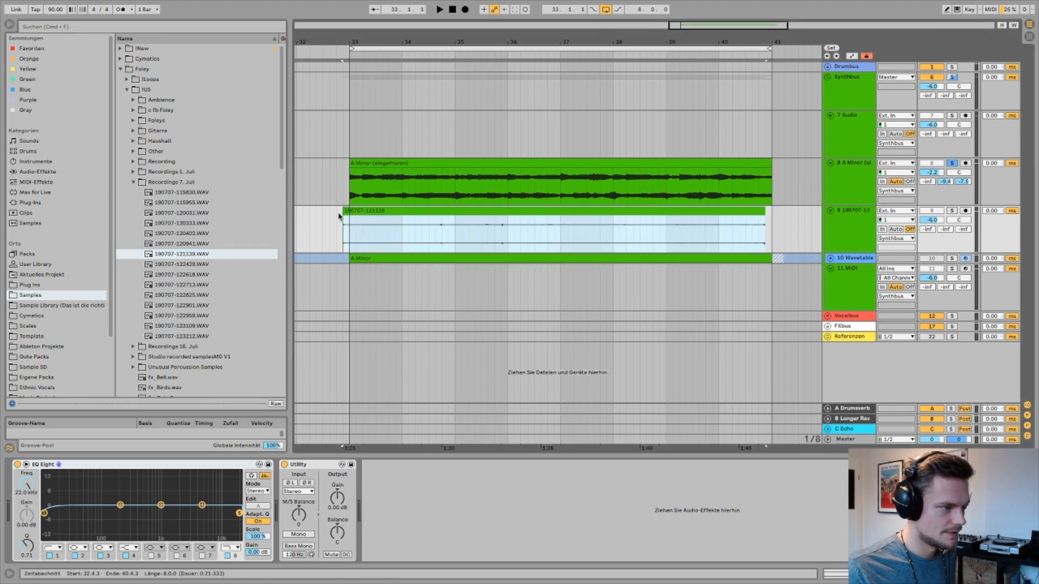
- Fit the foley clip on track 9 to bars 33–41, removing the portion beyond bar 41
double_click(346, 213)
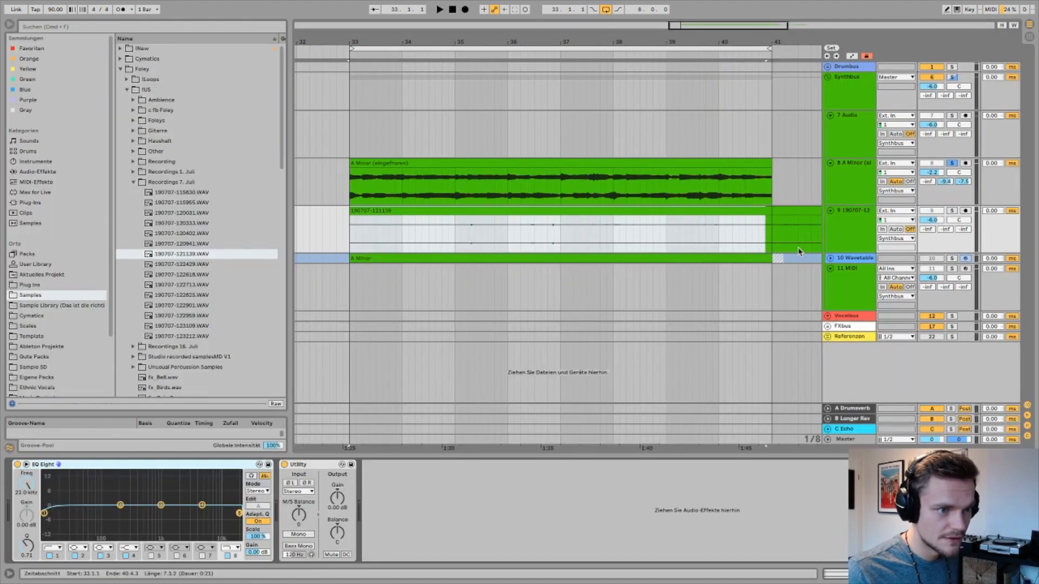
left_click(784, 249)
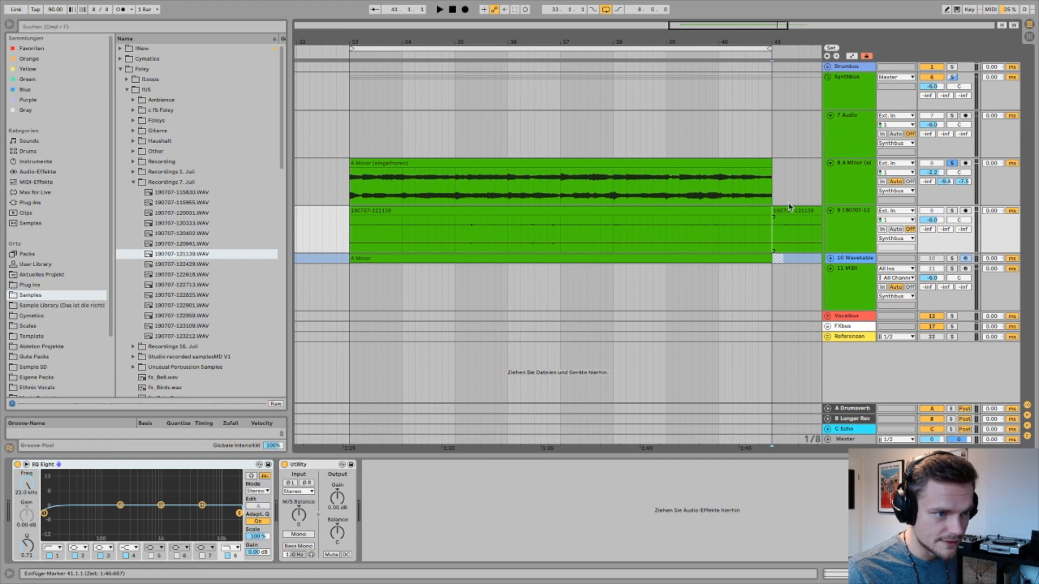
left_click(789, 204)
left_click(791, 210)
key("Delete")
- Solo track 9, raise the foley clip's gain and set its EQ low cut to 250 Hz
left_click(726, 210)
left_click(952, 210)
key("space")
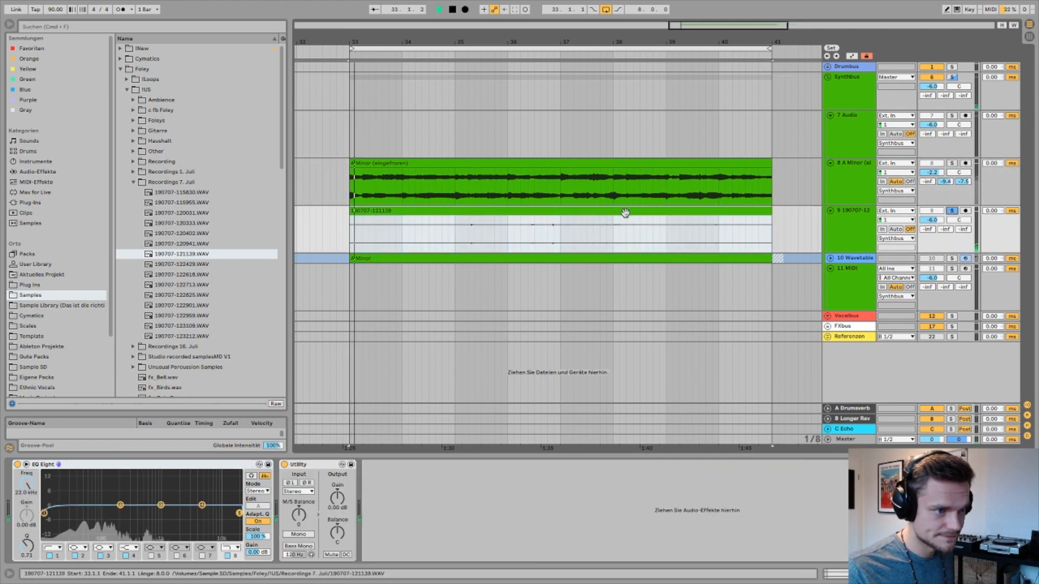
double_click(625, 212)
left_click_drag(95, 137, 95, 127)
key("shift+Tab")
left_click_drag(63, 513, 126, 514)
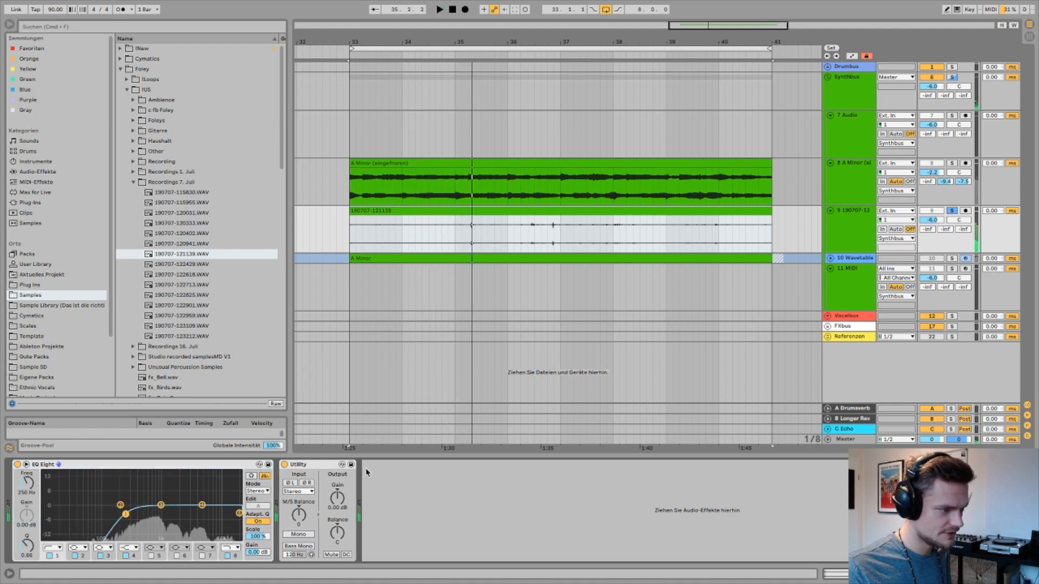
- Send track 9 to the Longer Reverb return at -11.0 dB and move its EQ low cut to 272 Hz
left_click_drag(945, 231, 944, 221)
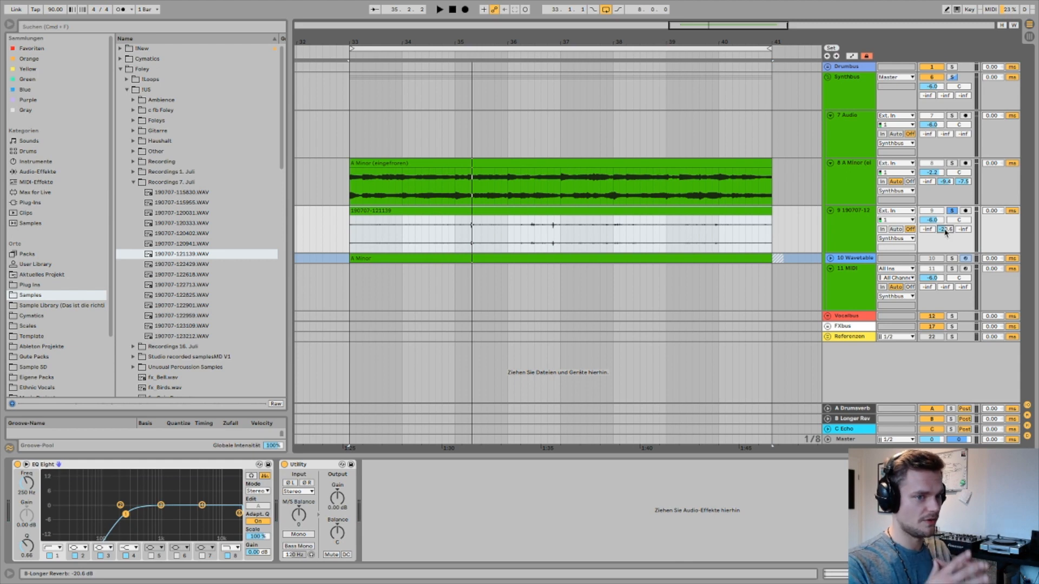
key("space")
left_click_drag(945, 231, 944, 220)
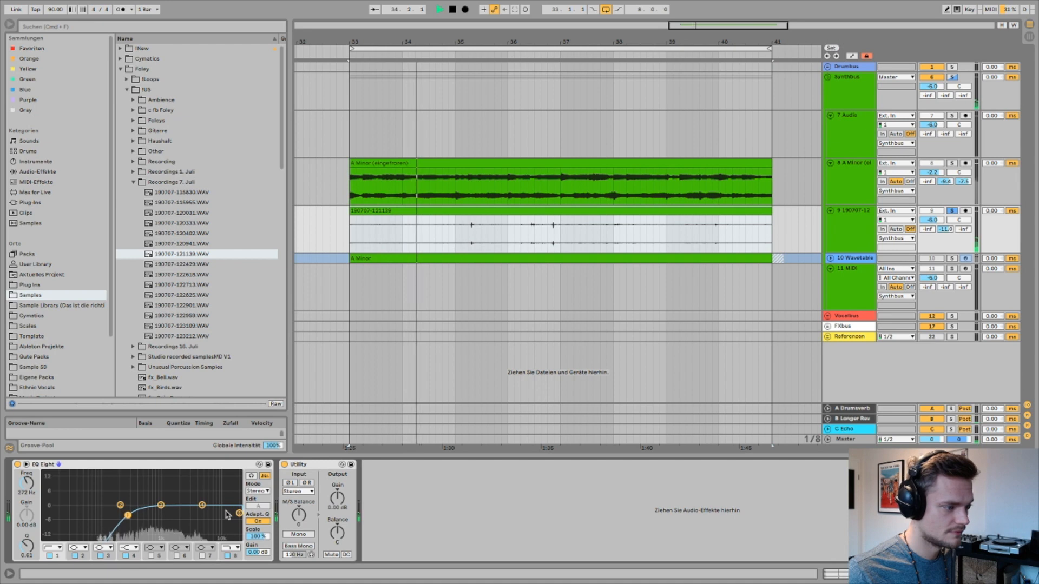
- Solo the Synthbus and lower track 9's volume to -19.6 dB against the chords
left_click_drag(932, 219, 932, 245)
key("space")
left_click(953, 77)
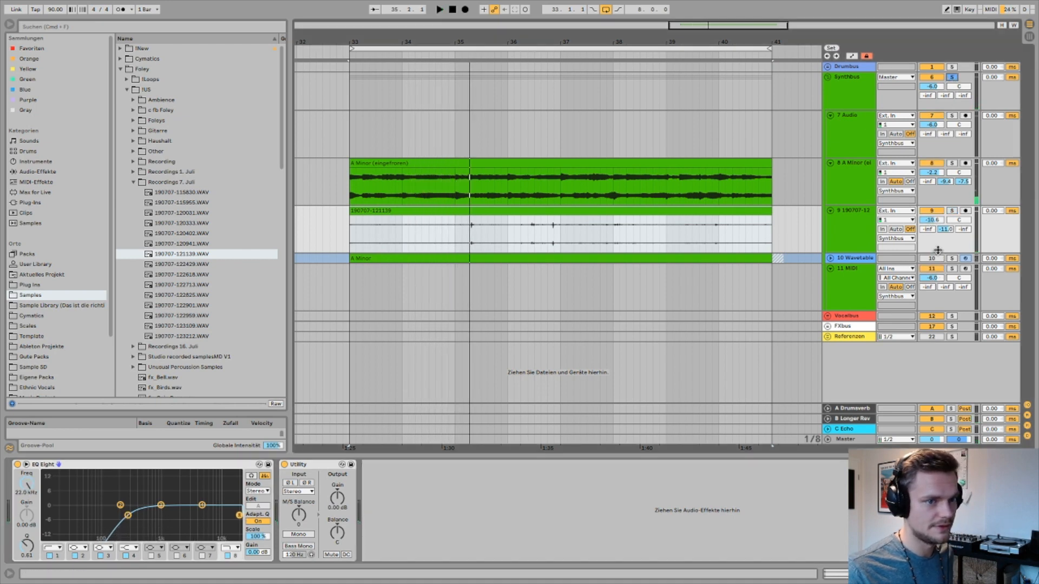
key("space")
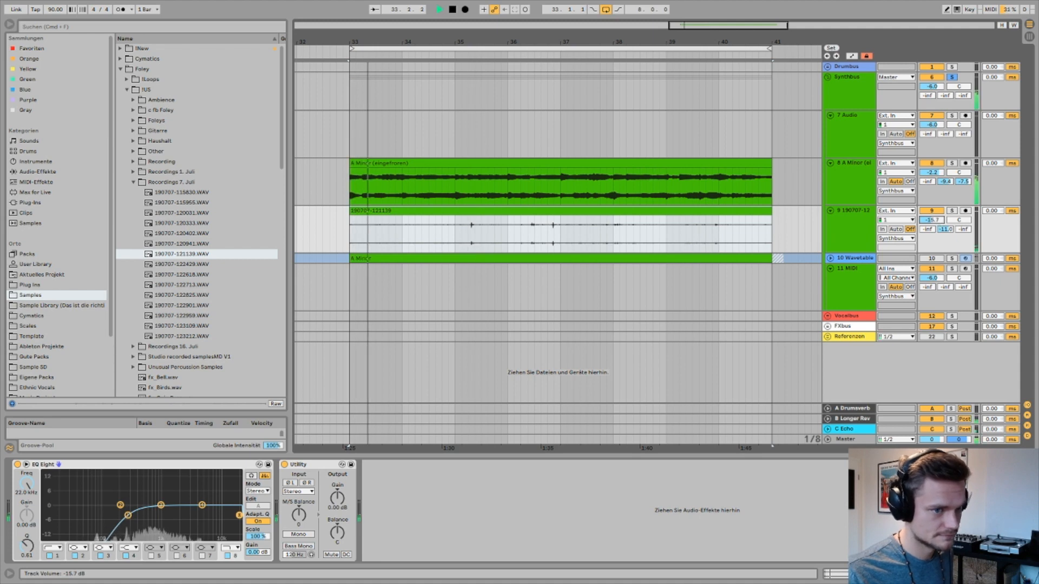
left_click_drag(939, 222, 939, 224)
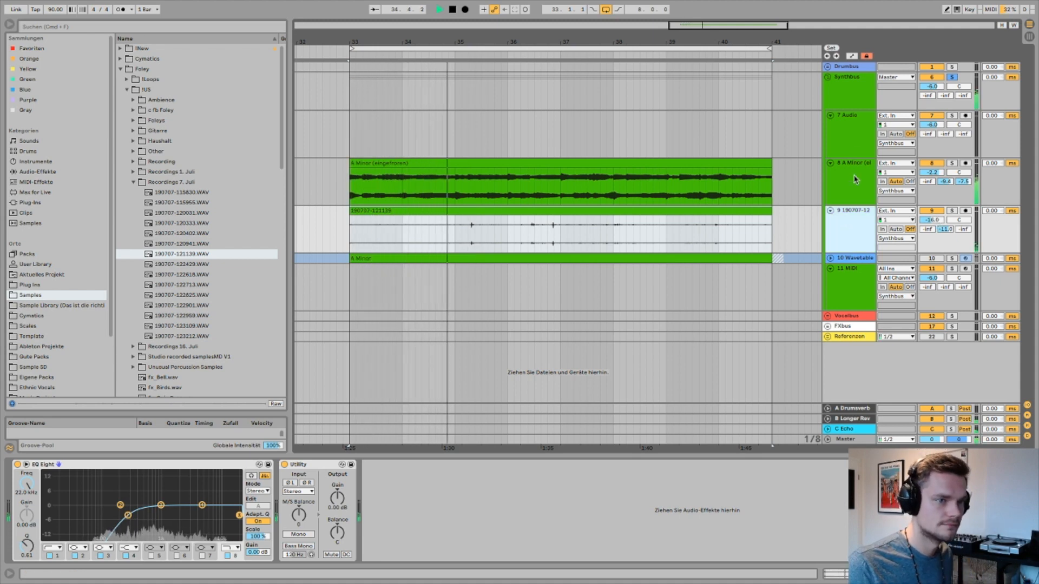
scroll(42, 378, "down", 5)
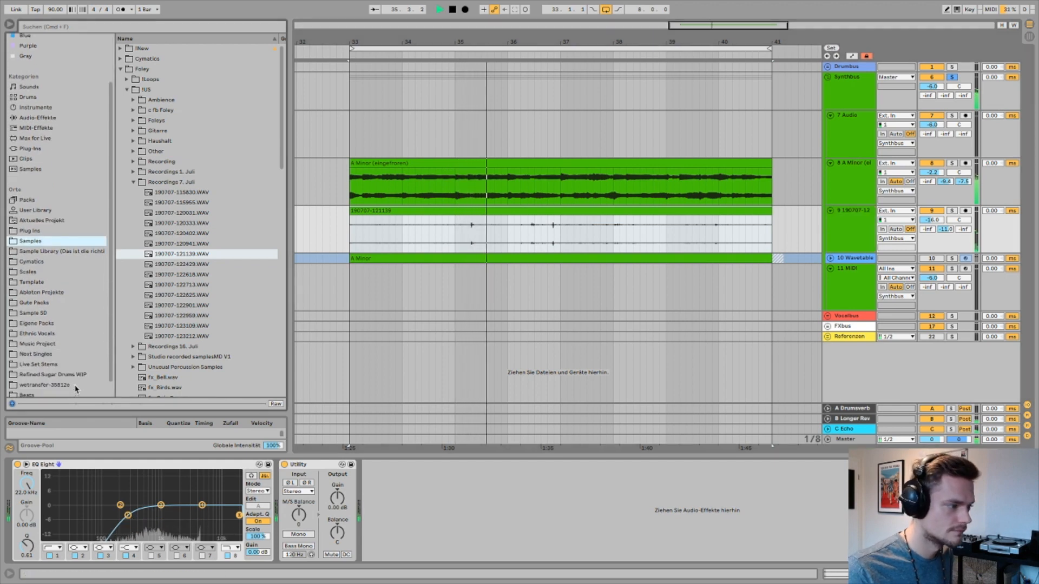
left_click_drag(928, 221, 928, 238)
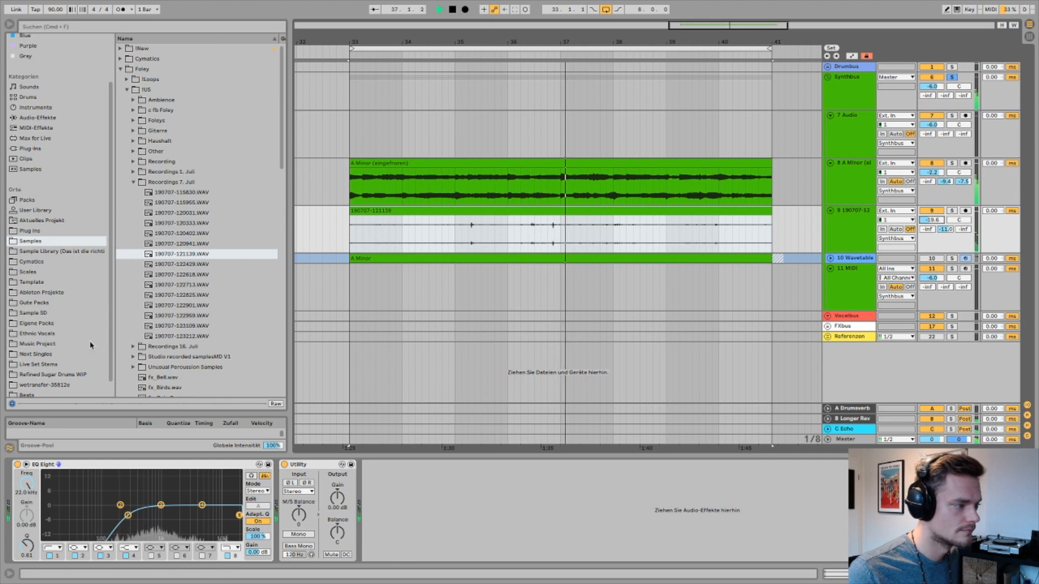
- Browse Eigene Packs to the Full Loops folder in the Spaced Out pack's Drums
left_click(47, 326)
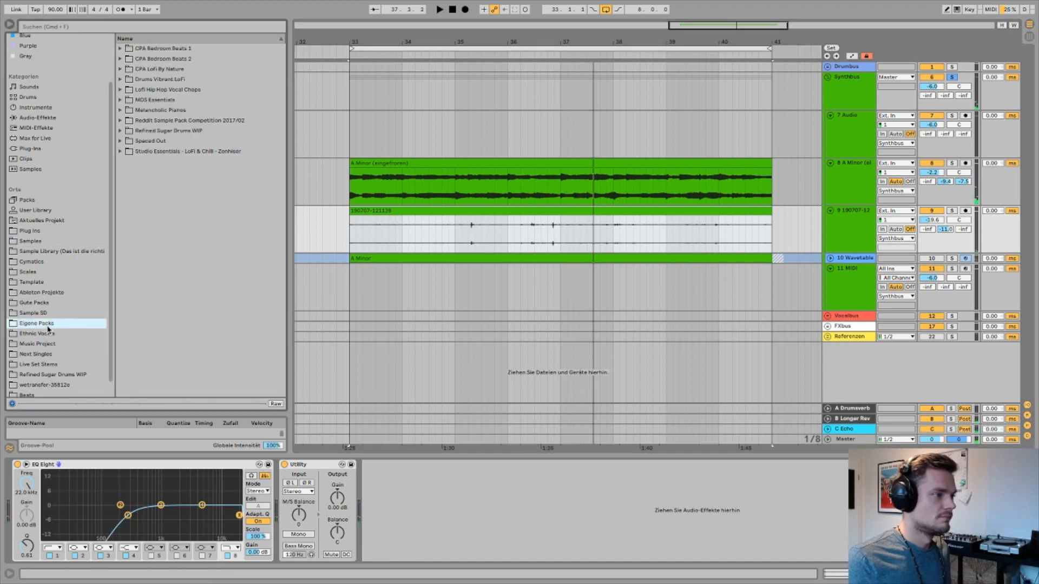
left_click(123, 140)
left_click(128, 152)
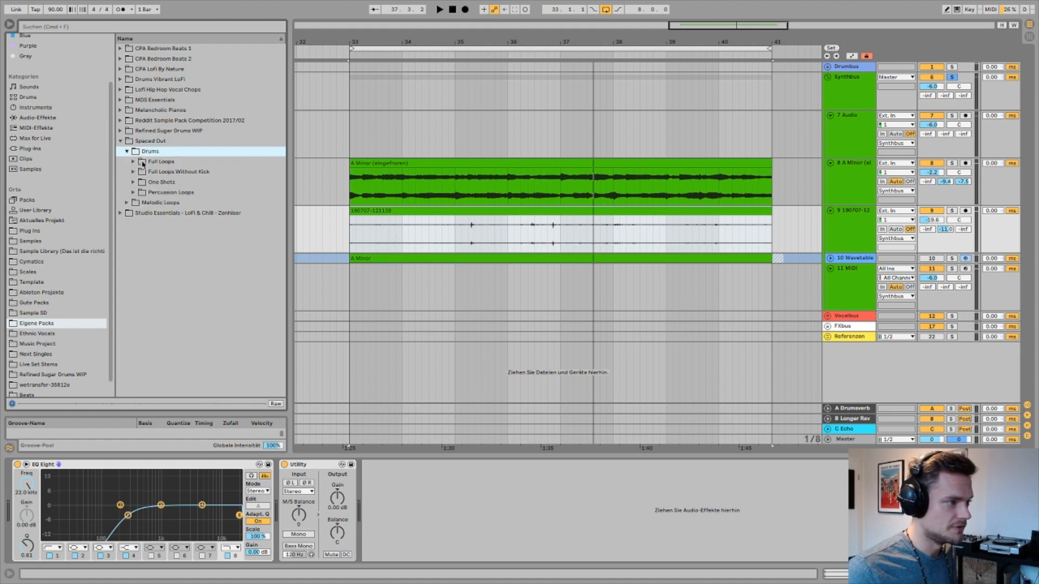
left_click(141, 161)
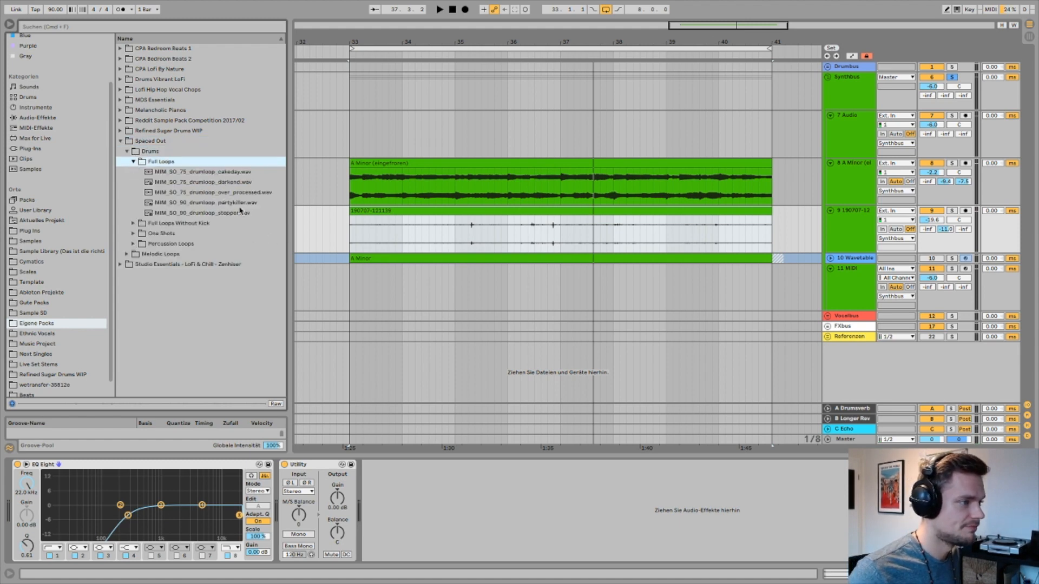
- Try MIM_SO_90_drumloop_stopper.wav on track 7, duplicated to fill bars 33–41, with the track volume at -3.9 dB
left_click_drag(221, 214, 420, 112)
key("super+d")
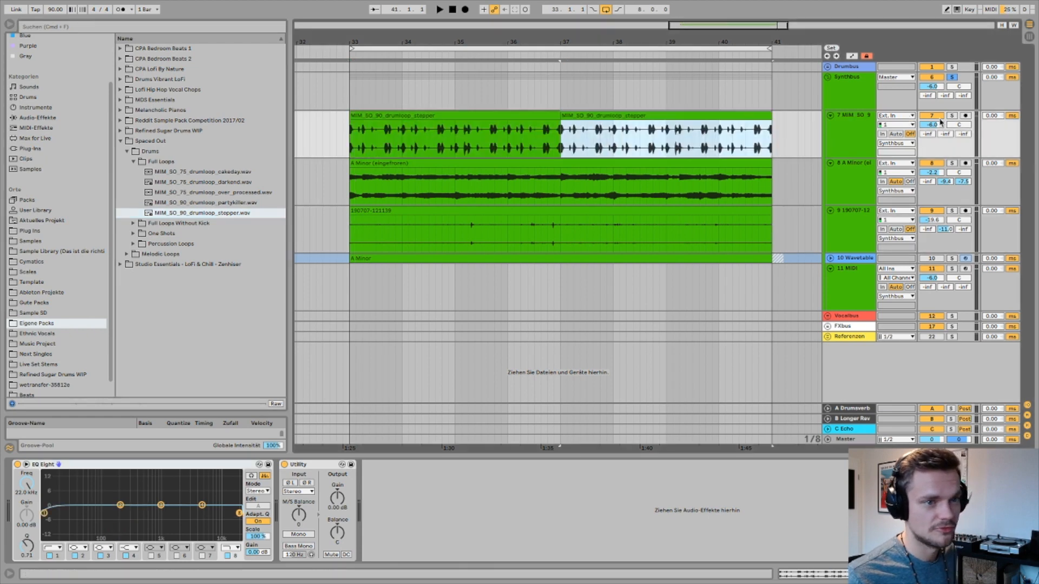
left_click_drag(940, 125, 940, 108)
key("space")
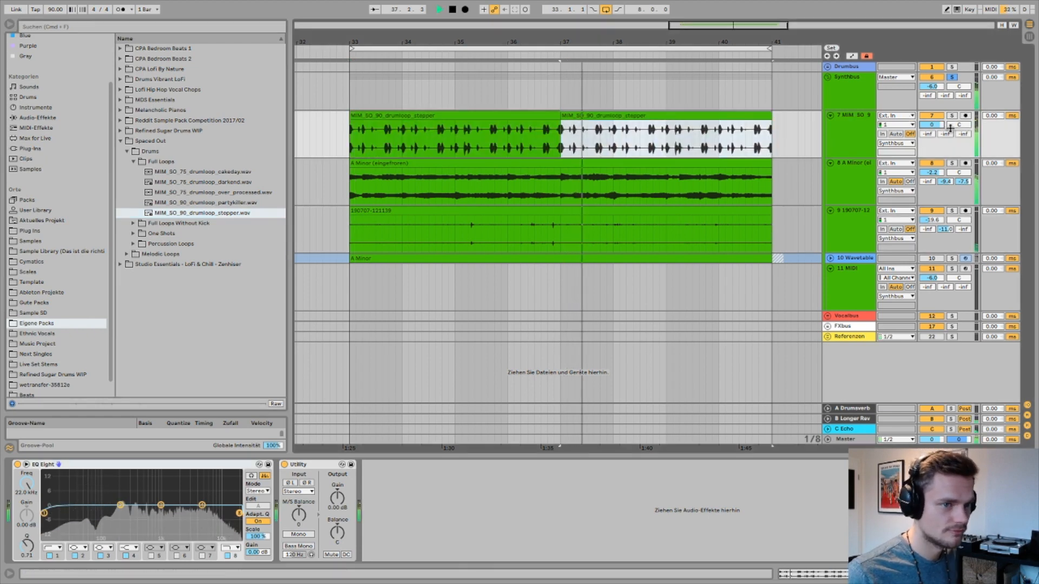
left_click_drag(940, 127, 940, 139)
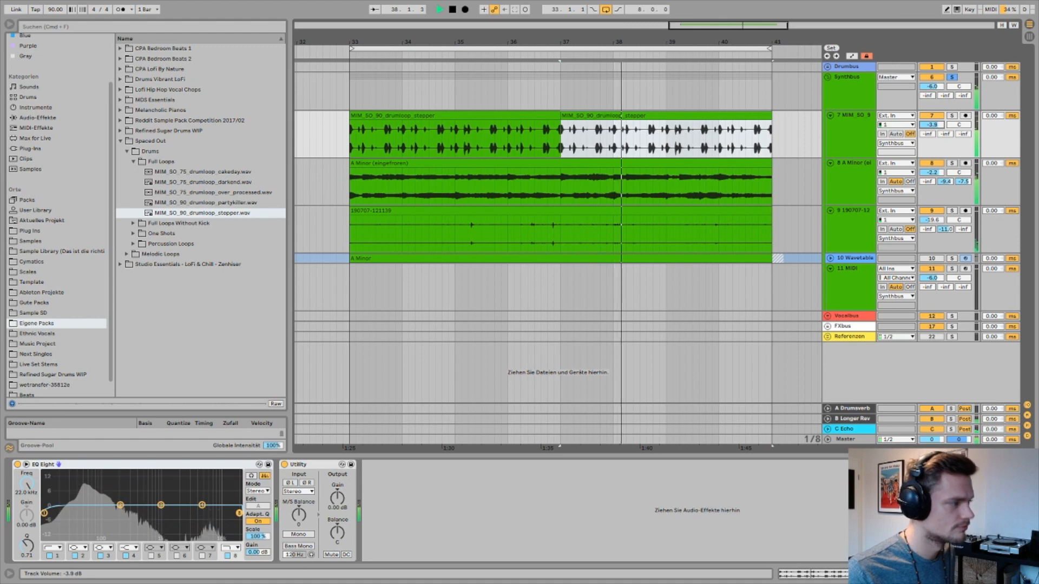
key("space")
- Replace the drum loop with MIM_SO_90_drumloop_partykiller.wav, duplicate it to bar 41 and set track 7's volume to -6.6 dB
left_click_drag(203, 202, 348, 135)
key("super+d")
left_click(401, 114)
key("space")
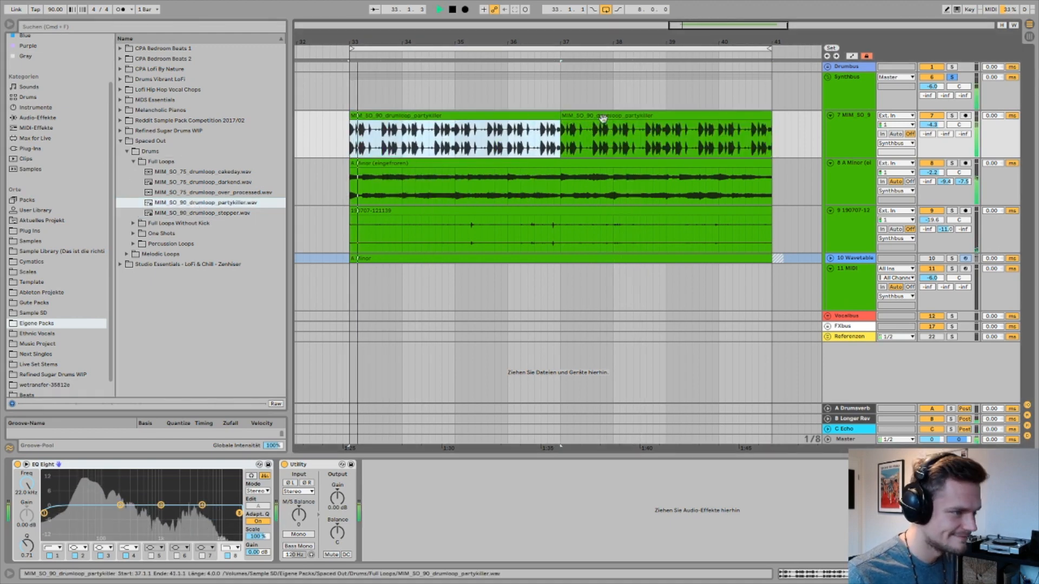
left_click_drag(921, 125, 921, 133)
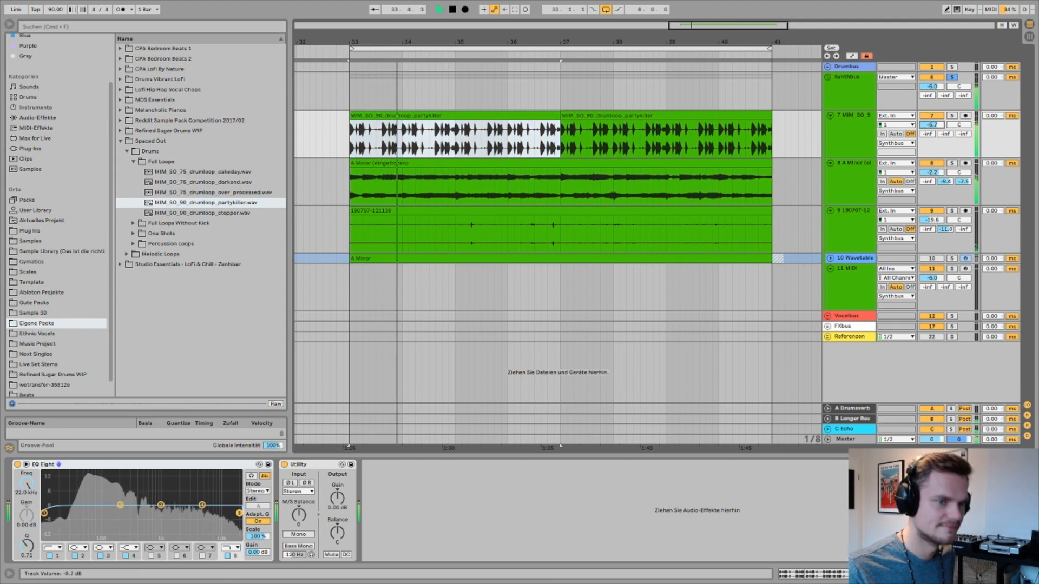
- Group the A Minor audio track with the foley track and solo the group
left_click(850, 179)
left_click(856, 214, "shift")
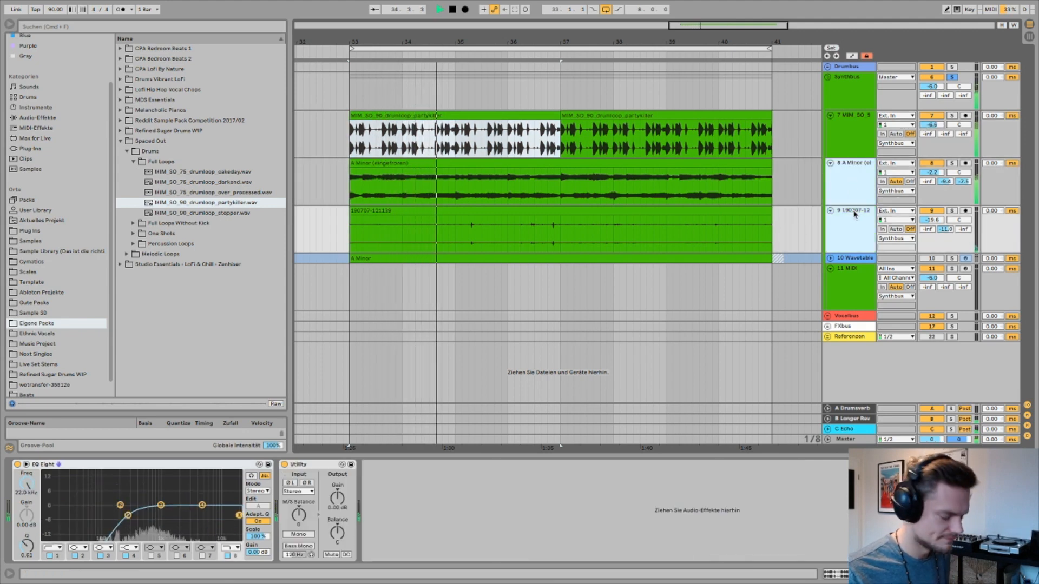
key("super+g")
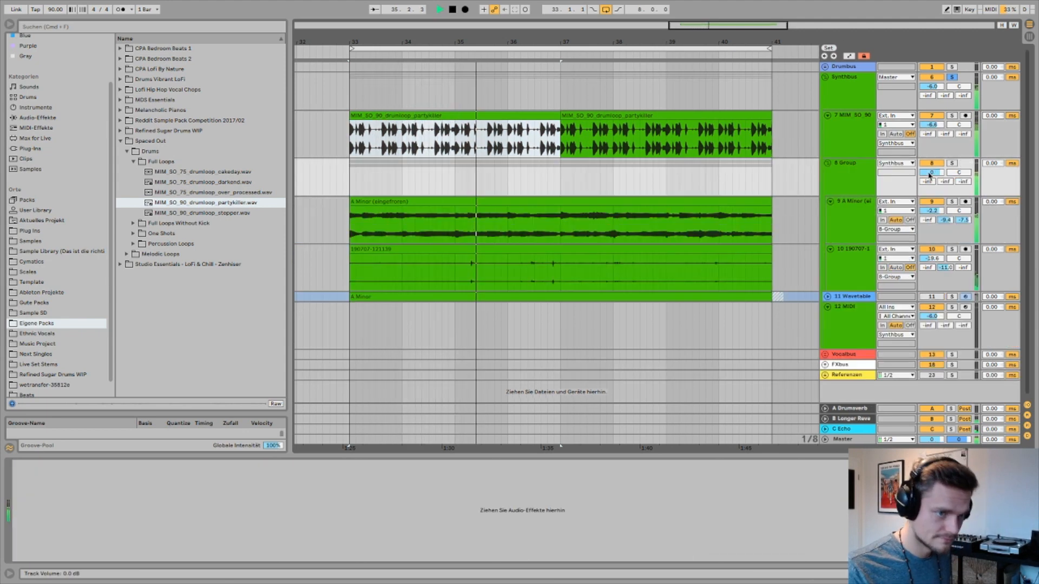
left_click(951, 165)
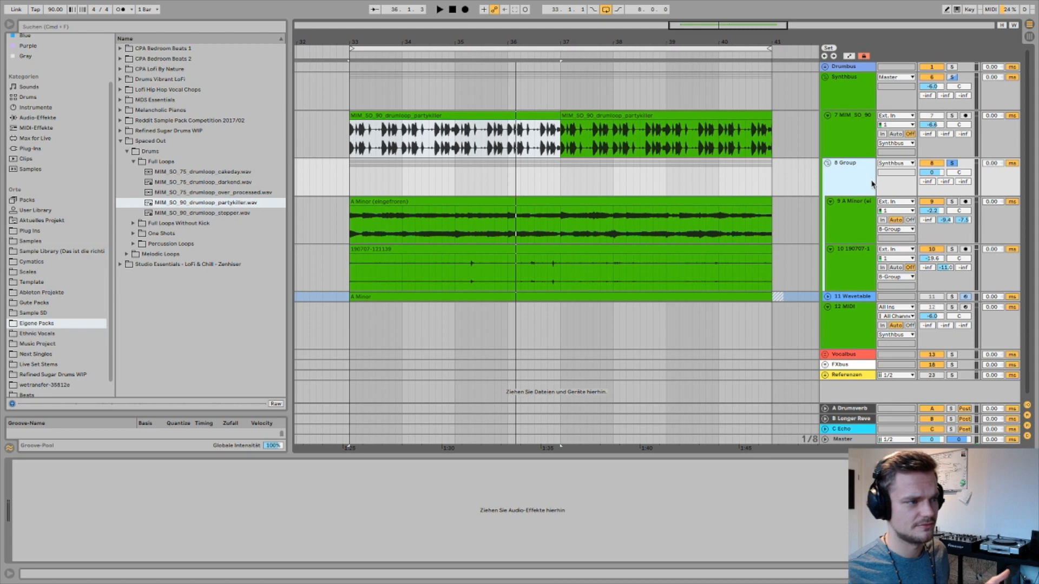
- Add an EQ Eight to the group and narrow it to the mids, with the low cut at 639 Hz and a high cut above it
left_click(37, 117)
left_click_drag(158, 194, 122, 521)
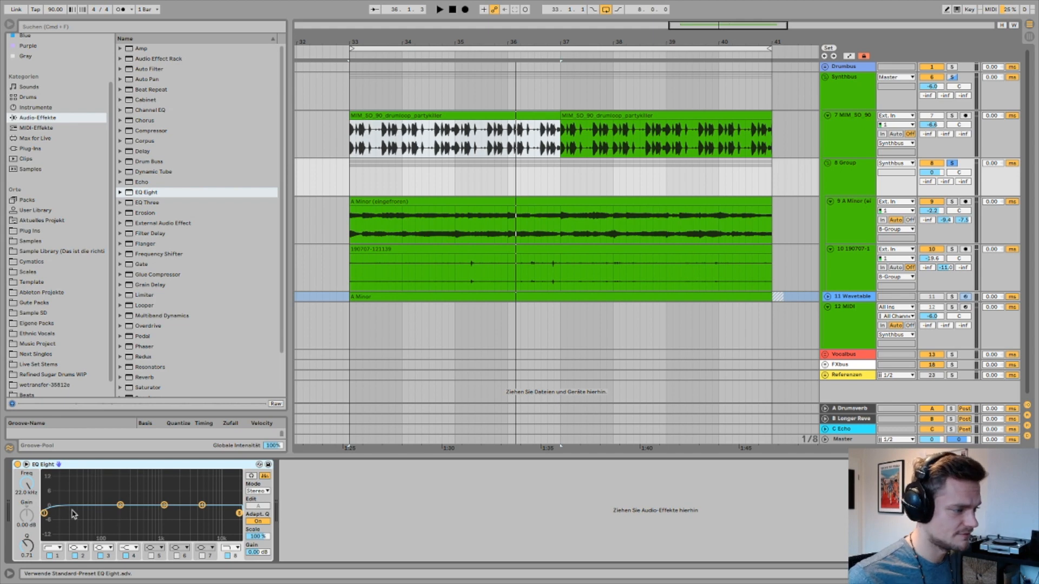
left_click_drag(46, 513, 133, 514)
left_click_drag(239, 516, 182, 512)
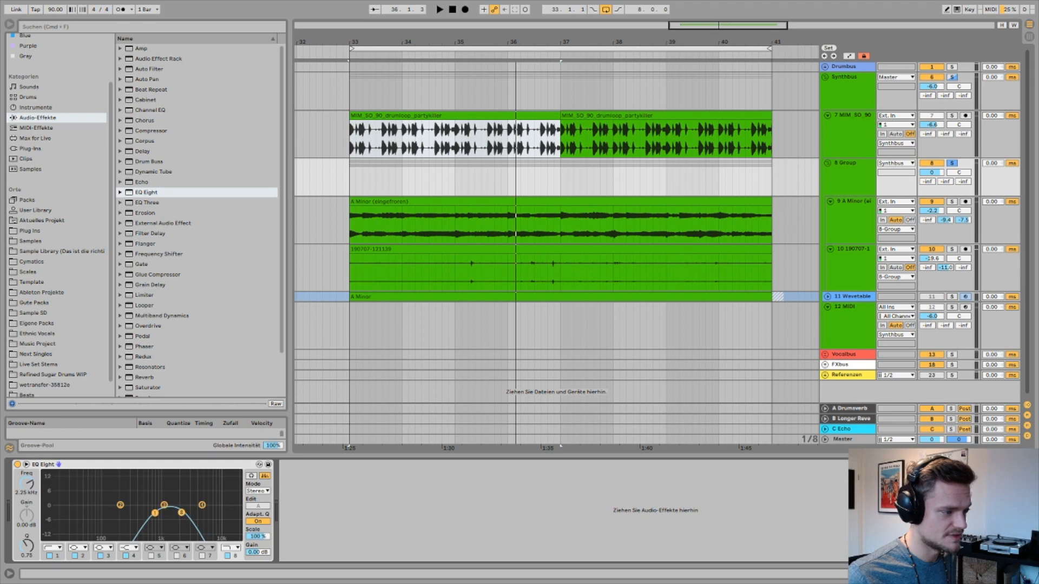
left_click(352, 182)
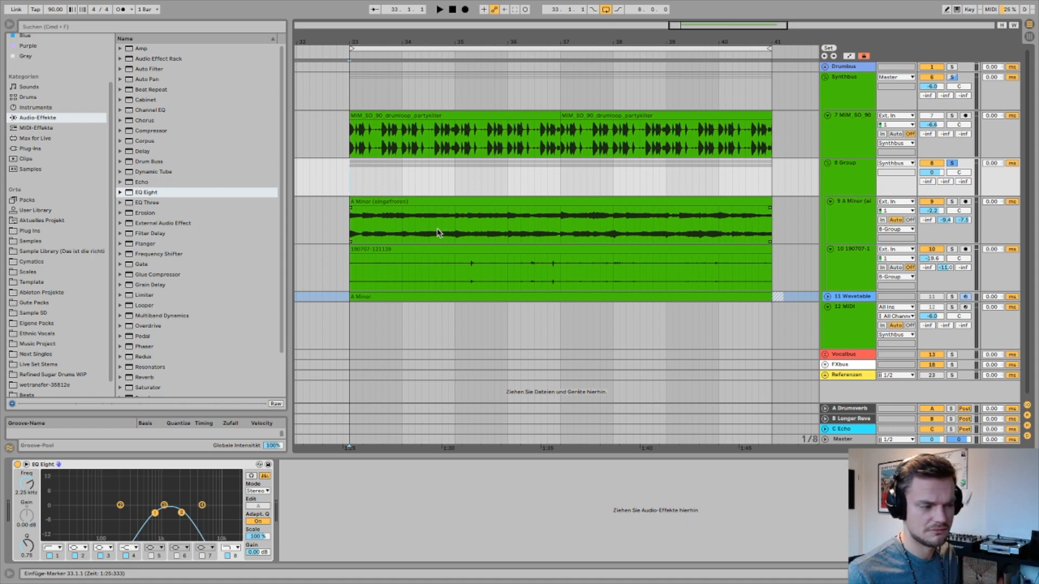
key("space")
mouse_move(155, 512)
left_mouse_down()
mouse_move(164, 513)
mouse_move(102, 511)
mouse_move(149, 512)
left_mouse_up()
key("space")
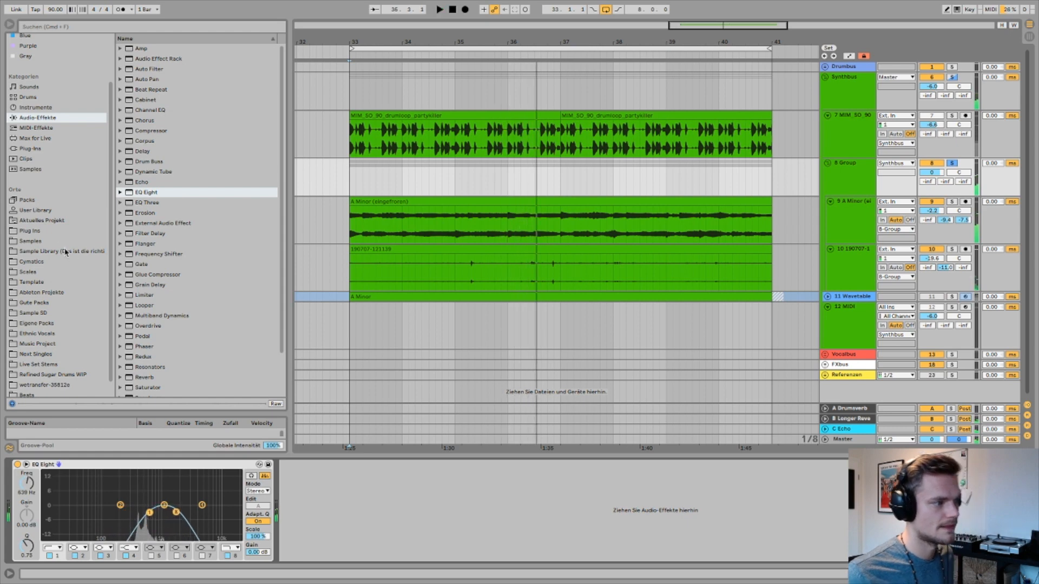
- Add a Delay after the group's EQ with unlinked channels in Time mode, both at 1.00 ms, feedback 0 % and Dry/Wet 100 %
left_click(51, 233)
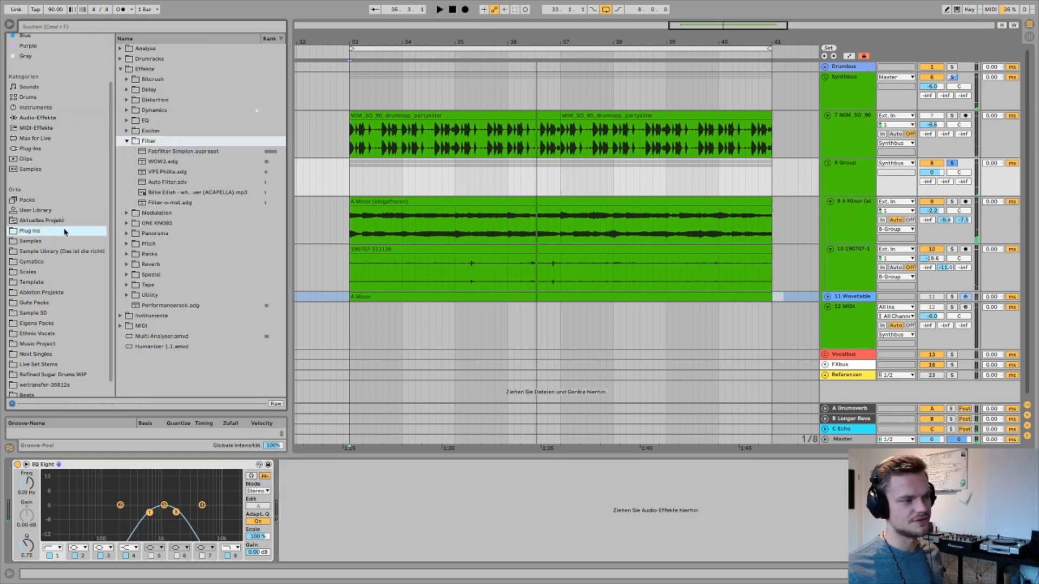
left_click(126, 285)
left_click(37, 118)
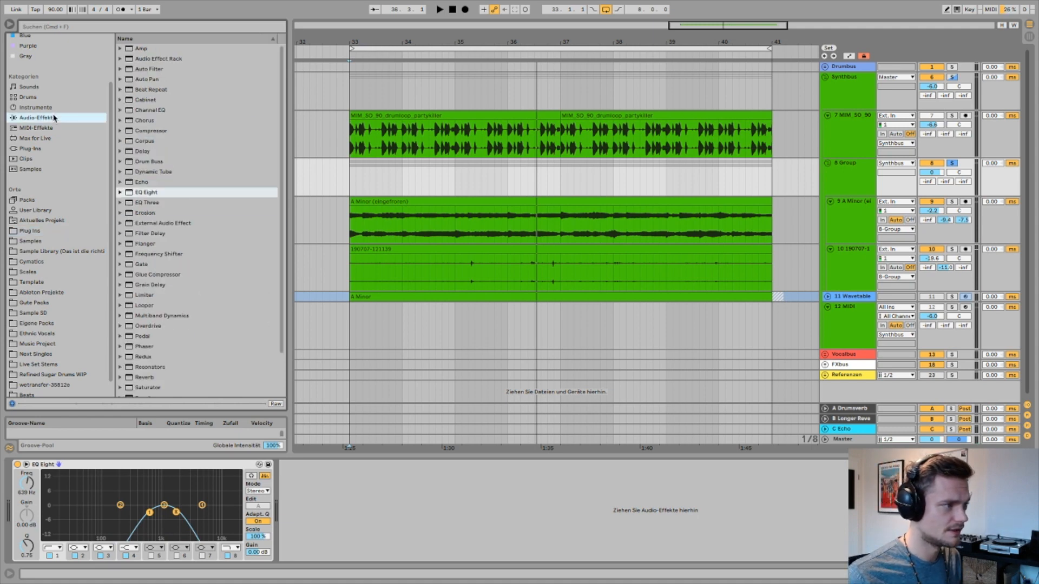
left_click_drag(128, 151, 389, 511)
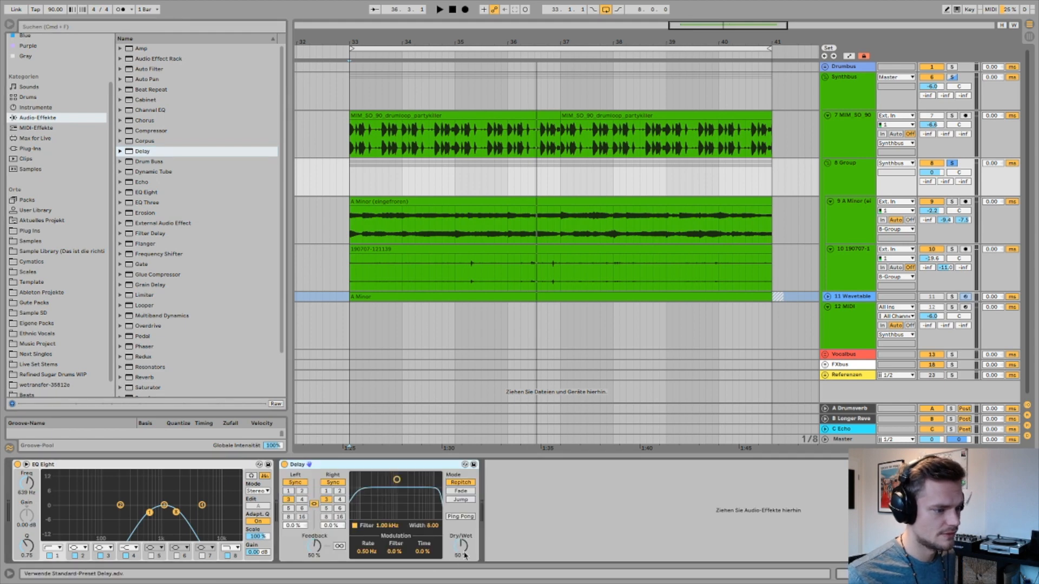
left_click(313, 505)
left_click(302, 483)
left_click(330, 482)
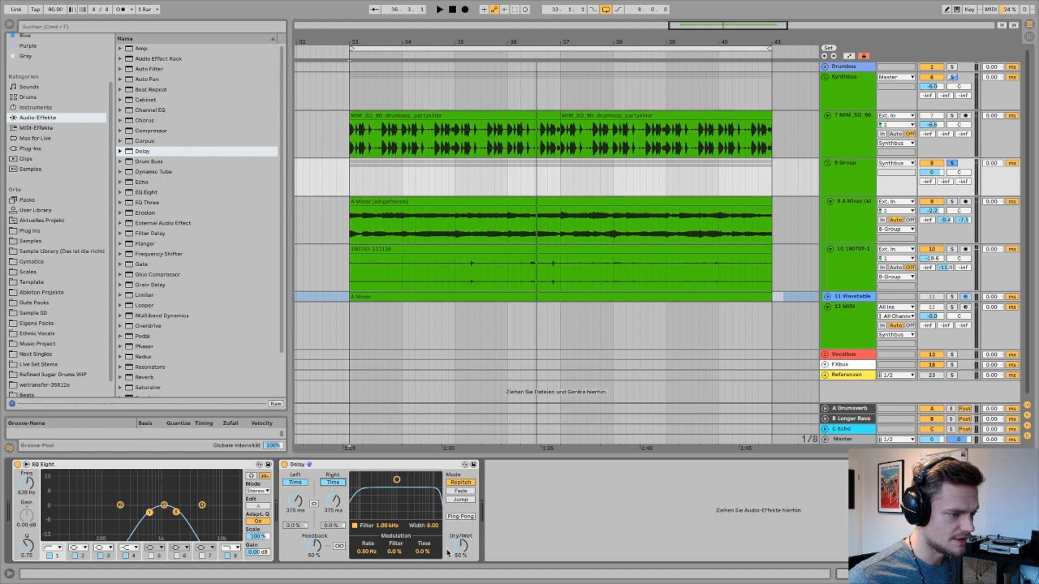
left_click_drag(458, 540, 458, 514)
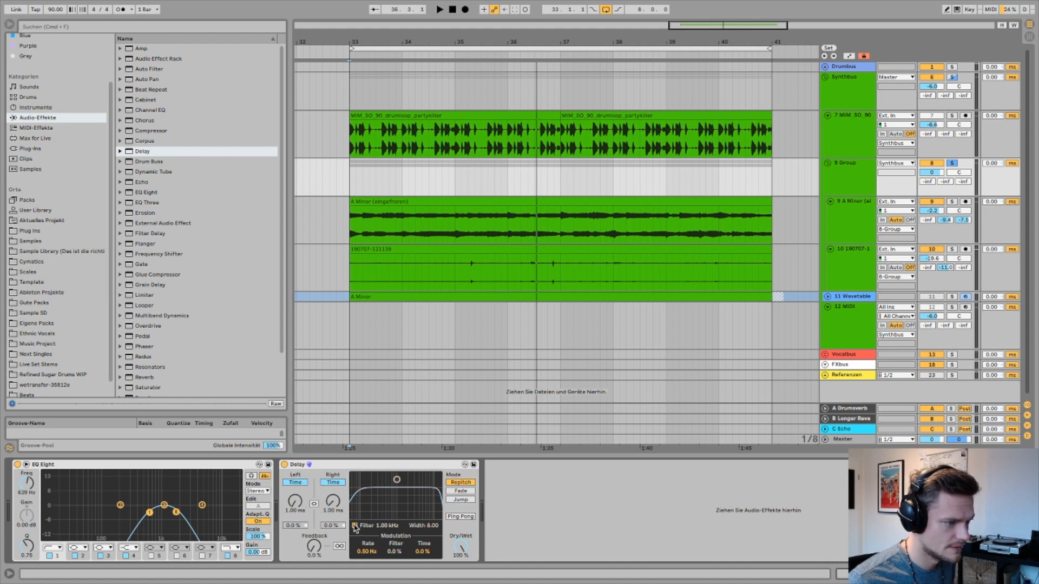
- Turn off the Delay's filter and raise its right delay time to 5.51 ms while the group plays
left_click(395, 202)
key("space")
left_click(864, 173)
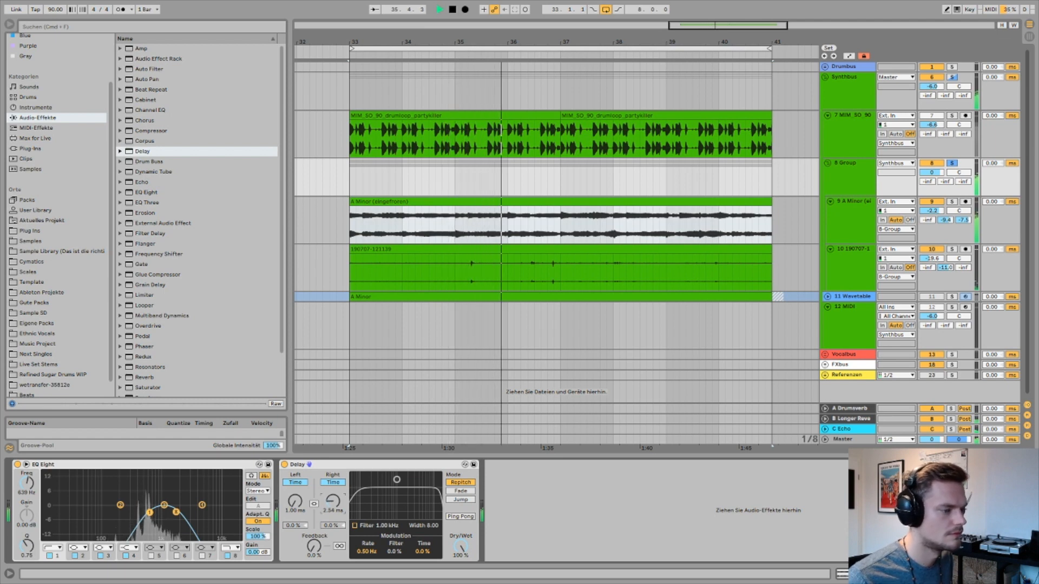
key("space")
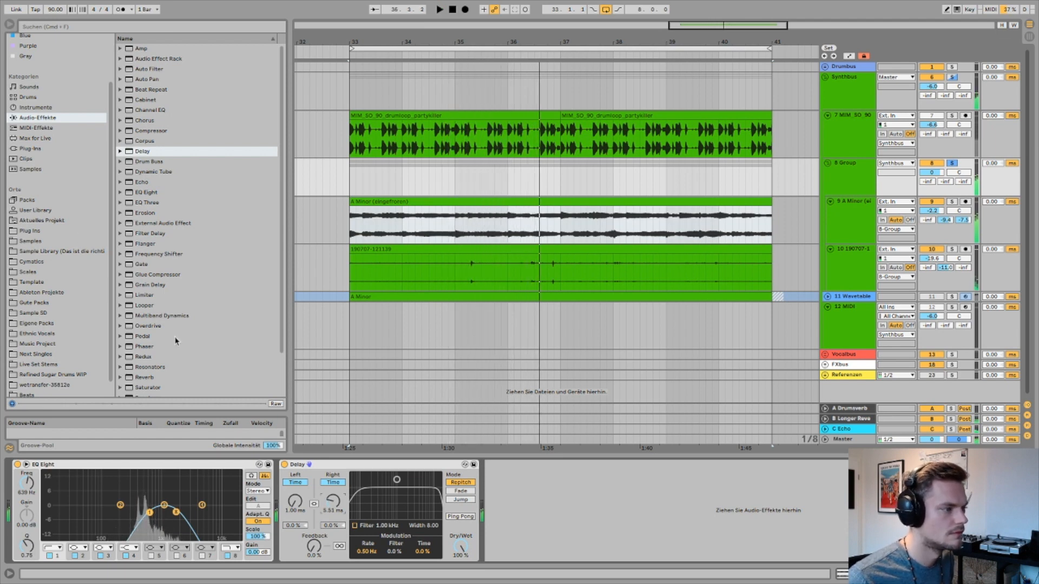
- Add the Max for Live audio effect LFO.amxd after the group's Delay
left_click(25, 138)
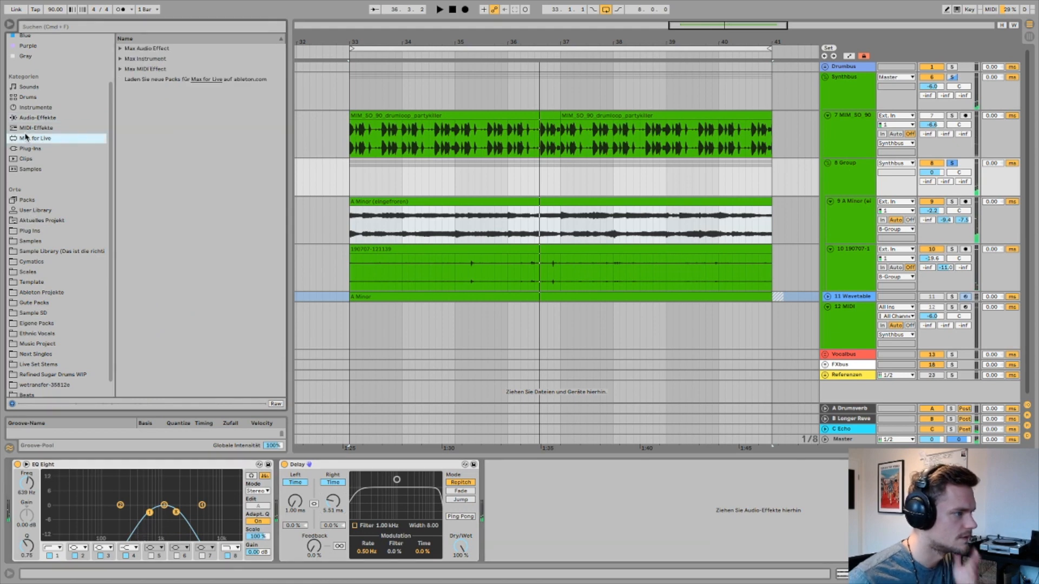
left_click(120, 48)
left_click_drag(157, 214, 561, 506)
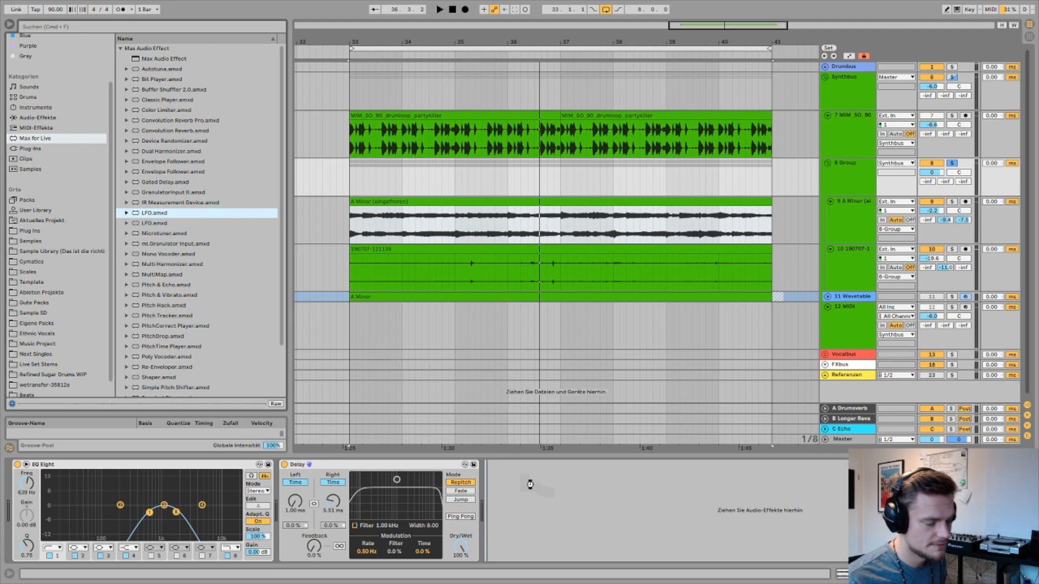
- Map the LFO to the Delay's right time with a 3–39 % range, smoothing 34 % and a rate of 0.21 Hz
left_click_drag(530, 484, 559, 494)
left_click(509, 476)
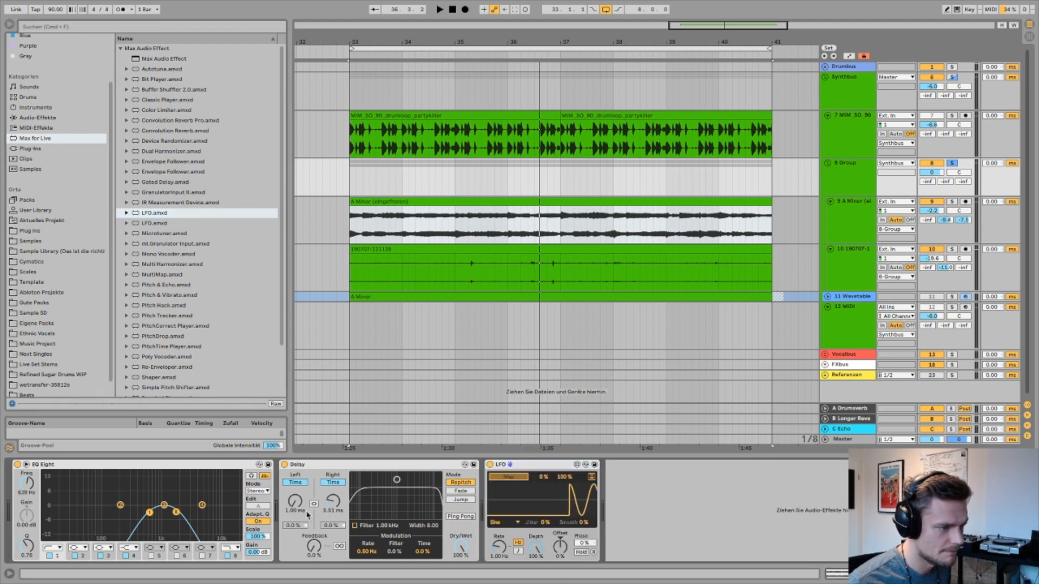
left_click(333, 502)
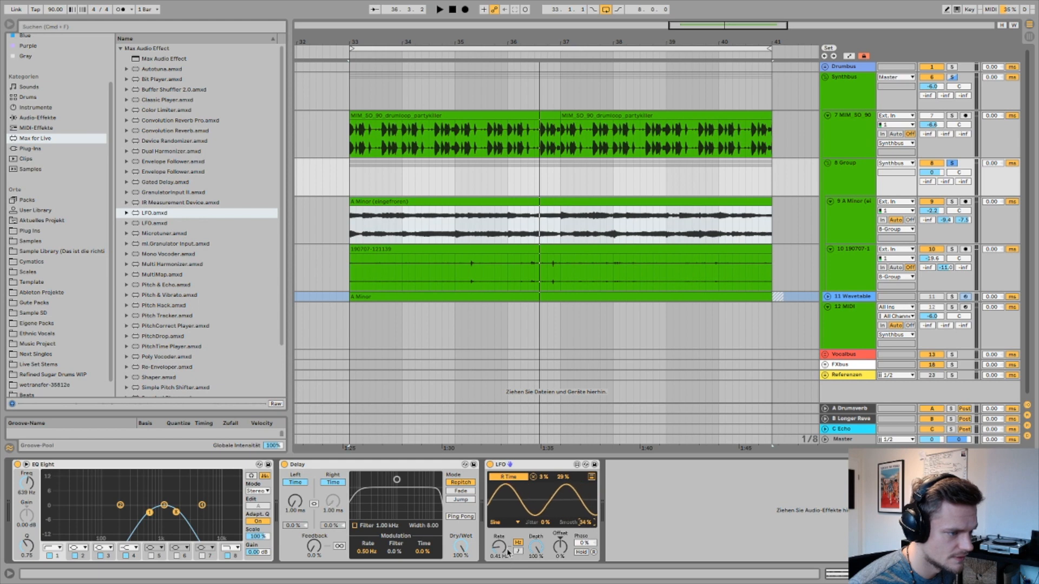
key("space")
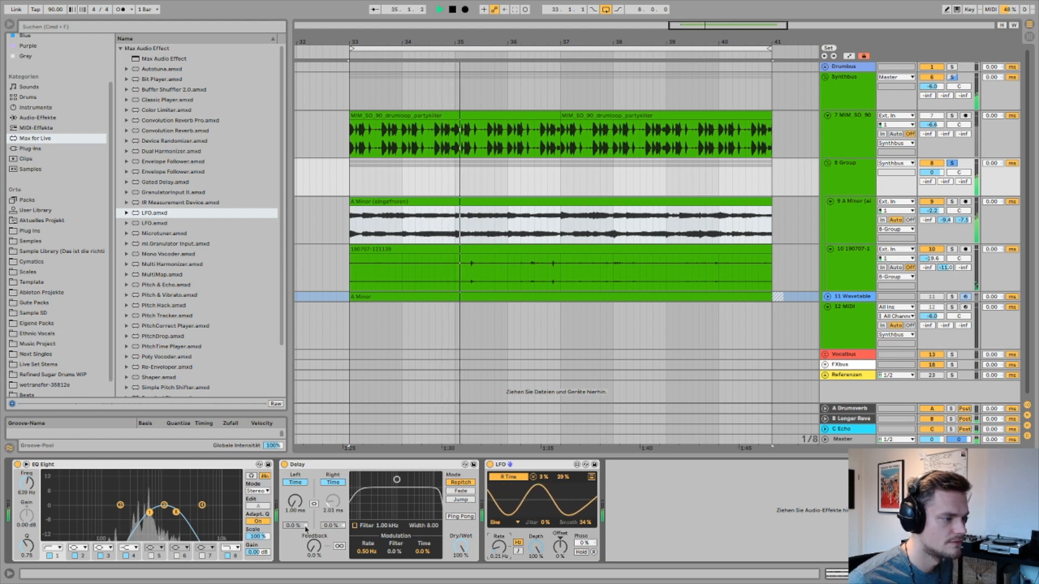
- Take the group out of solo and listen to it together with the drum loop
left_click(956, 164)
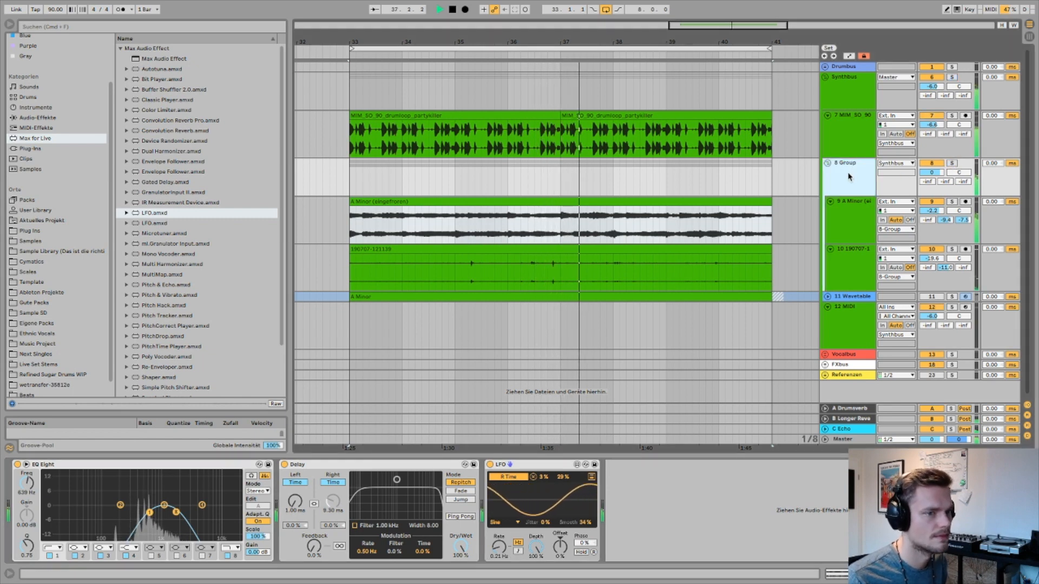
left_click(929, 172)
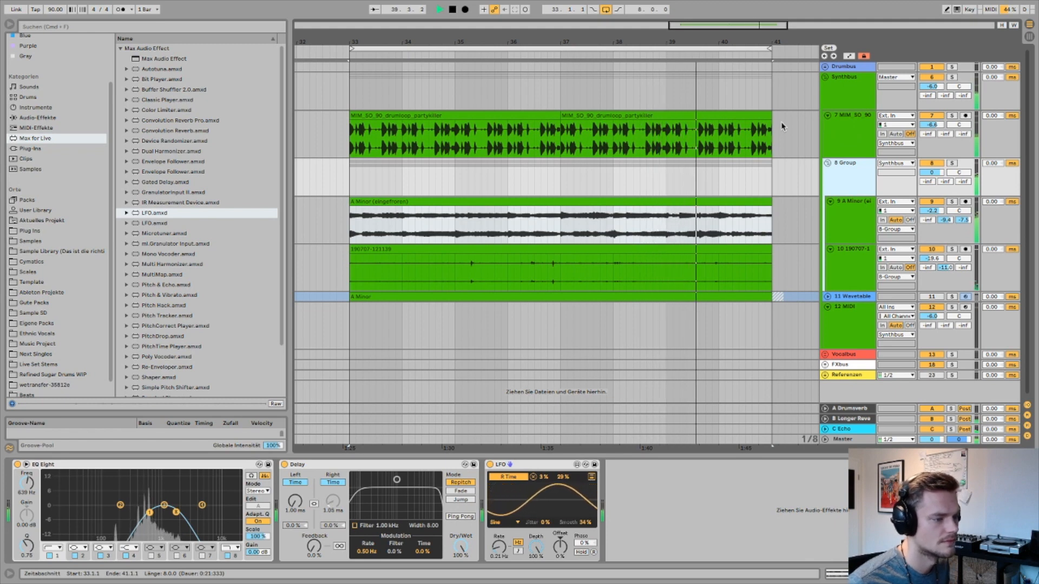
key("space")
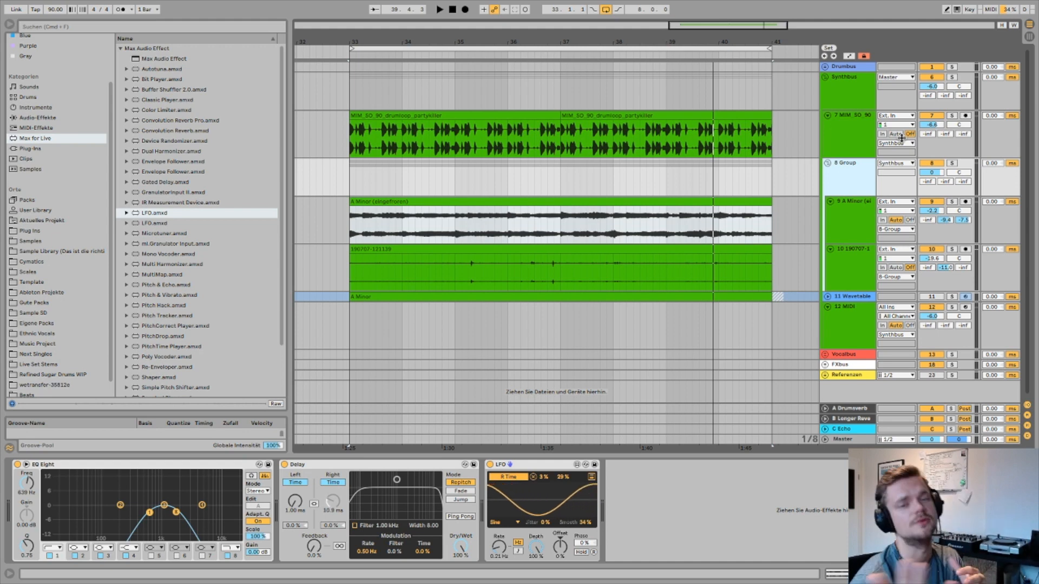
- Review the device chains on the group and on the A Minor chord track inside it
left_click(351, 316)
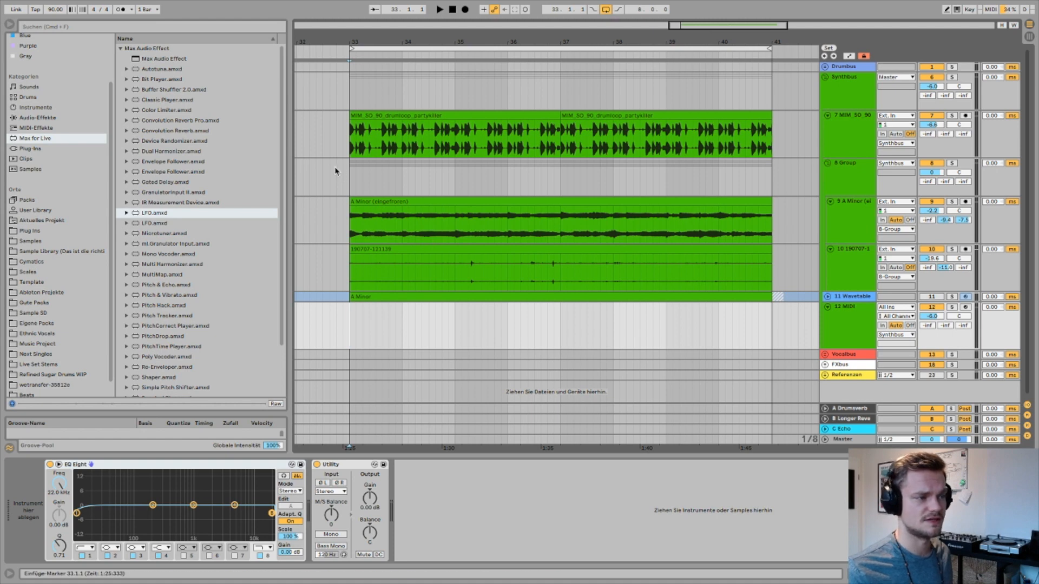
left_click(349, 168)
left_click(836, 190)
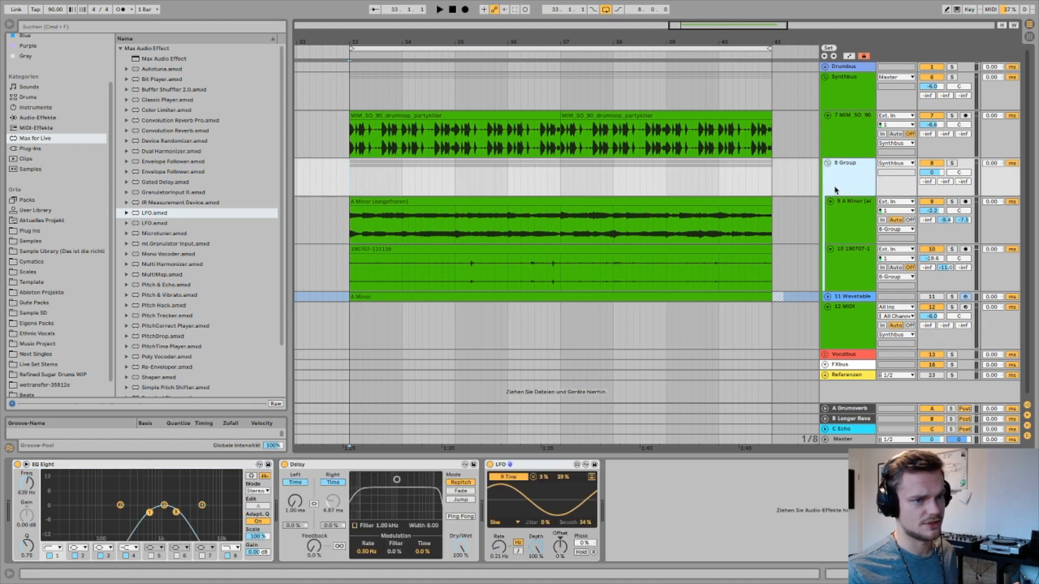
left_click(838, 210)
left_click(841, 190)
left_click(854, 233)
left_click(858, 265)
left_click(852, 235)
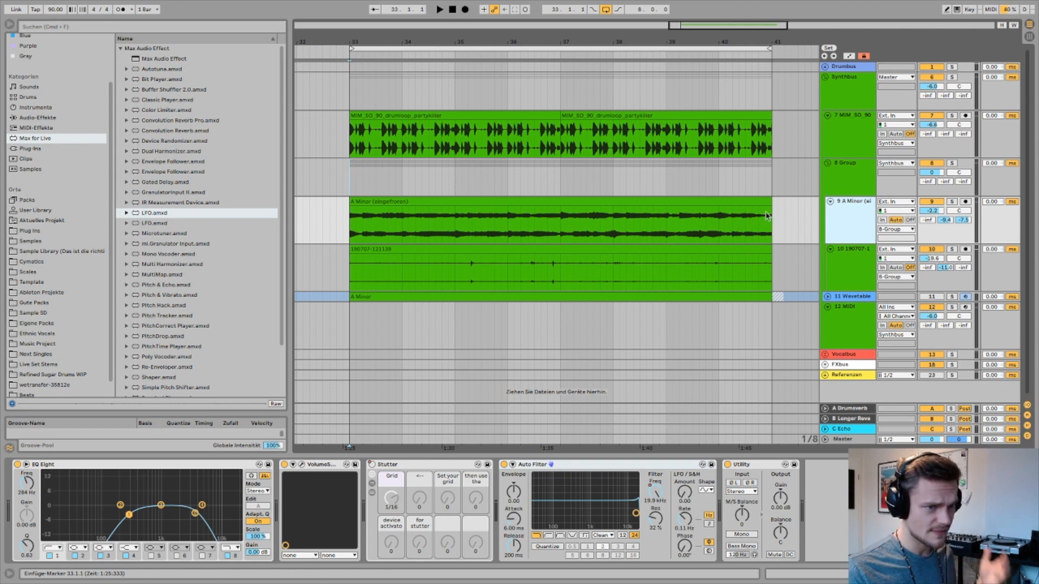
left_click(830, 181)
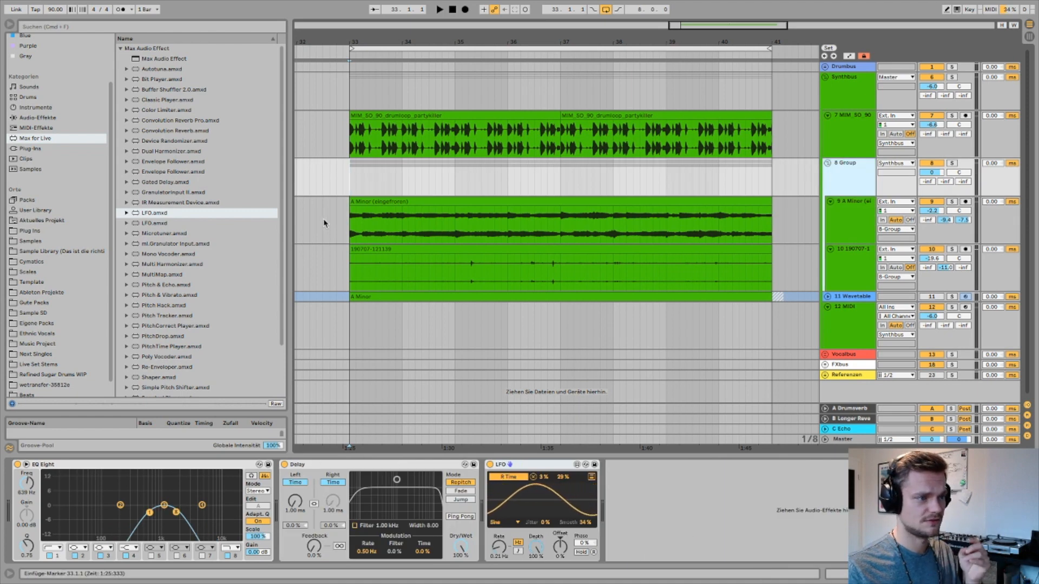
left_click(350, 193)
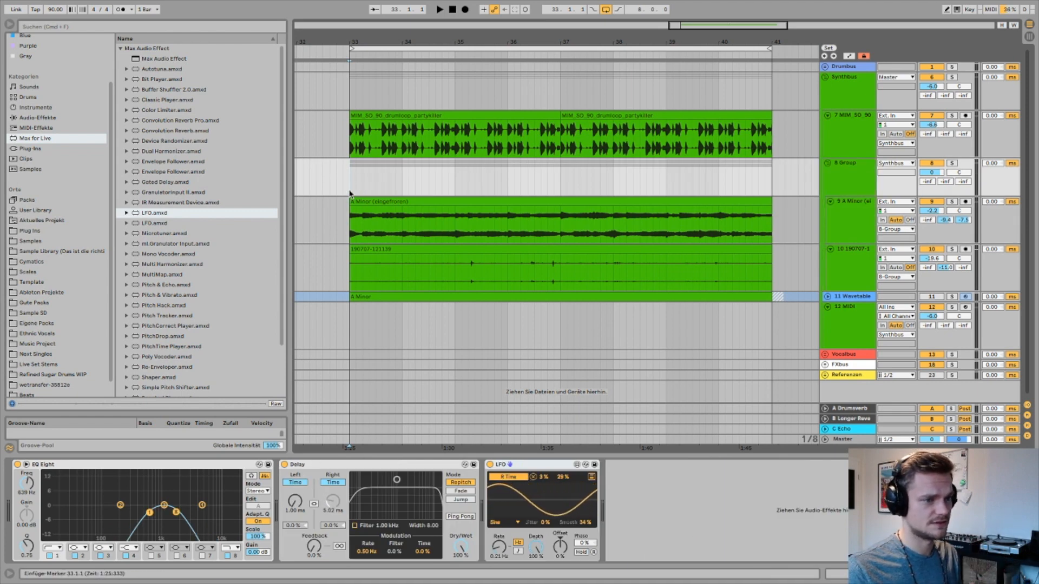
left_click(442, 230)
left_click(866, 172)
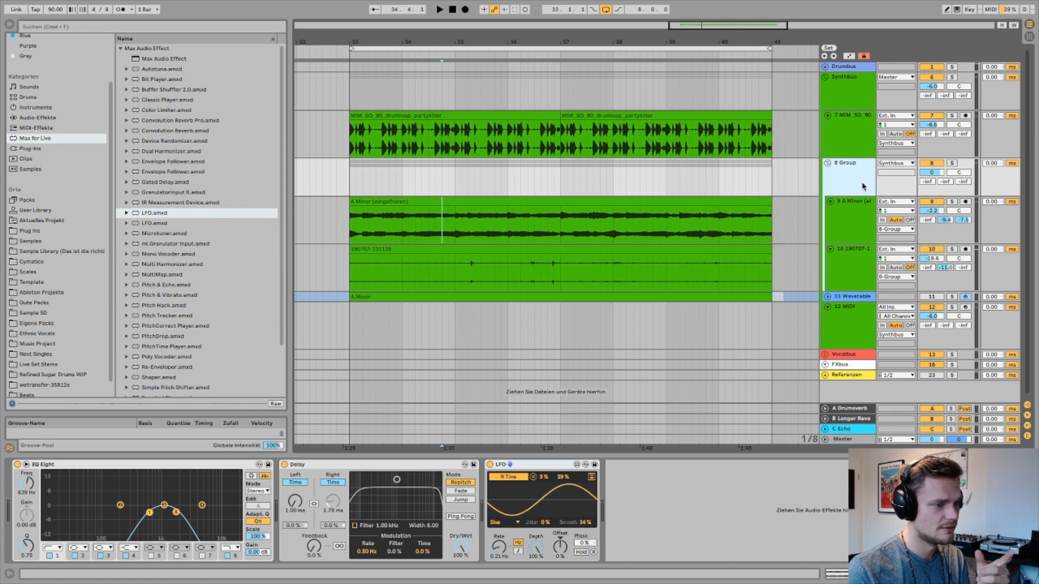
- Solo the group and compare its playback from bar 33 with the EQ Eight bypassed and active
left_click(163, 522)
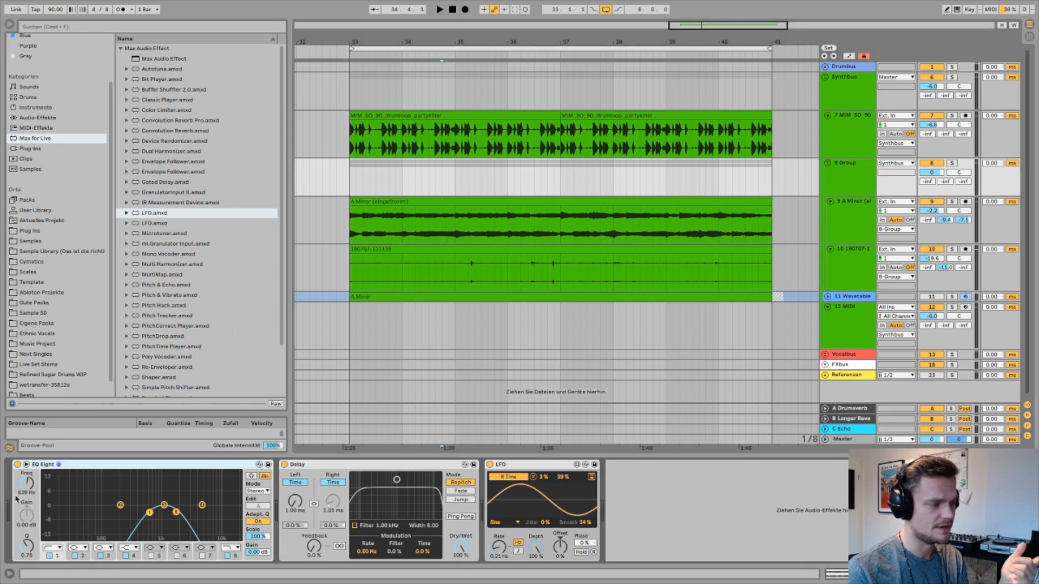
left_click(18, 464)
key("space")
key("space")
left_click(354, 180)
key("space")
left_click(16, 464)
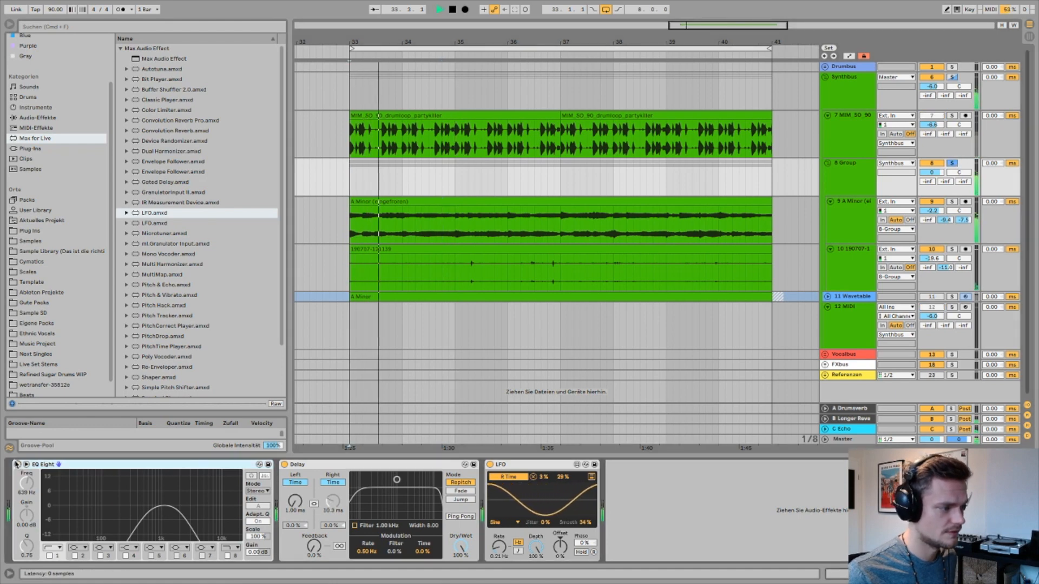
left_click(17, 465)
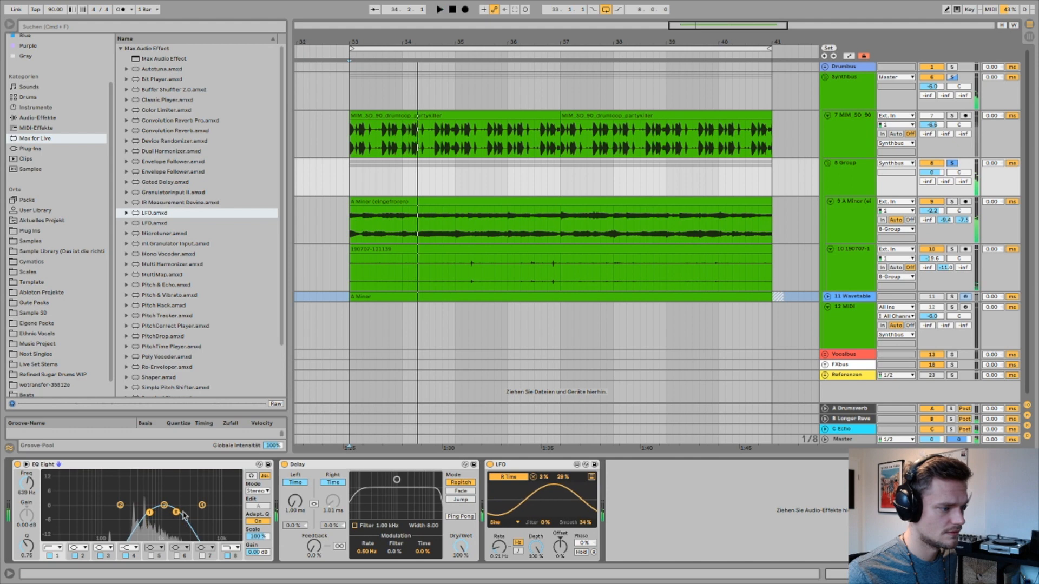
key("space")
- Shift the group EQ Eight's passband up to a 758 Hz low cut and 2.25 kHz high cut while auditioning it
left_click_drag(149, 512, 146, 514)
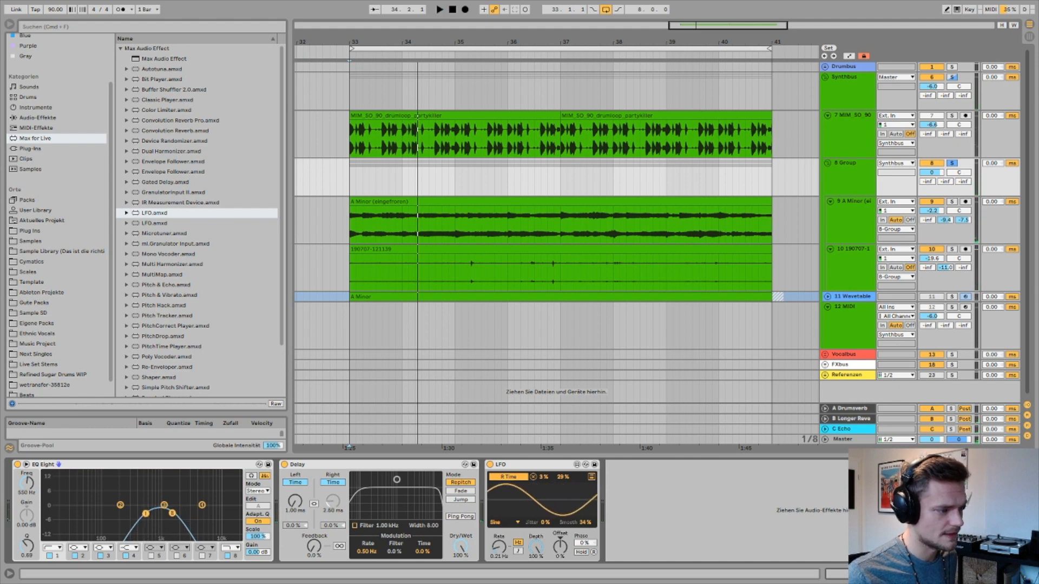
mouse_move(146, 514)
left_mouse_down()
mouse_move(129, 514)
mouse_move(154, 513)
left_mouse_up()
key("space")
key("space")
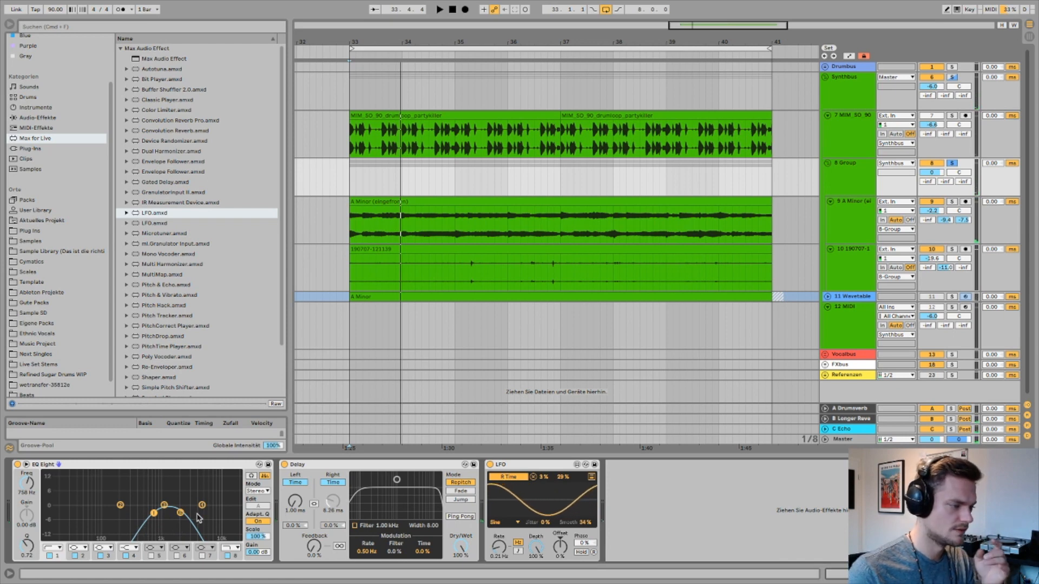
left_click(180, 513)
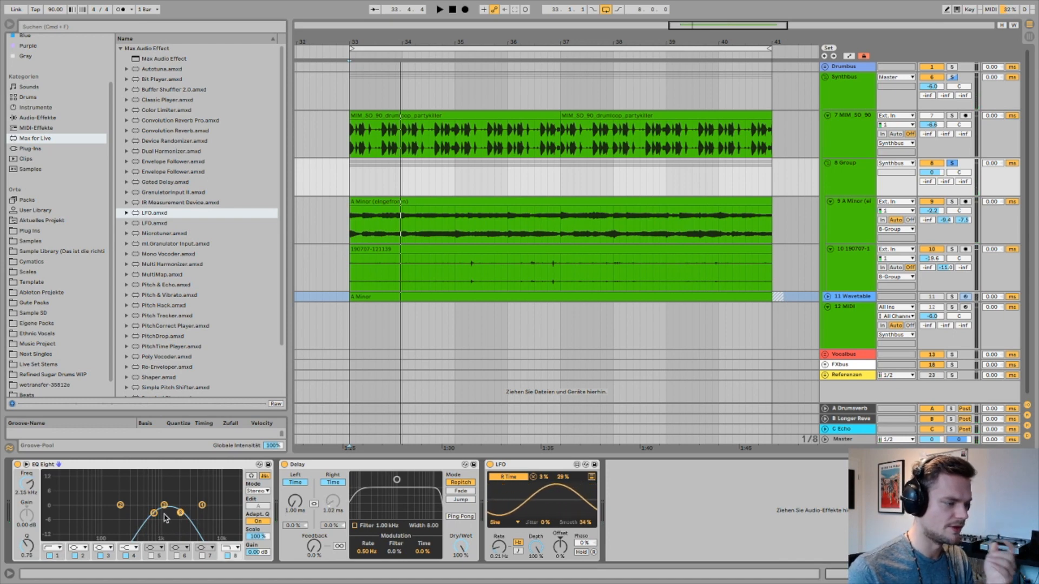
left_click_drag(181, 513, 182, 512)
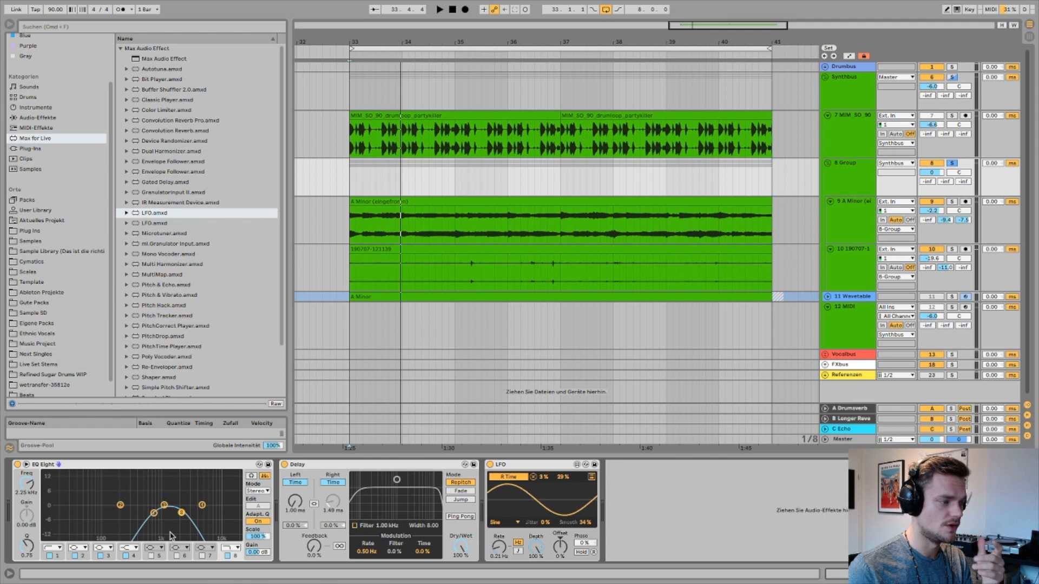
key("space")
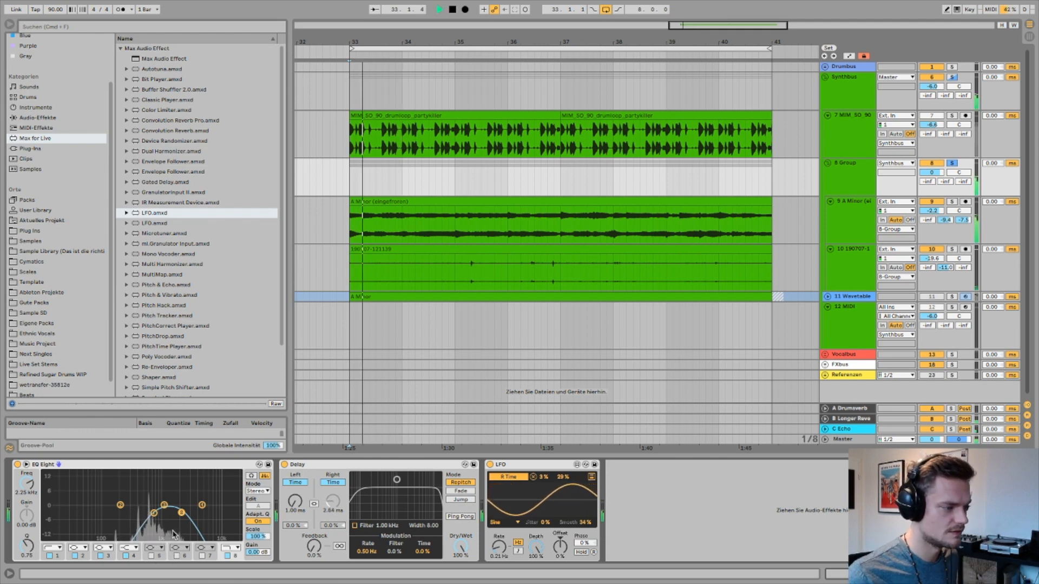
key("space")
- Try the EQ Eight's passband in the low range, with the high cut at 220 Hz, and audition the group
left_click_drag(156, 520, 185, 516)
left_click_drag(182, 513, 122, 512)
key("space")
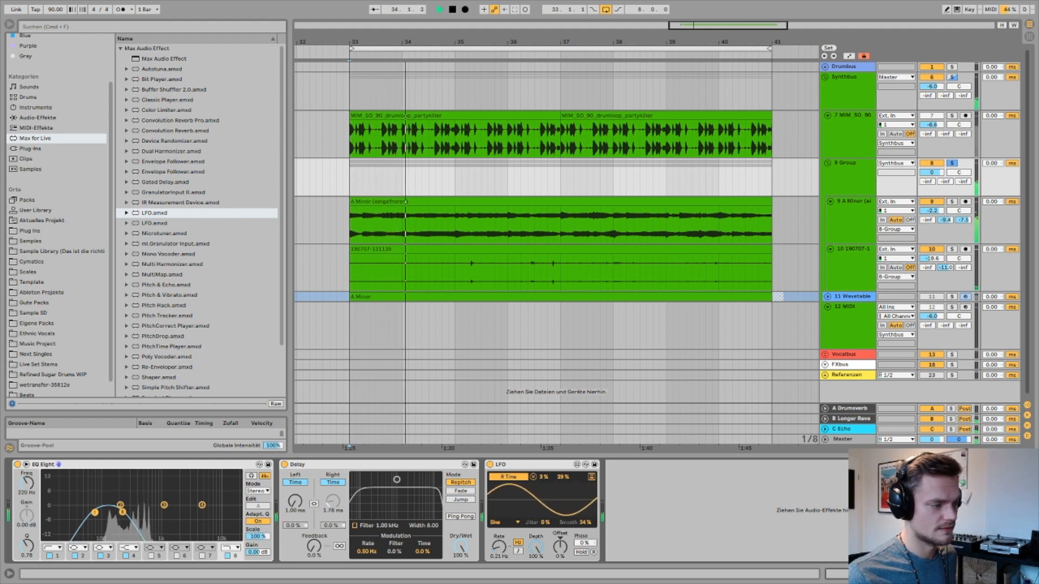
key("space")
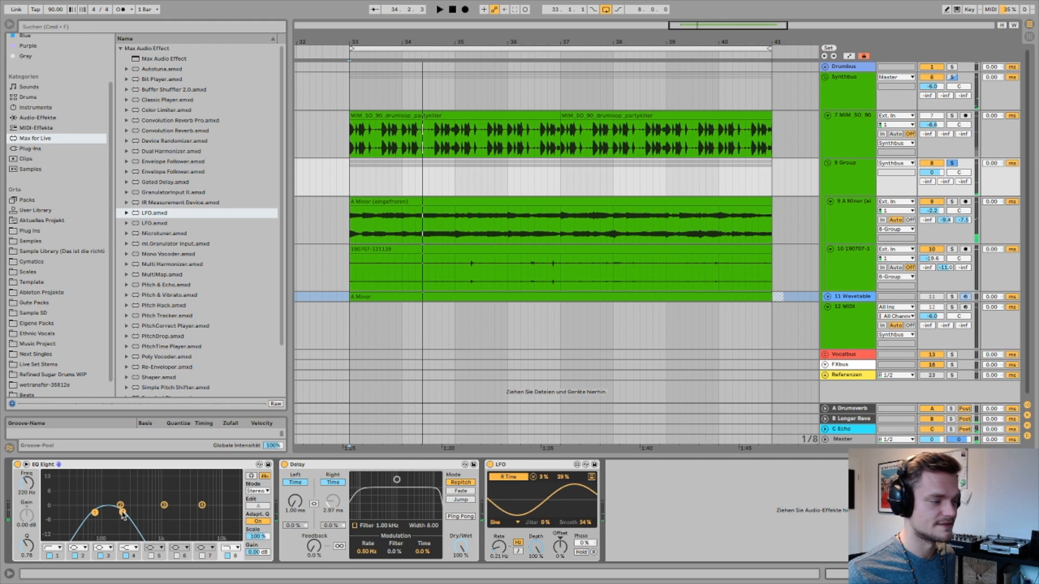
- Move the EQ Eight's passband back up with the high cut at 2.72 kHz and play it with the group unsoloed
left_click_drag(124, 517, 187, 518)
key("space")
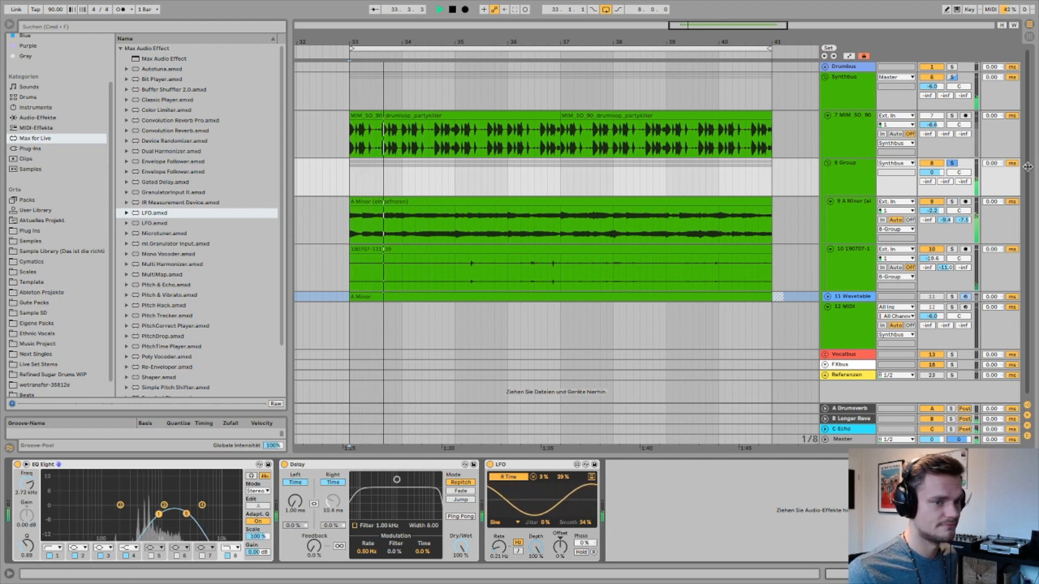
left_click(952, 164)
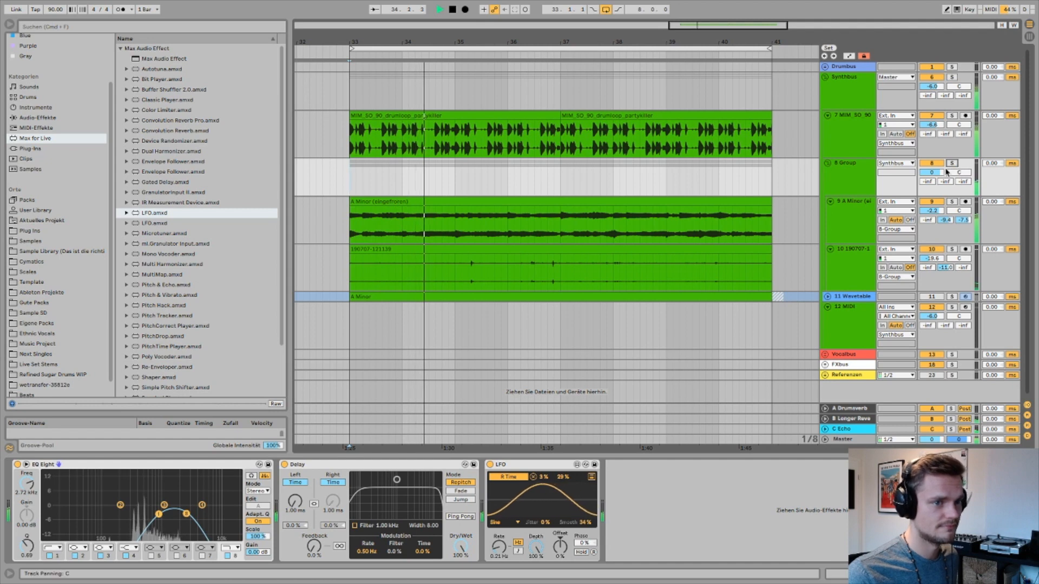
- Lower the EQ Eight's low cut to 639 Hz, stop playback and solo the group
mouse_move(161, 522)
left_mouse_down()
mouse_move(140, 517)
mouse_move(149, 514)
left_mouse_up()
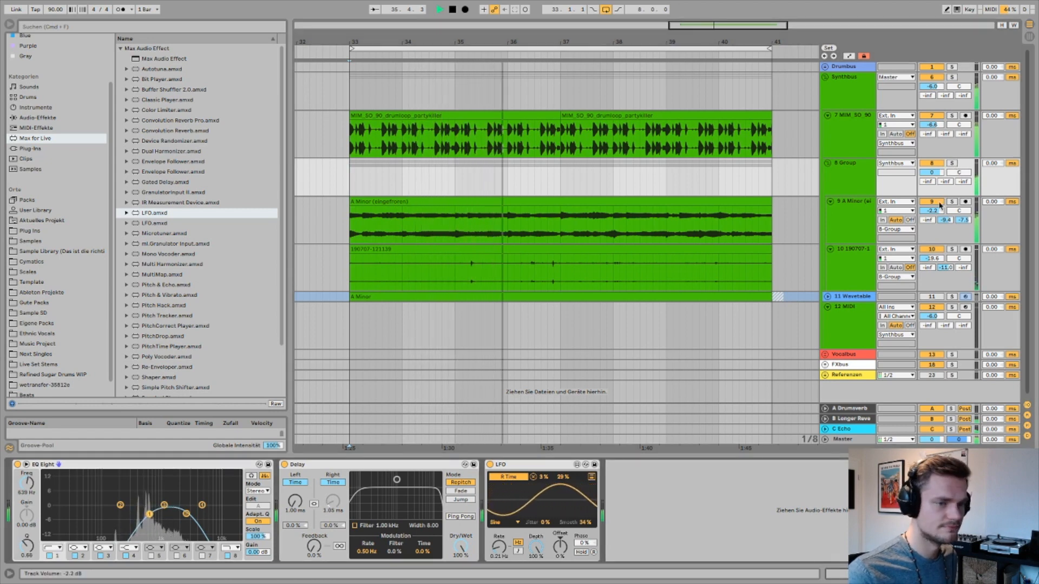
key("space")
left_click(952, 163)
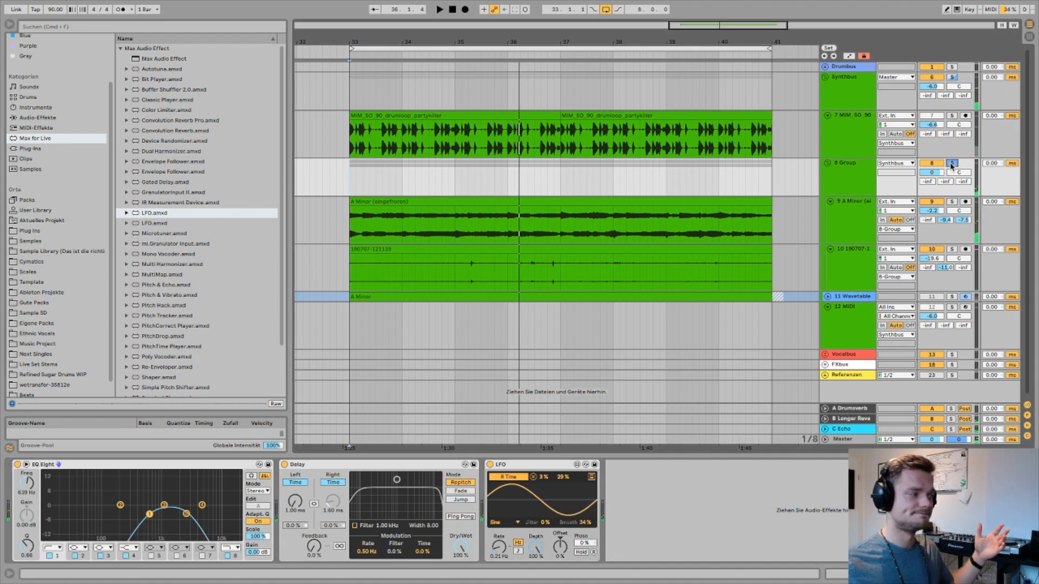